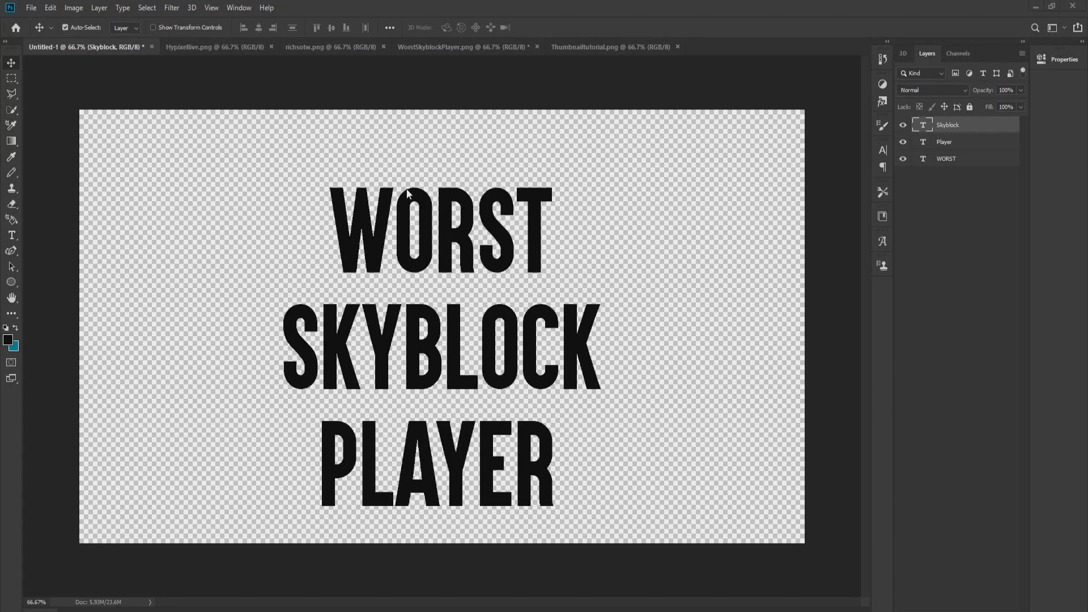
Examine the finished text styling in WorstSkyblockPlayer.png and compare it with the plain text in Untitled-1.
click(481, 46)
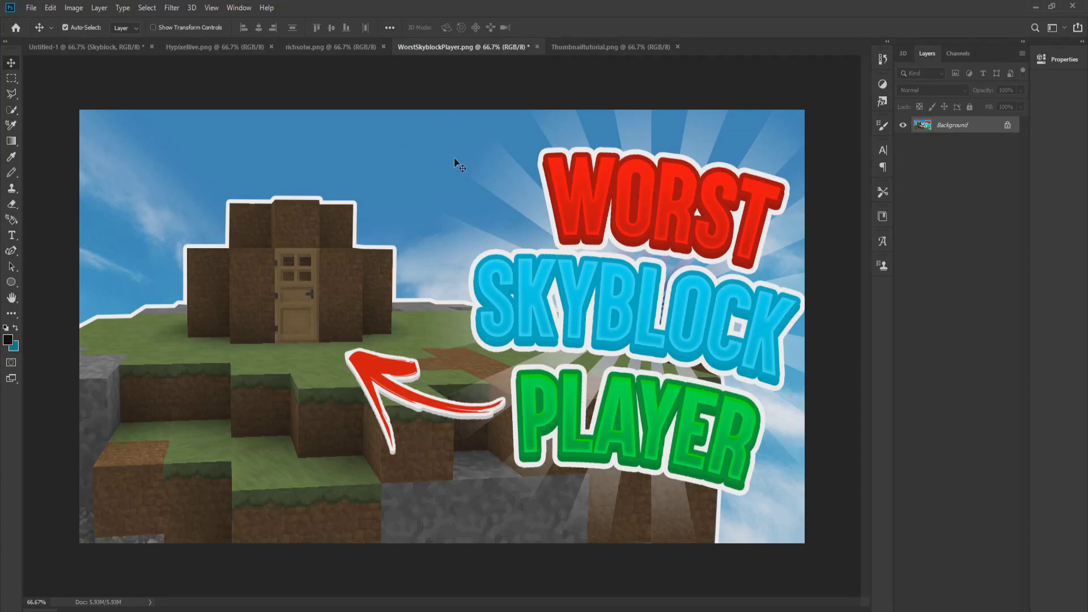
click(102, 47)
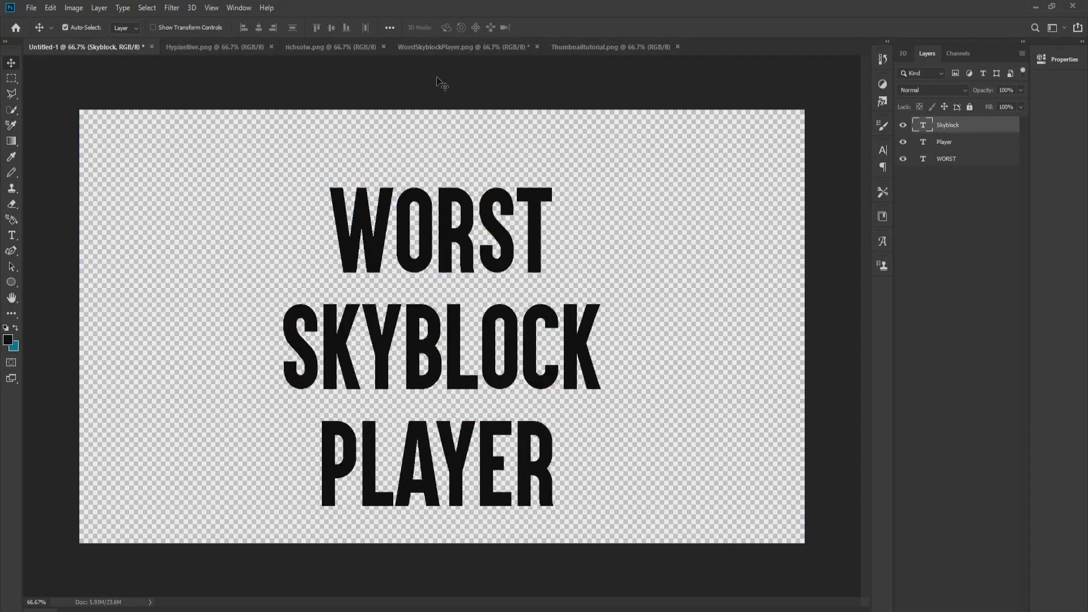
click(458, 49)
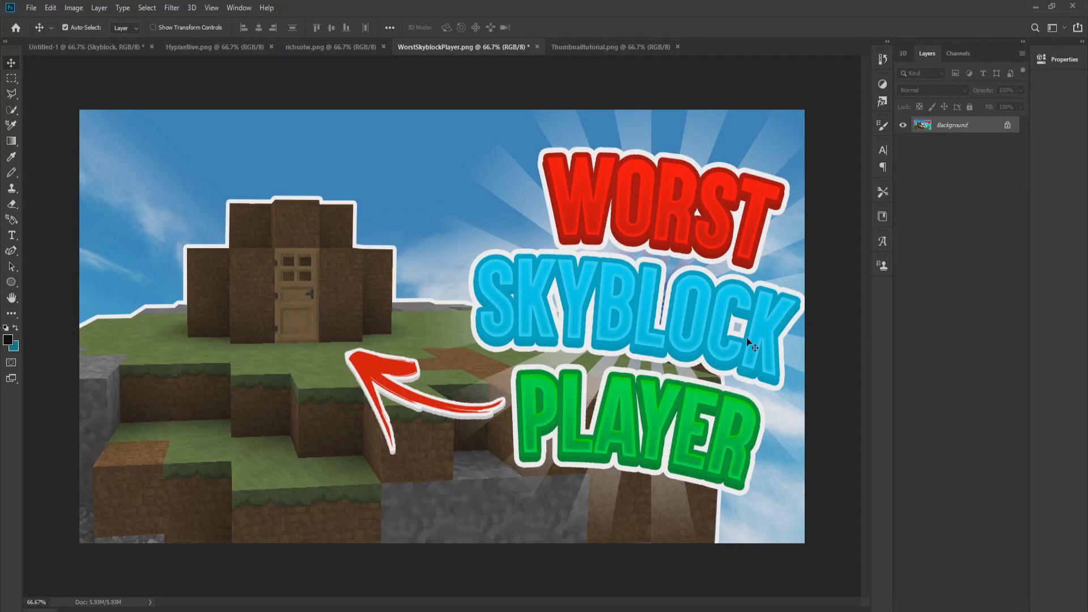
click(100, 48)
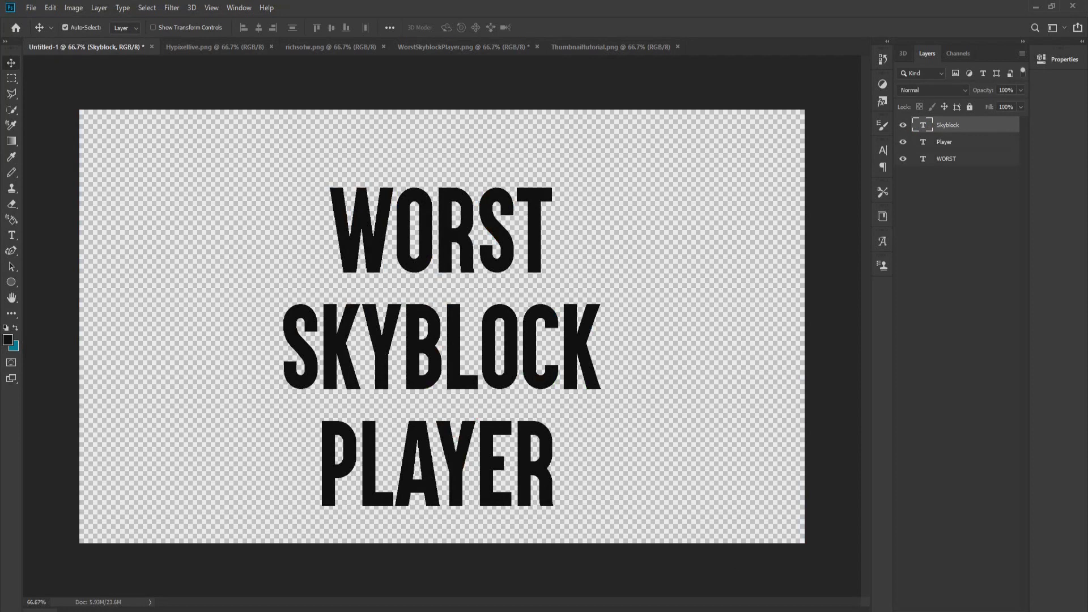
Try the saved style presets on the WORST text layer and finish with the red preset applied.
click(415, 261)
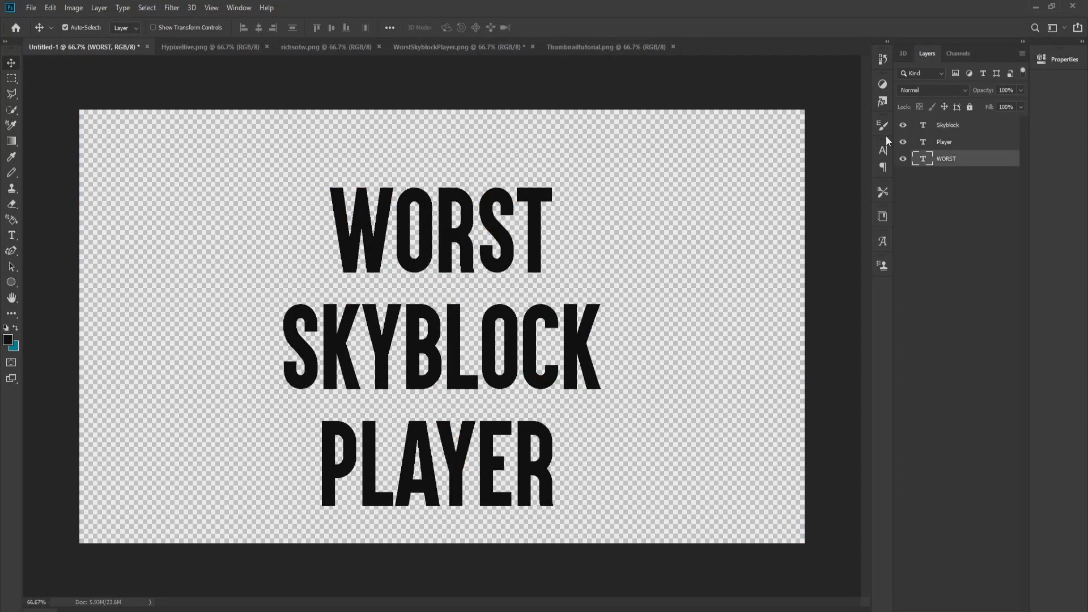
click(882, 102)
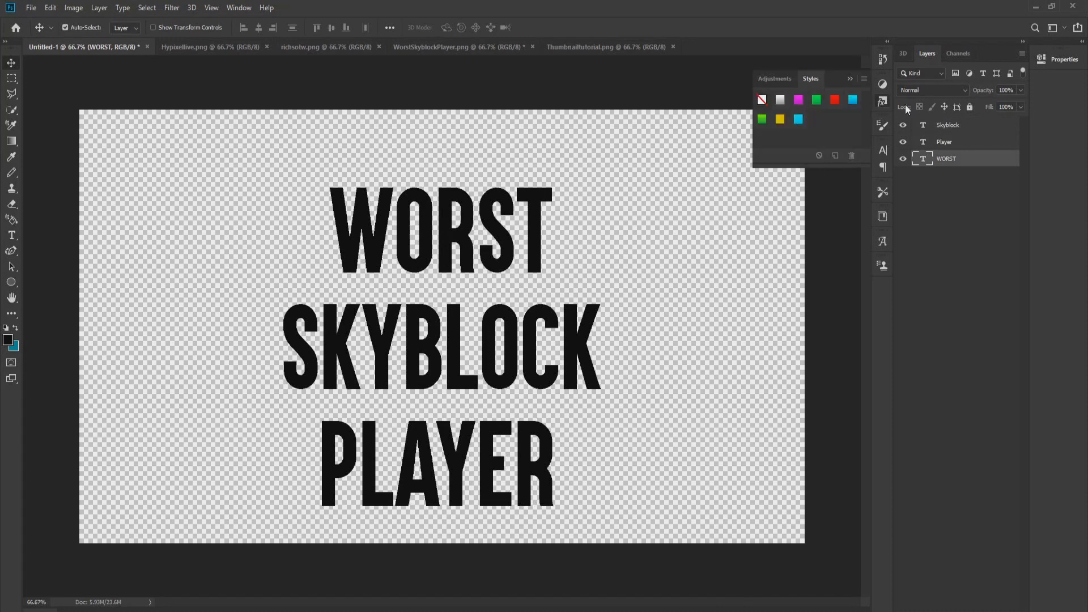
click(834, 102)
click(853, 101)
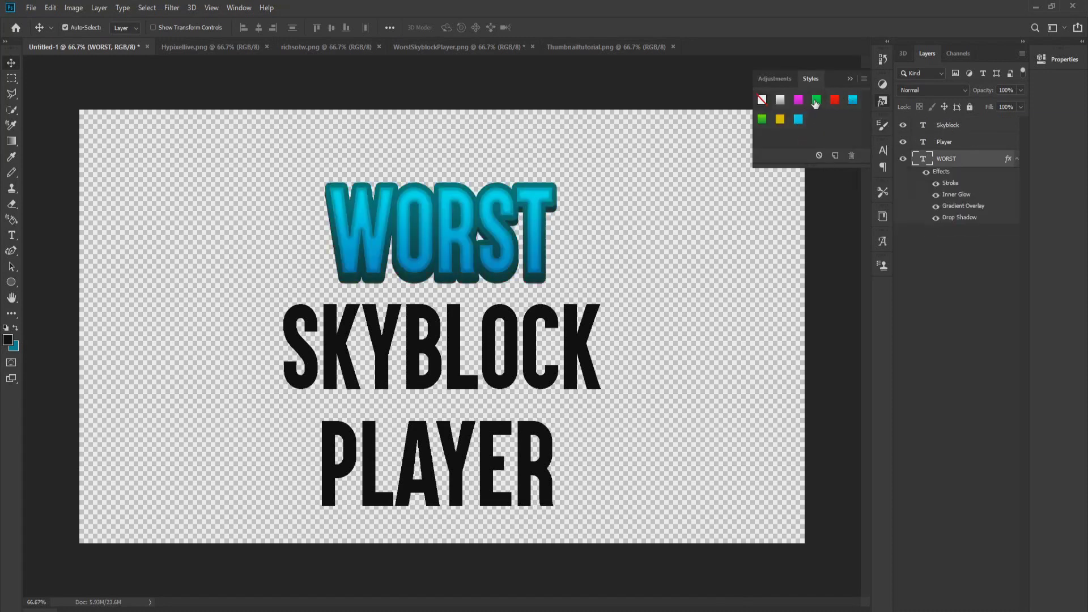
click(816, 102)
click(798, 100)
click(780, 100)
click(779, 119)
click(798, 119)
click(762, 120)
click(834, 101)
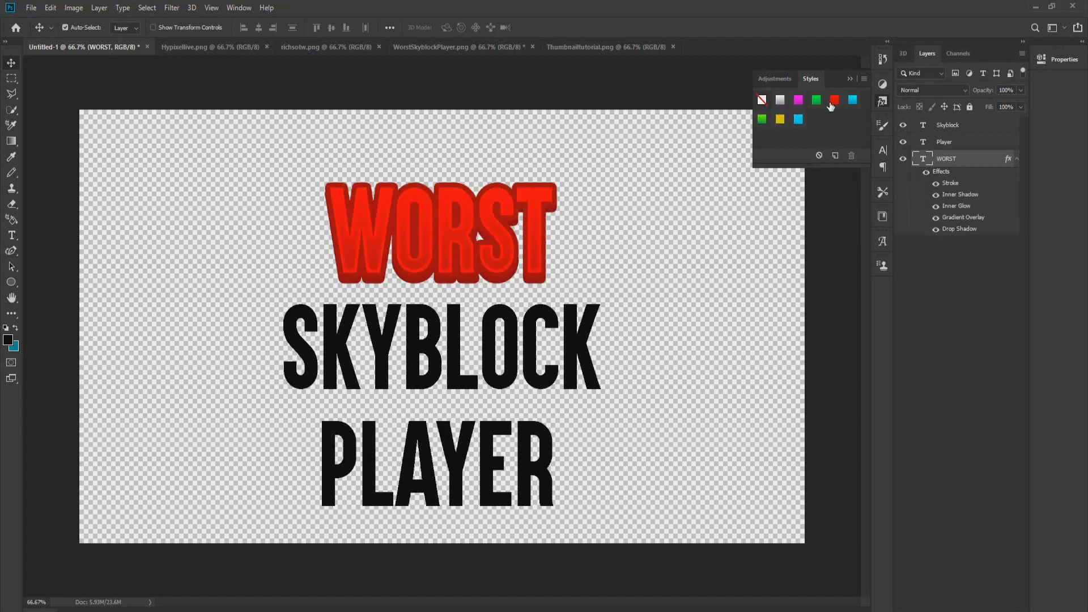
Turn off the Inner Shadow effect in the WORST layer's blending options.
click(961, 158)
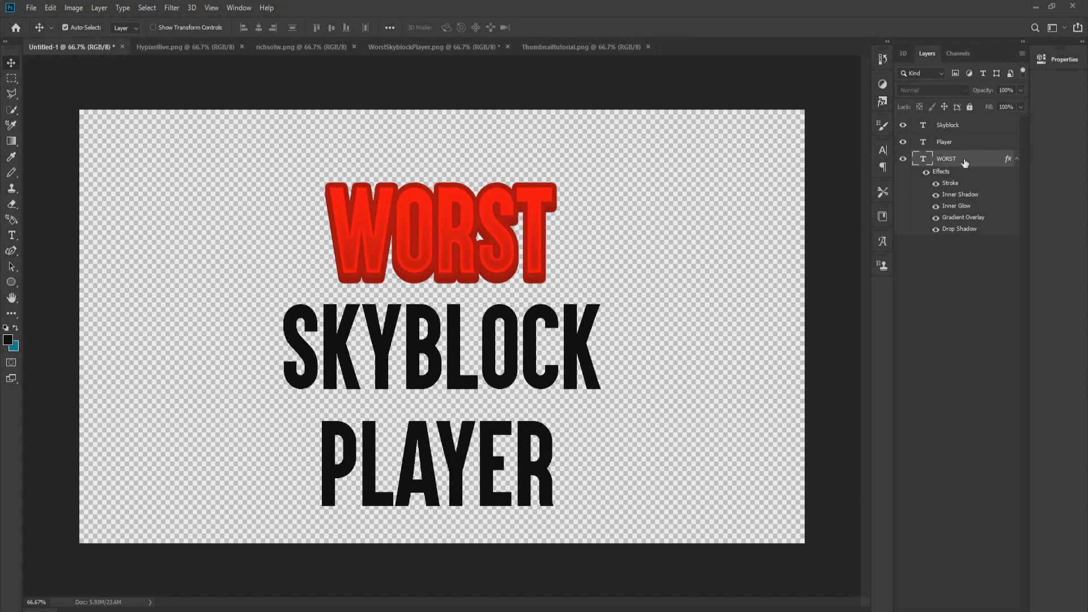
right_click(961, 157)
click(877, 93)
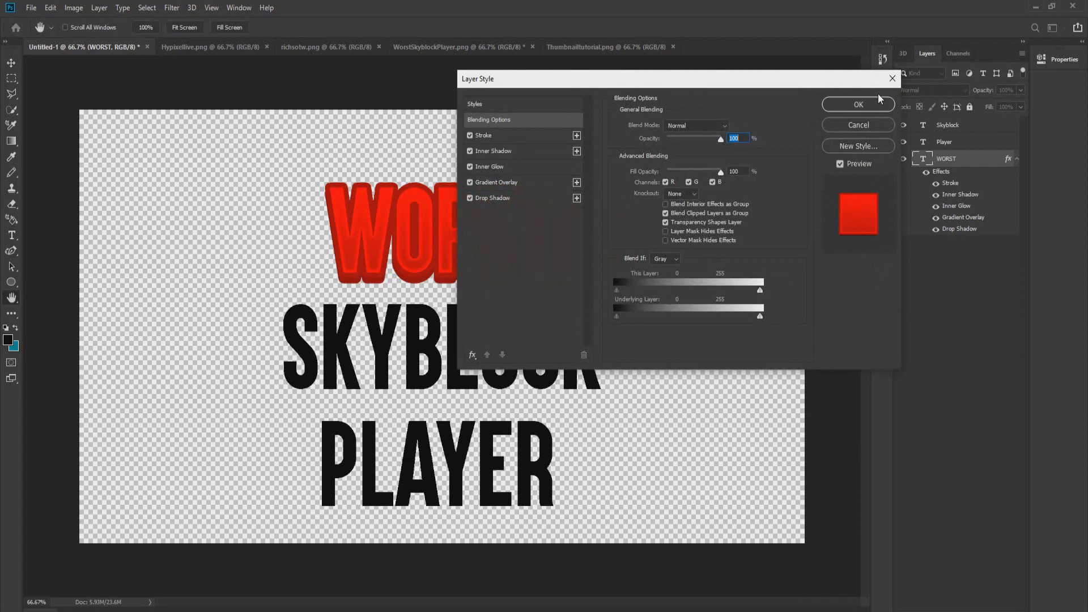
click(471, 151)
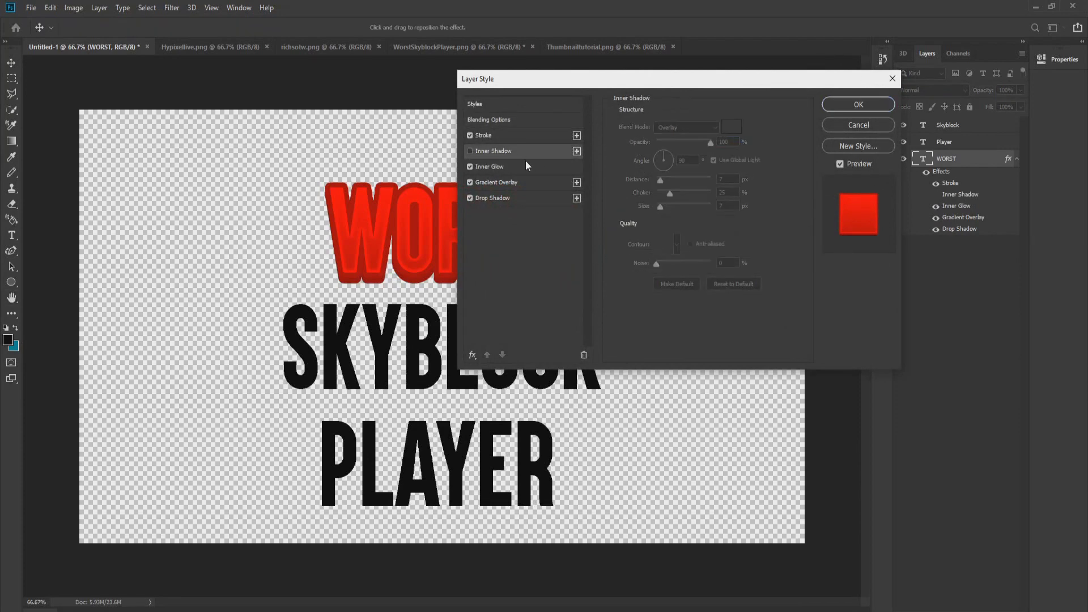
Review the WORST layer's Drop Shadow and Gradient Overlay settings, checking the hex color of both gradient stops.
click(514, 197)
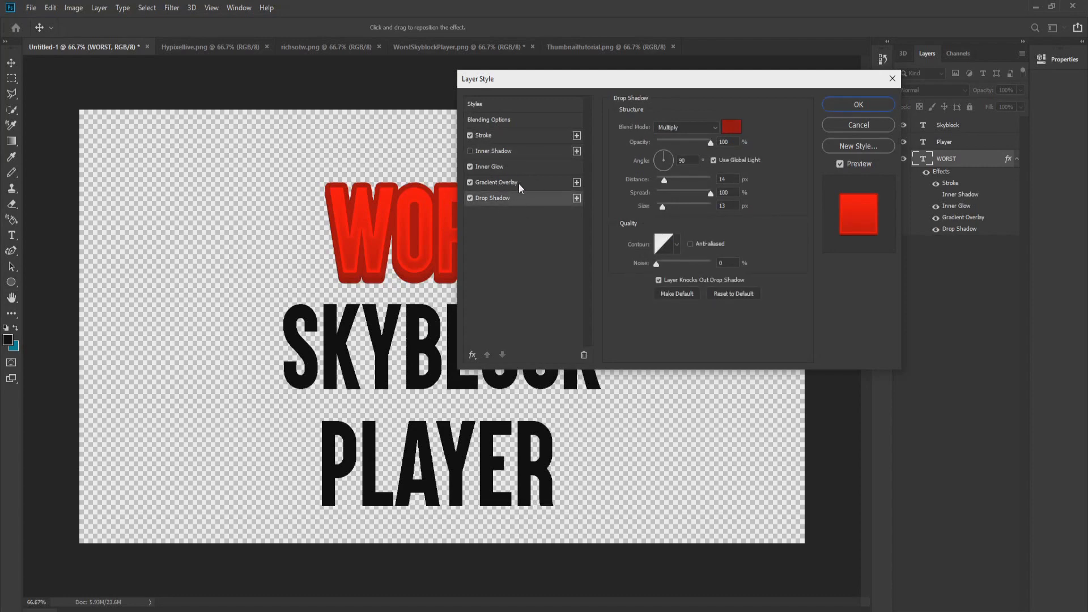
click(519, 183)
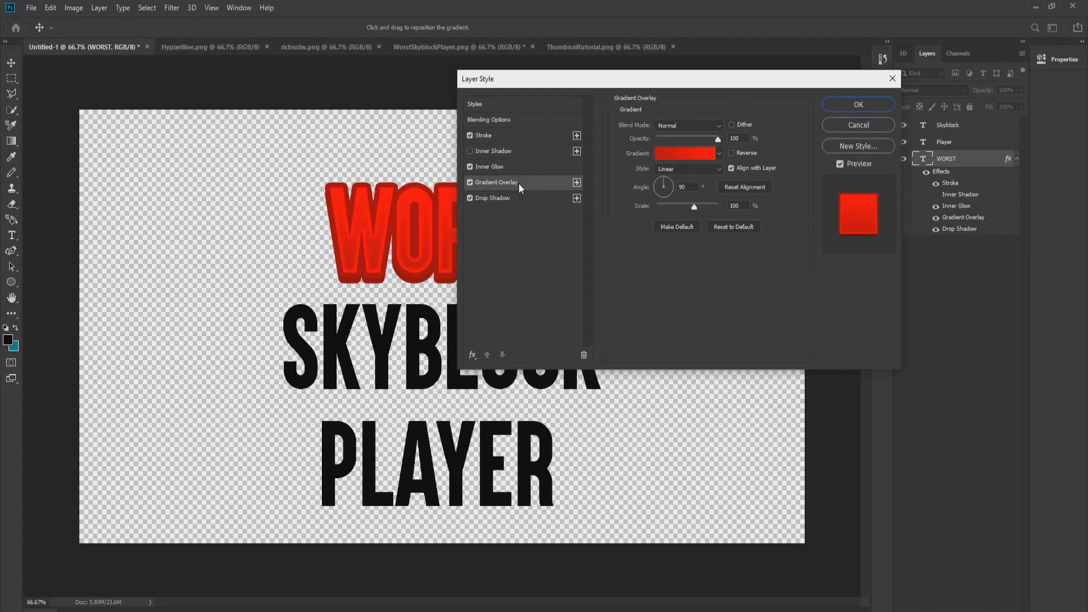
click(720, 153)
click(688, 152)
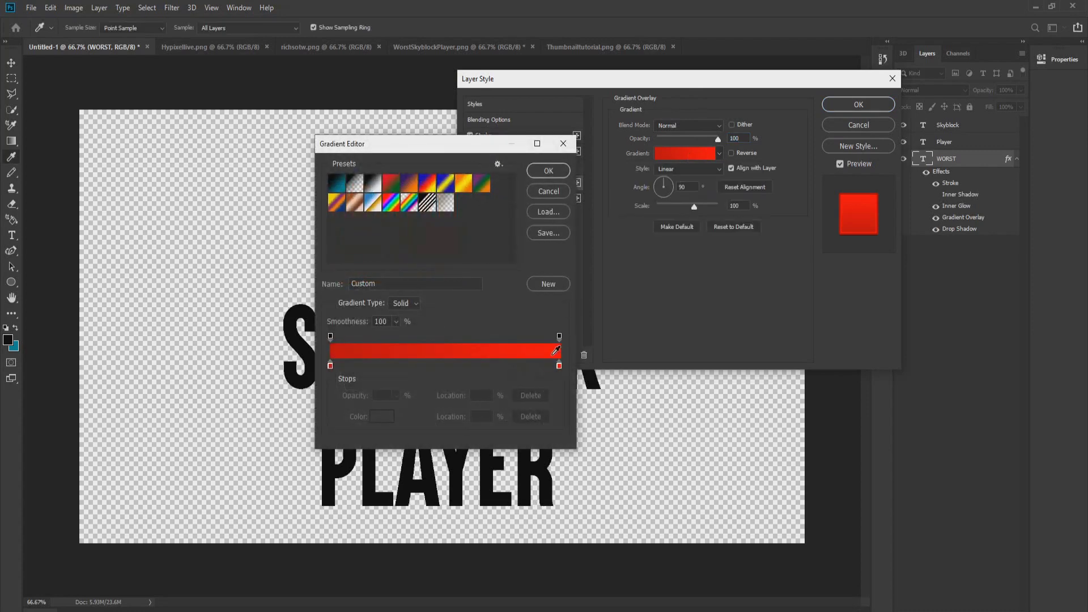
double_click(559, 366)
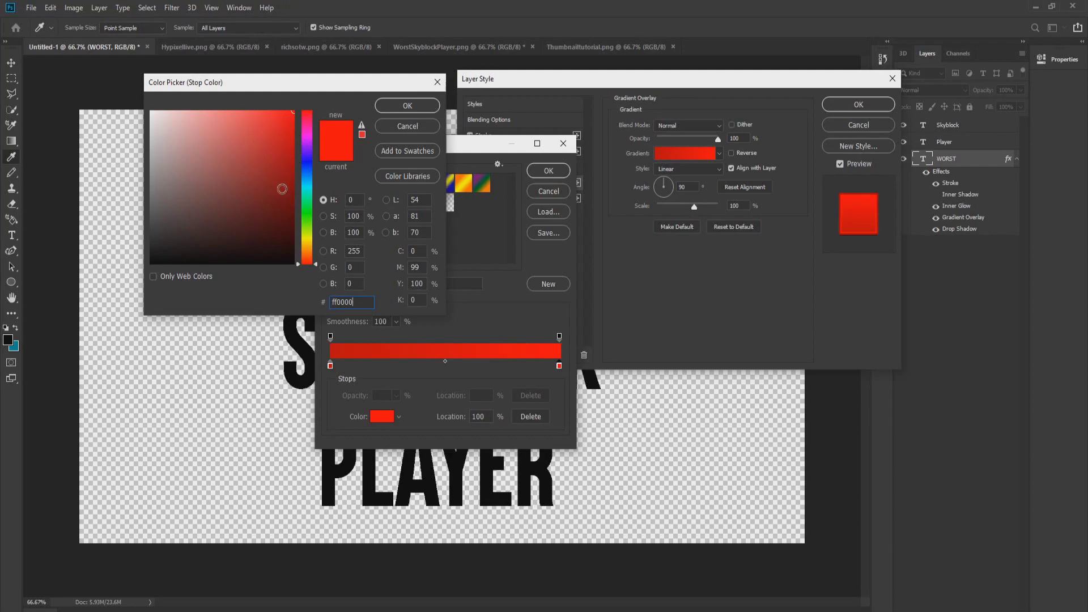
click(406, 106)
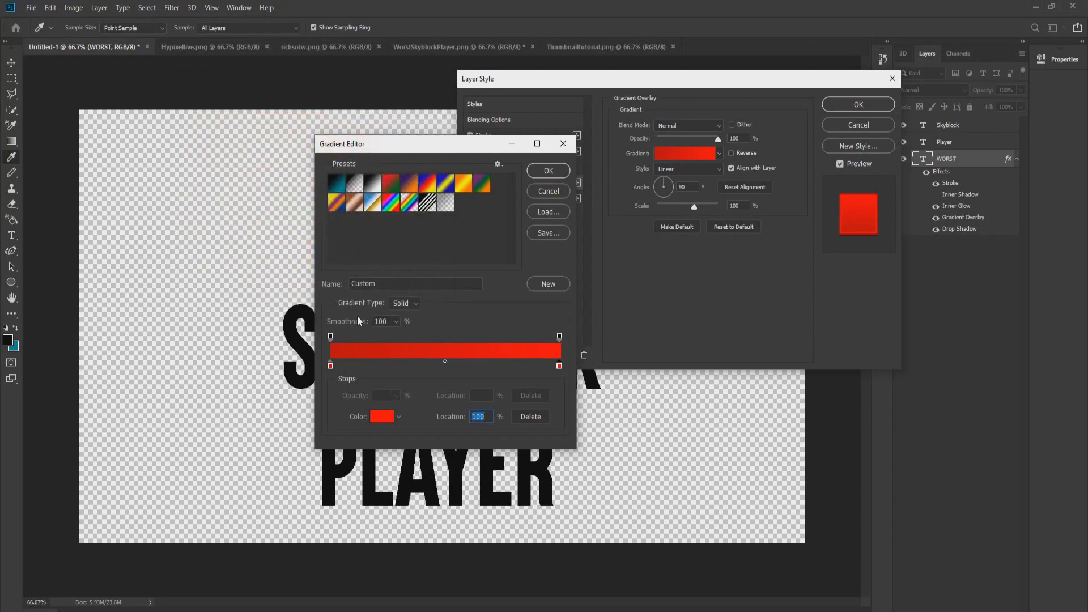
double_click(330, 366)
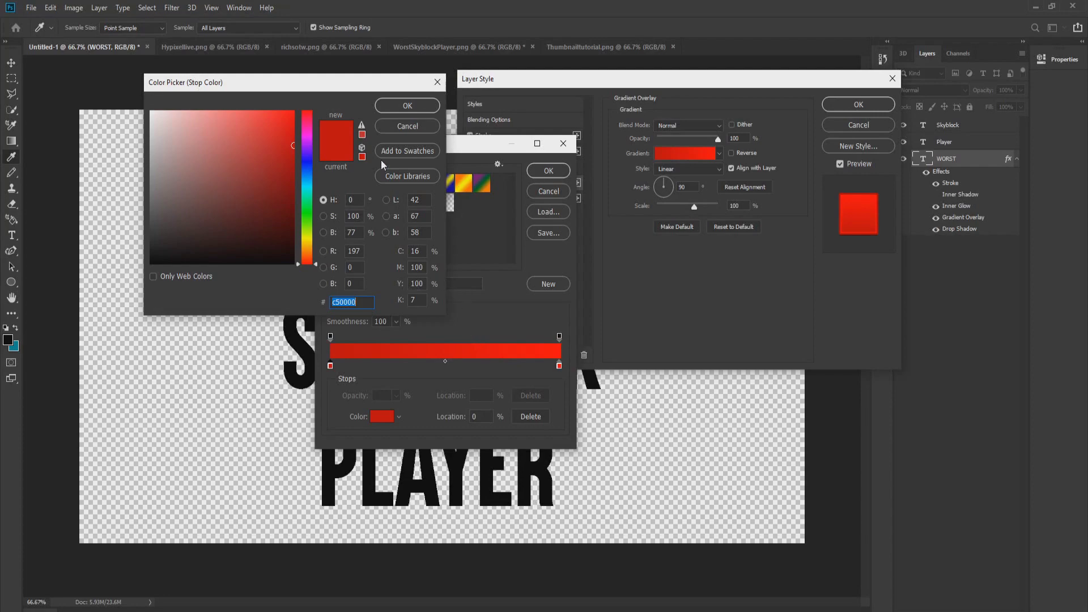
click(366, 301)
click(424, 107)
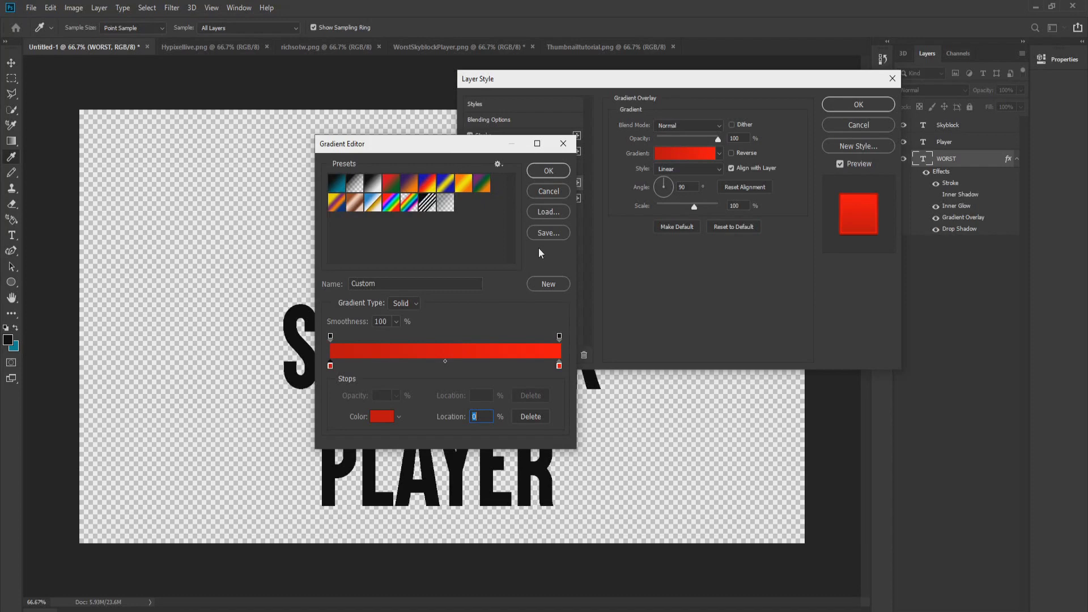
click(560, 172)
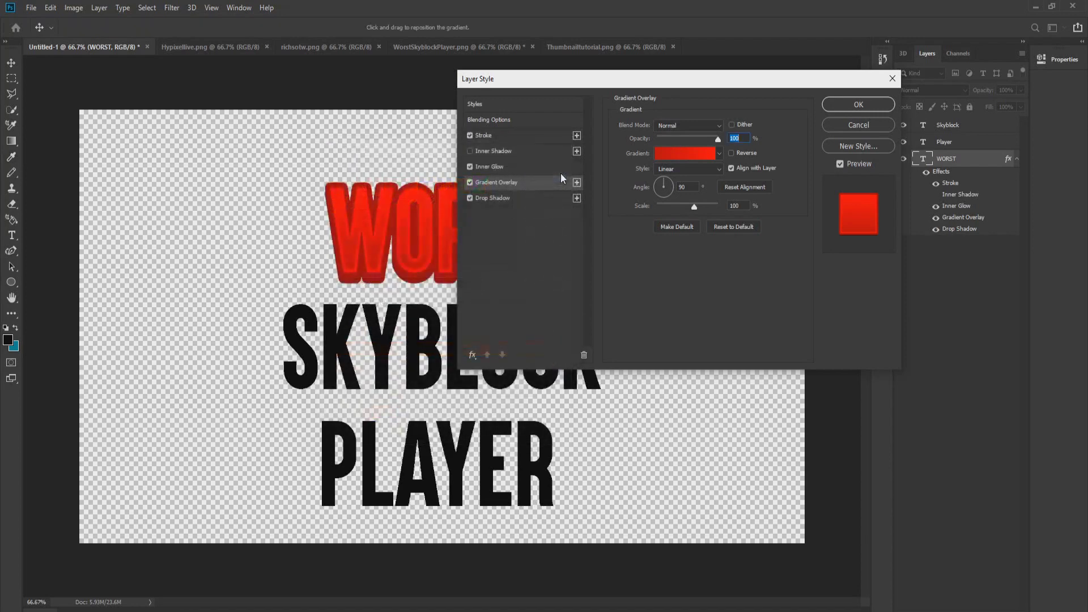
Check the hex colors used by the WORST layer's Stroke and Inner Glow effects.
click(497, 139)
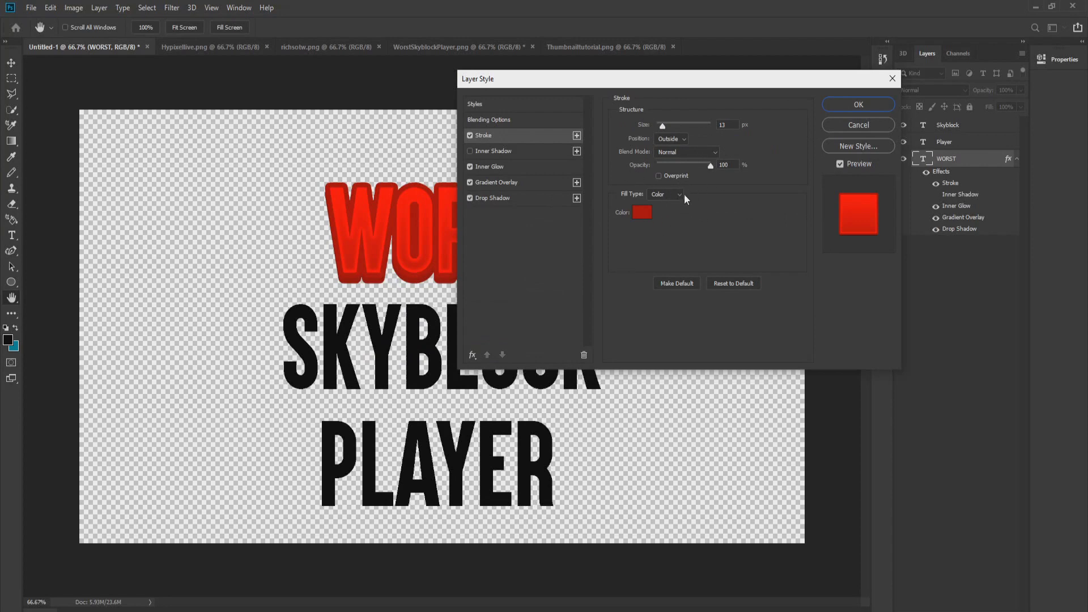
click(641, 211)
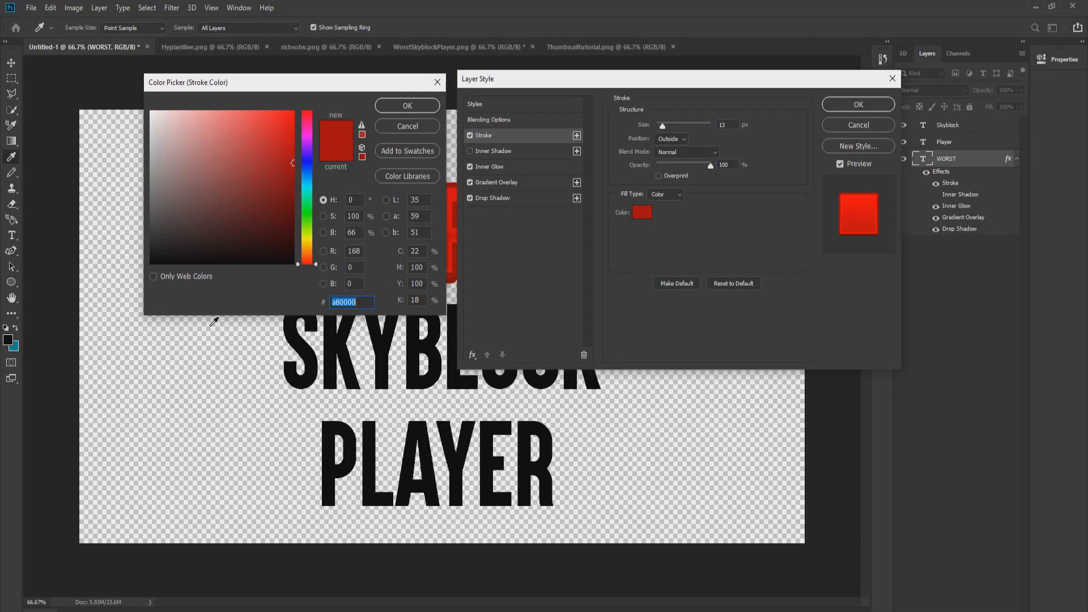
click(369, 303)
click(408, 106)
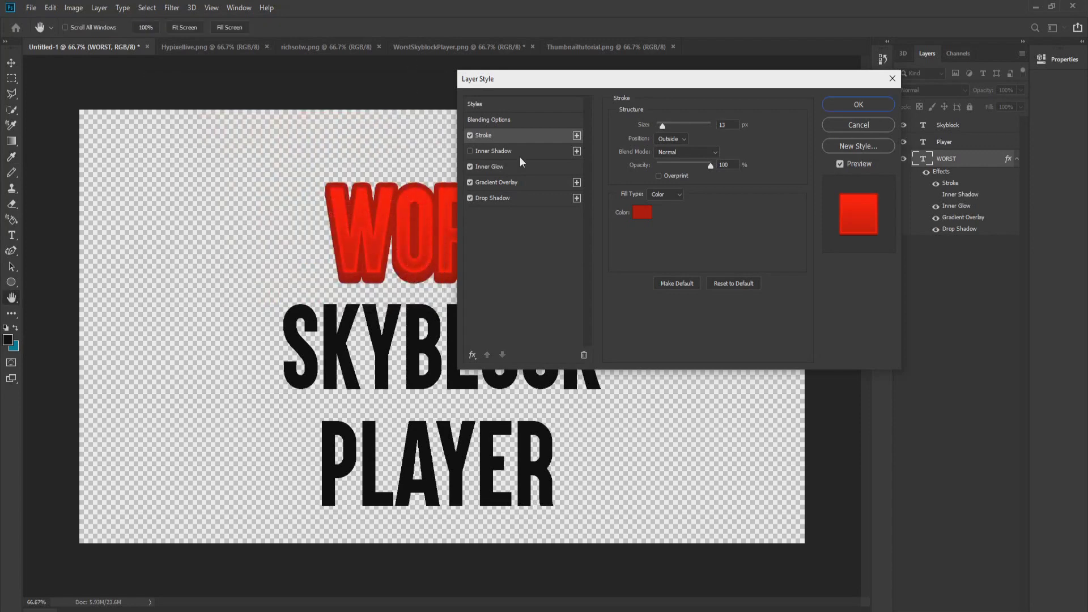
click(494, 169)
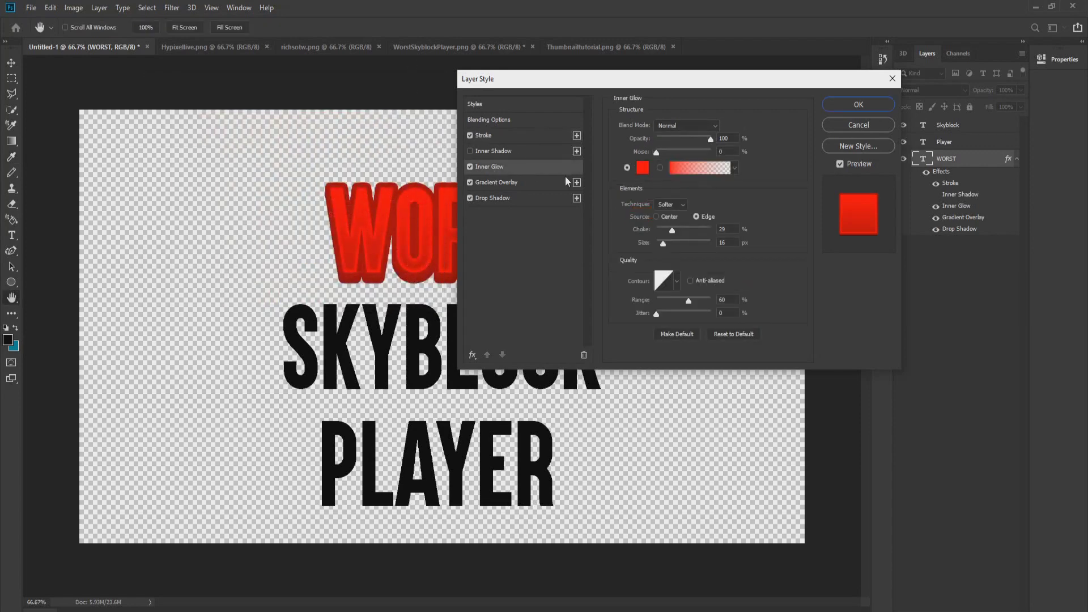
click(642, 168)
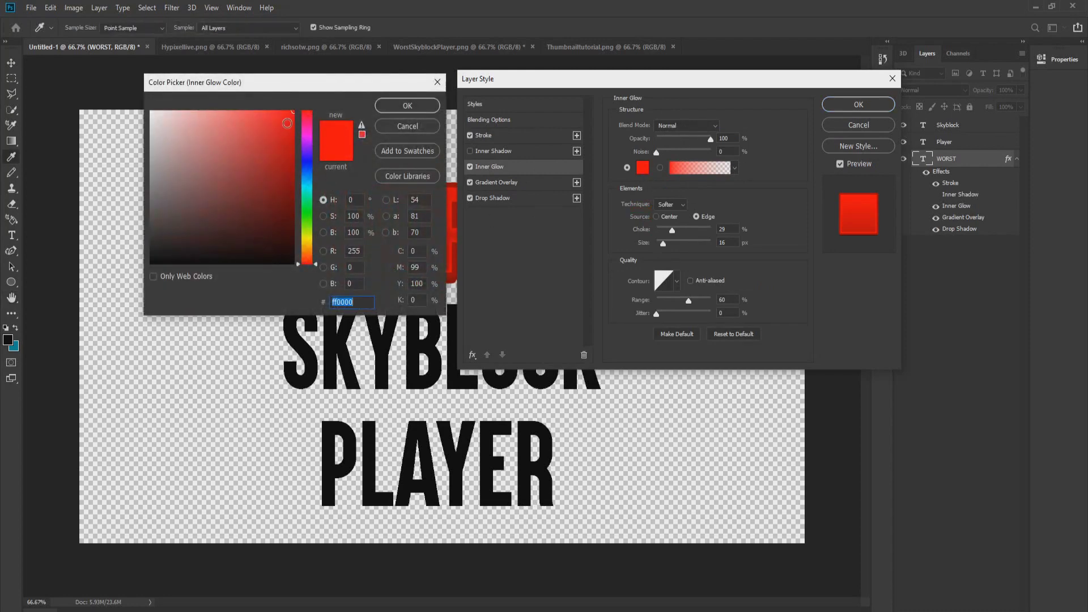
click(408, 106)
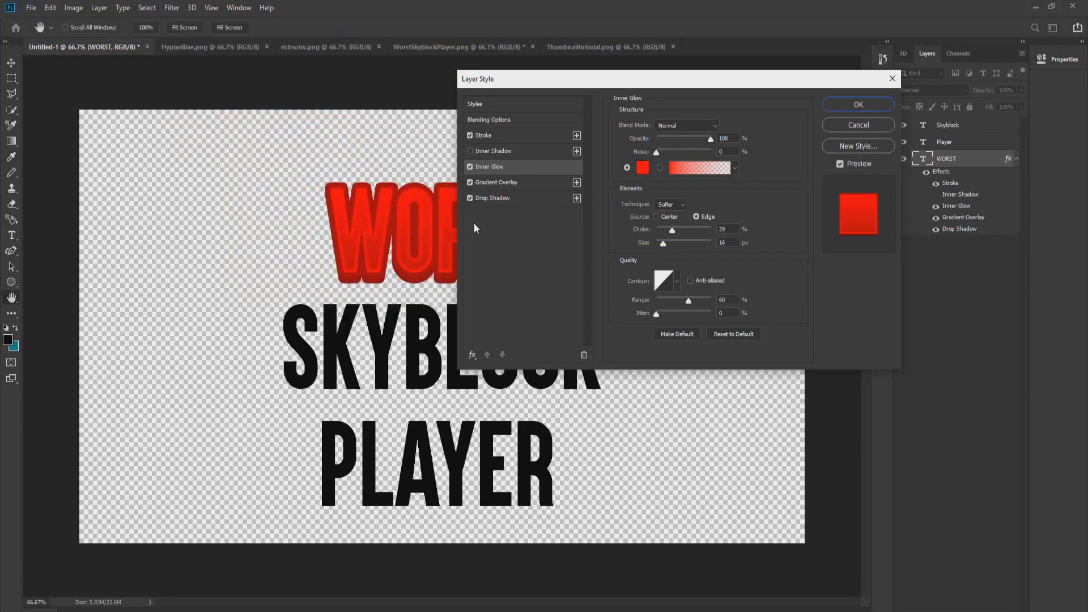
Check the hex color of the WORST layer's Drop Shadow and accept the layer style settings.
click(492, 197)
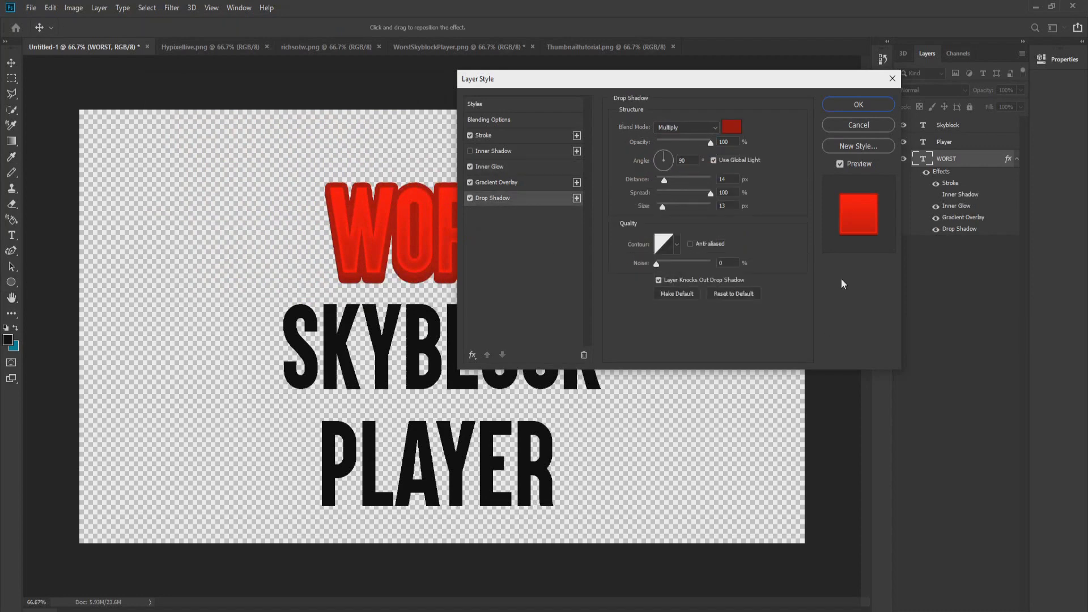
click(733, 128)
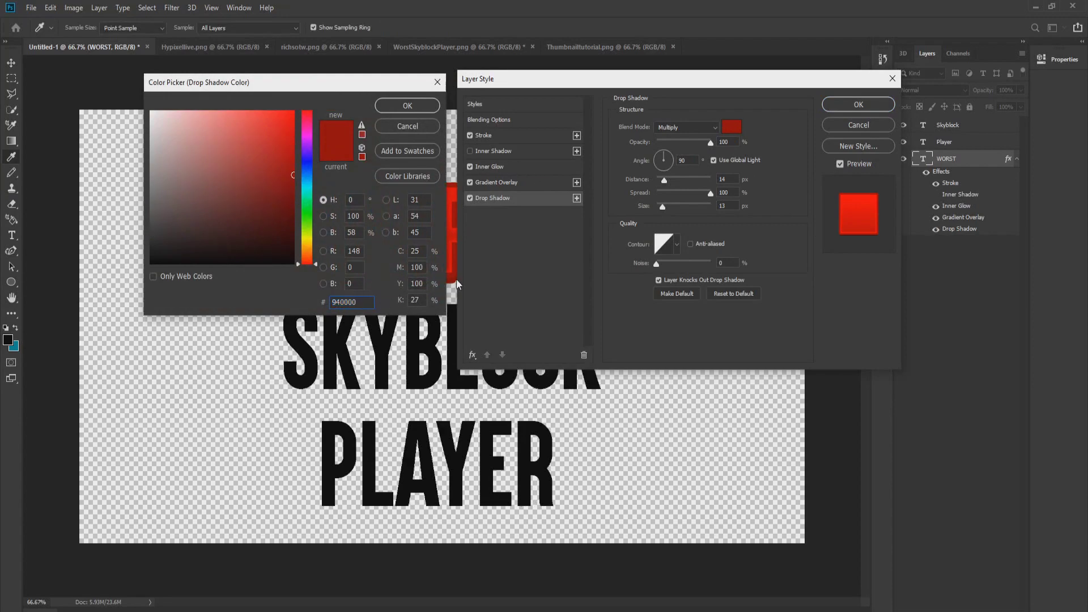
click(407, 105)
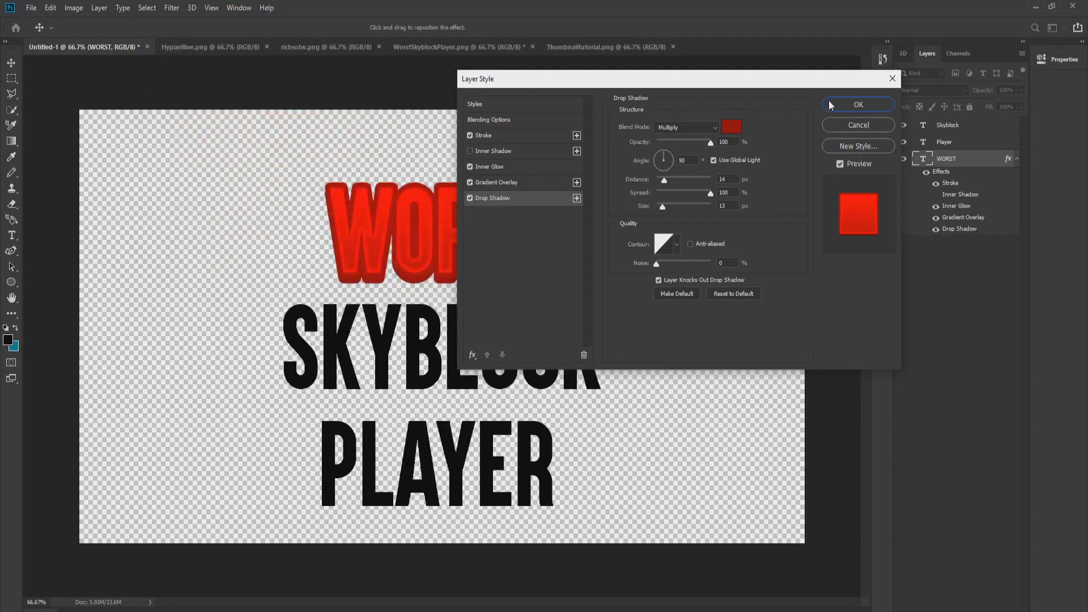
click(859, 104)
View the New Style options for storing the WORST layer's effects as a preset, and leave without saving.
right_click(958, 158)
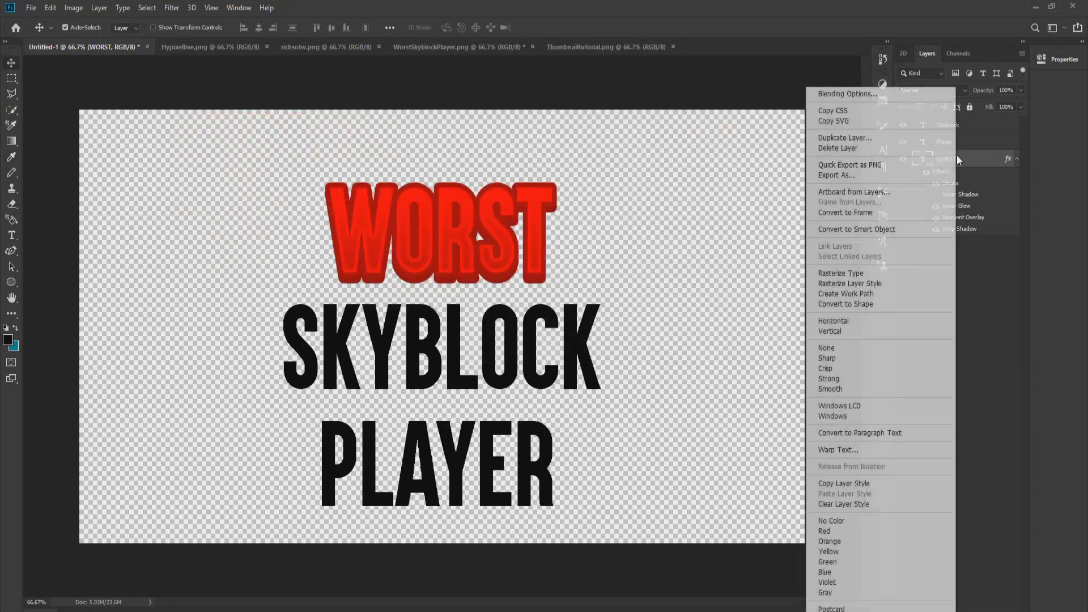
click(864, 93)
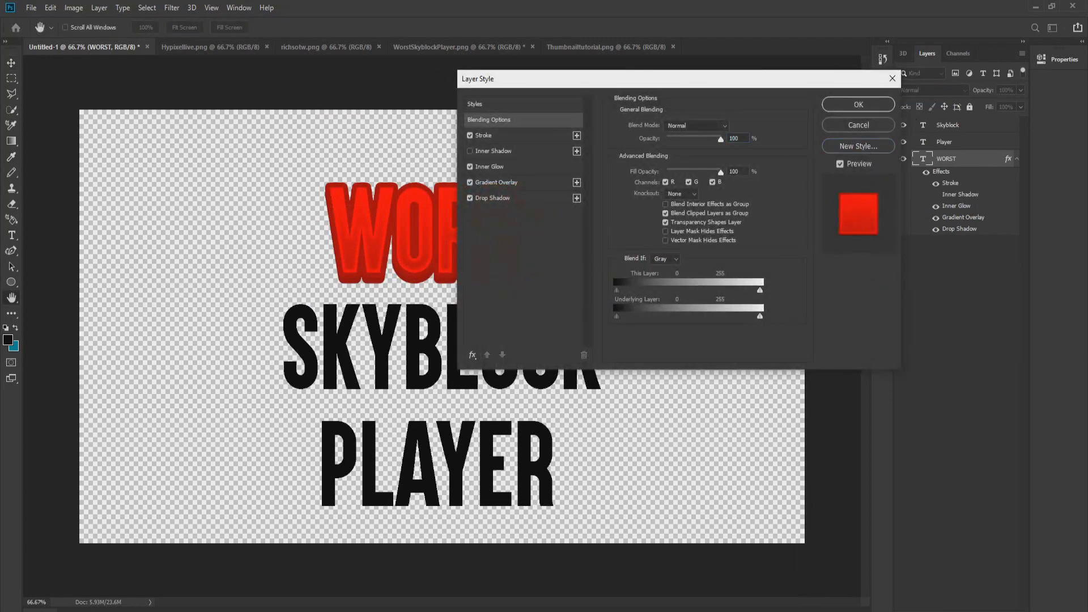
click(858, 146)
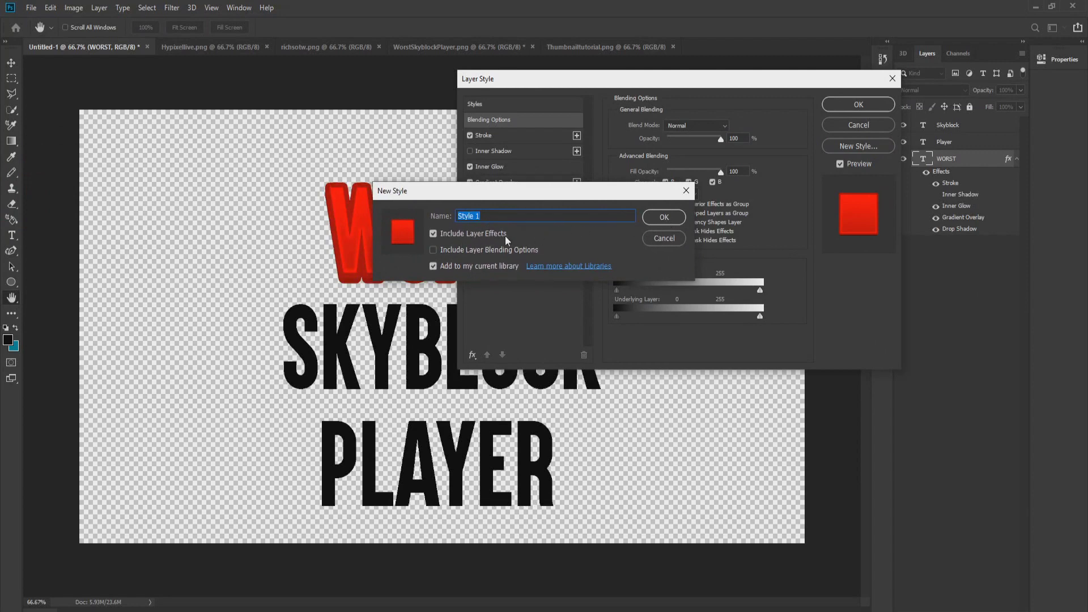
click(669, 239)
click(866, 125)
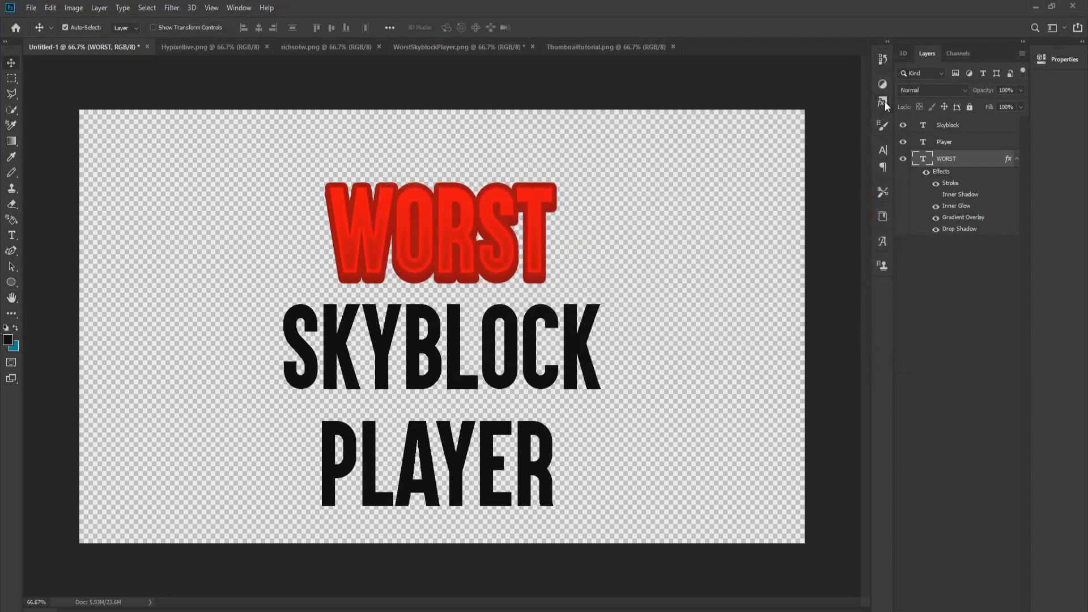
Preview the green saved style on the WORST layer and reapply the red one.
click(883, 103)
click(883, 104)
click(884, 106)
click(884, 106)
click(885, 105)
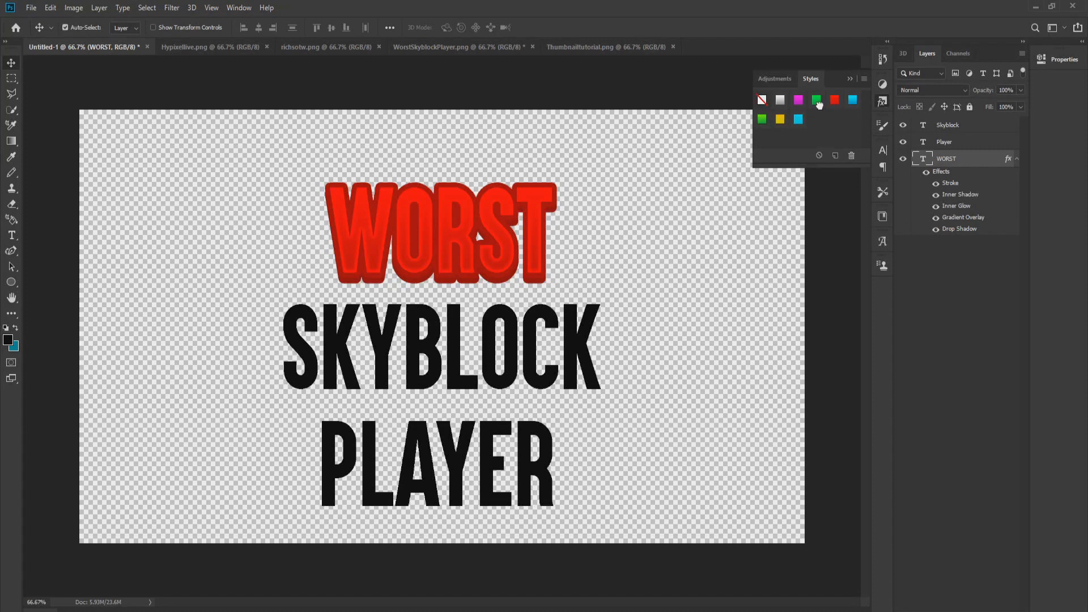
click(816, 101)
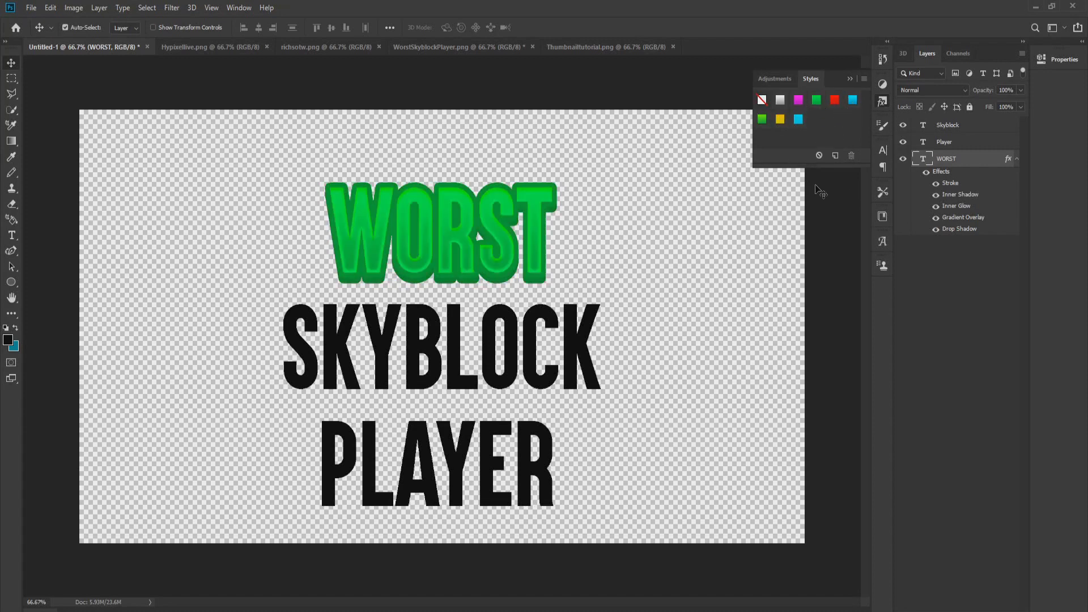
click(835, 100)
Compare the Skyblock text with the WorstSkyblockPlayer.png example and apply the light blue saved style to the Skyblock layer.
click(958, 125)
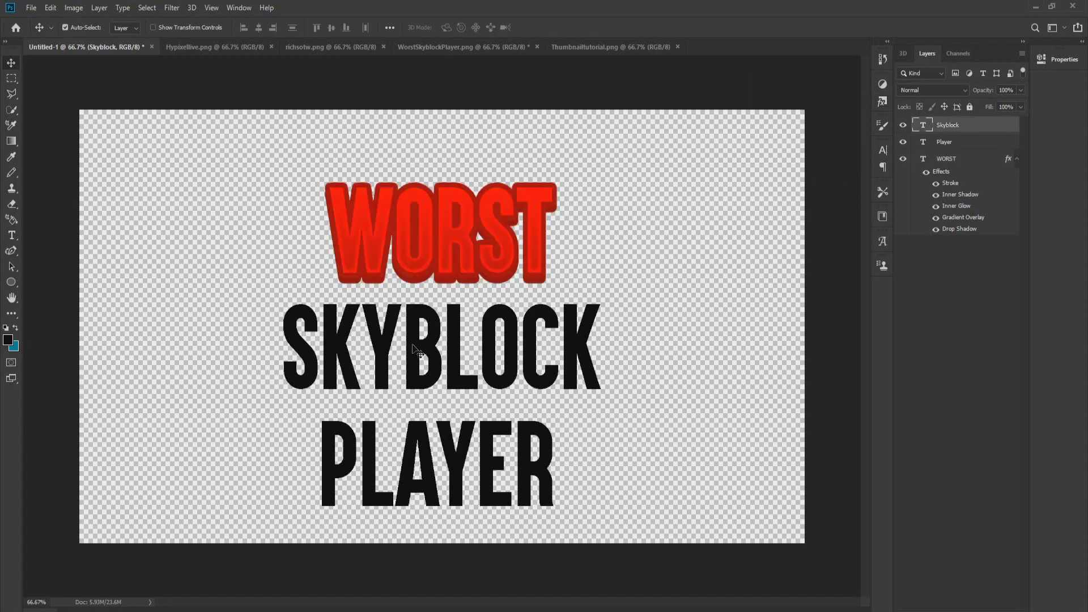
click(503, 44)
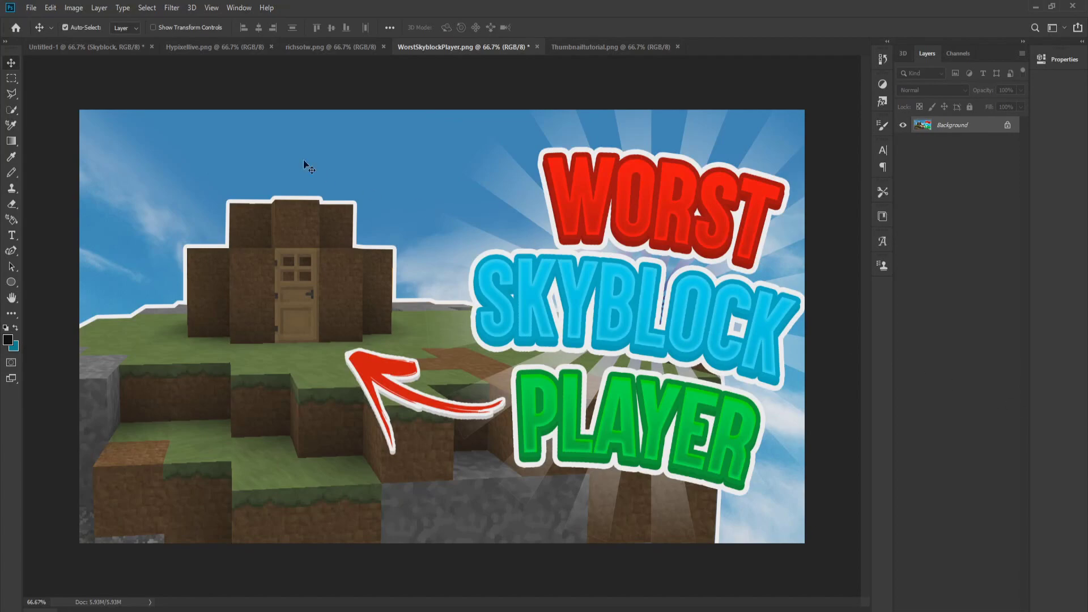
click(67, 46)
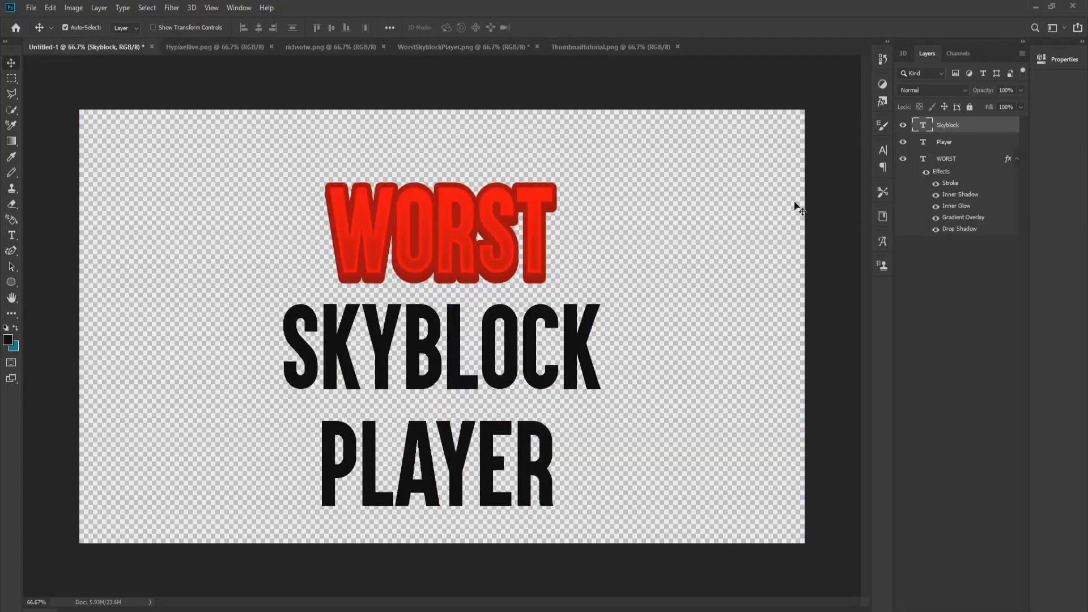
click(883, 103)
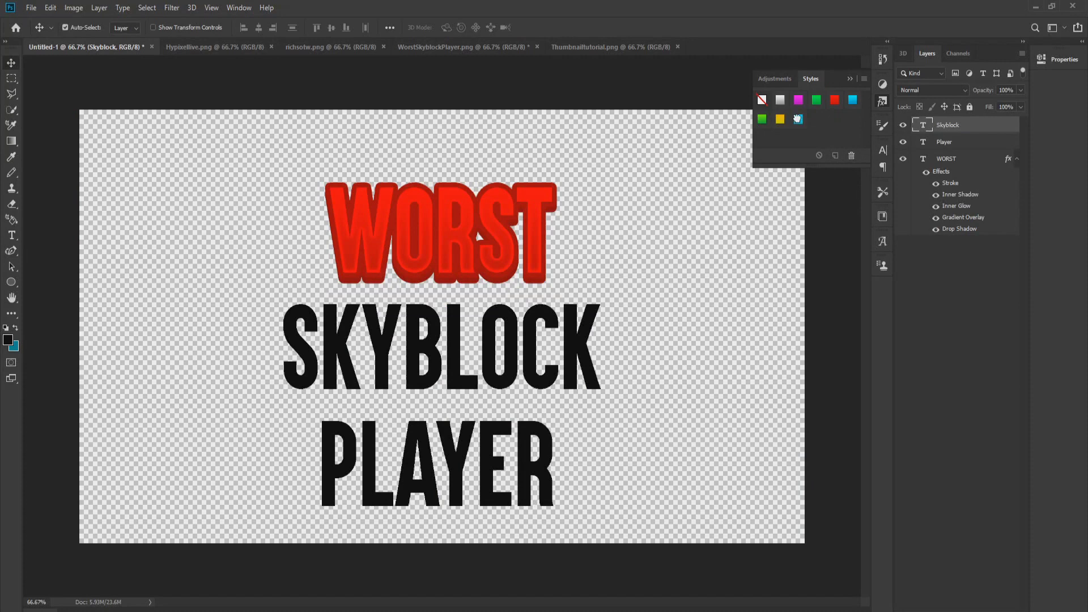
click(798, 120)
Open the Skyblock layer's blending options and view its Inner Glow settings.
right_click(960, 156)
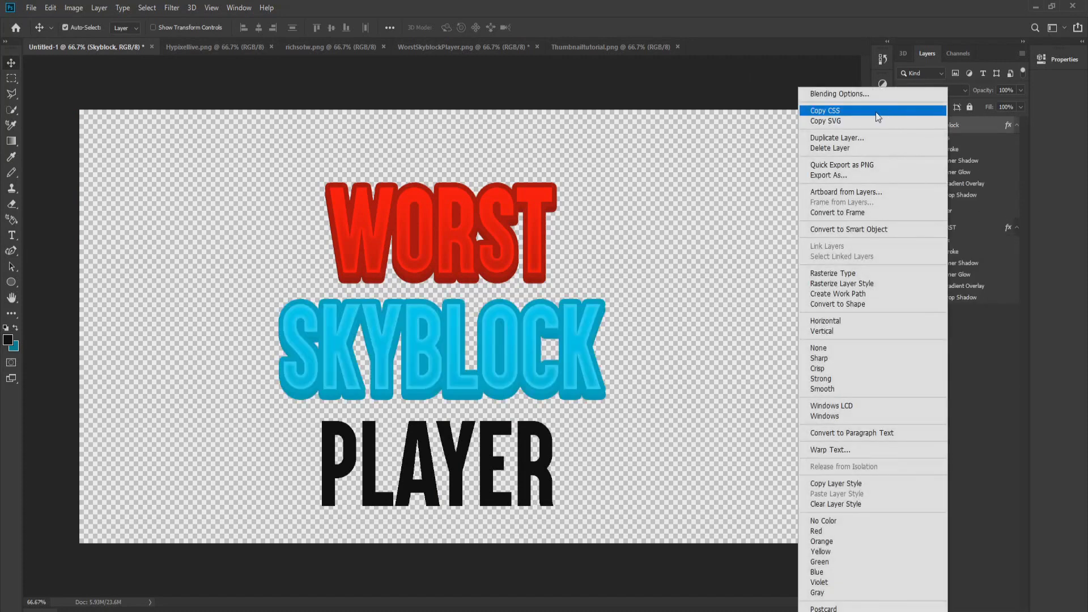
click(436, 321)
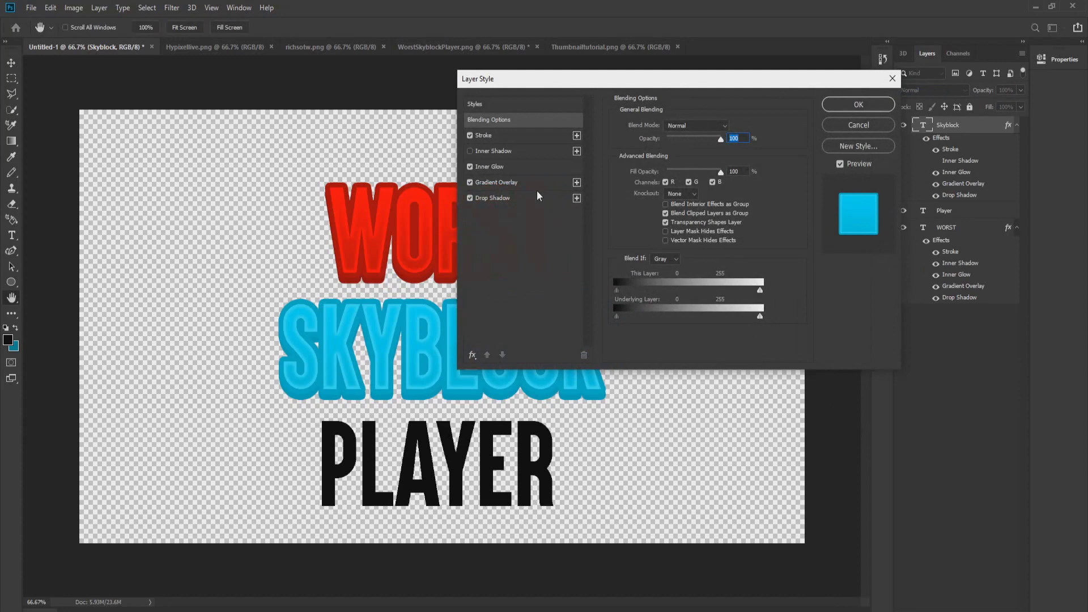
click(523, 167)
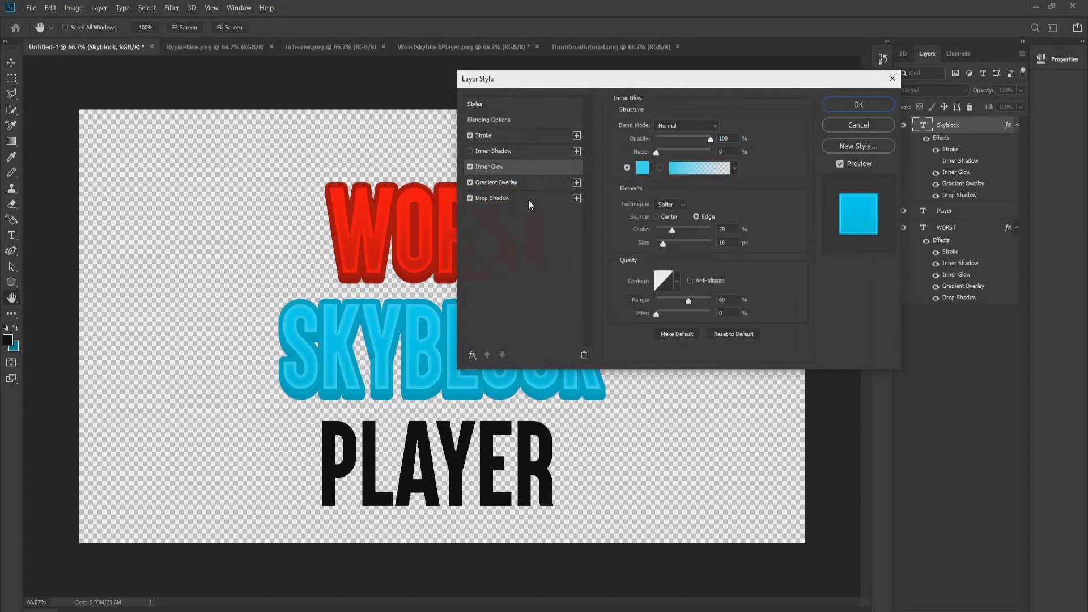
Check the hex colors of both stops in the Skyblock layer's Gradient Overlay and accept the gradient.
click(558, 182)
click(719, 152)
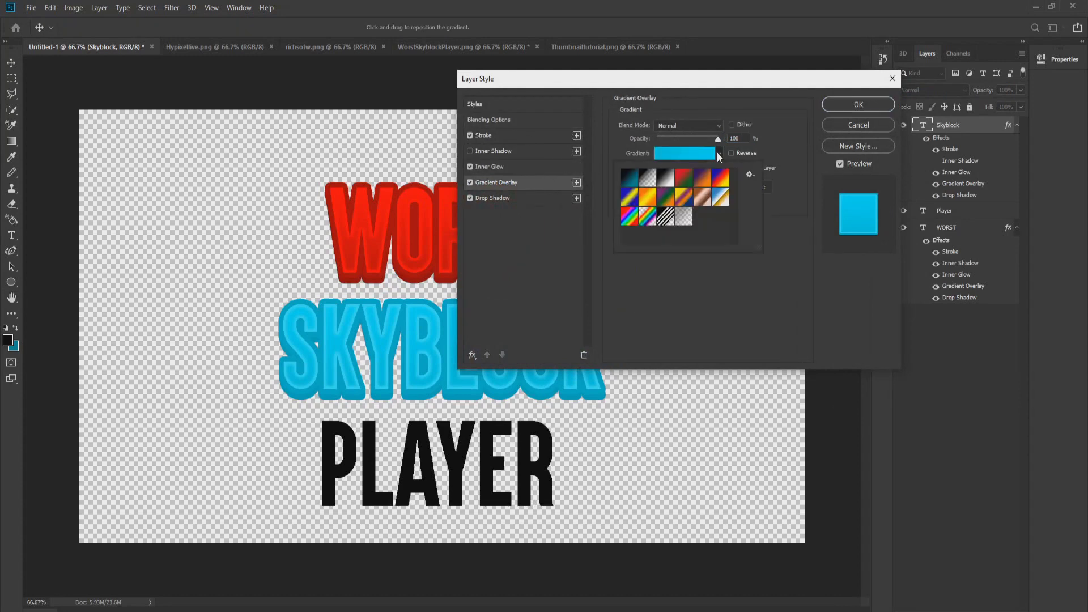
click(667, 154)
double_click(559, 365)
click(371, 303)
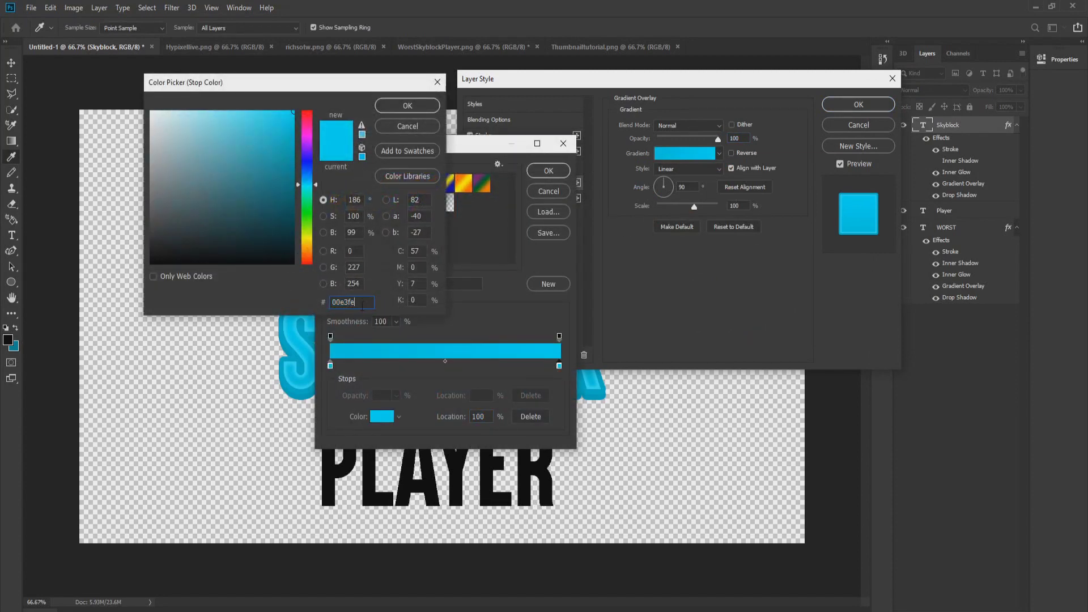
click(400, 106)
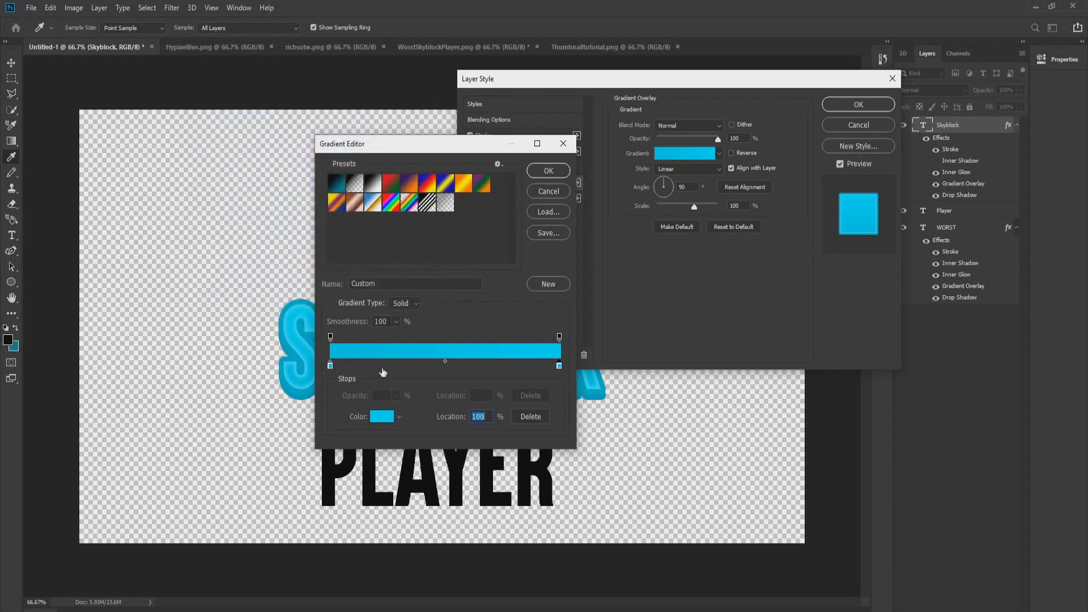
double_click(330, 365)
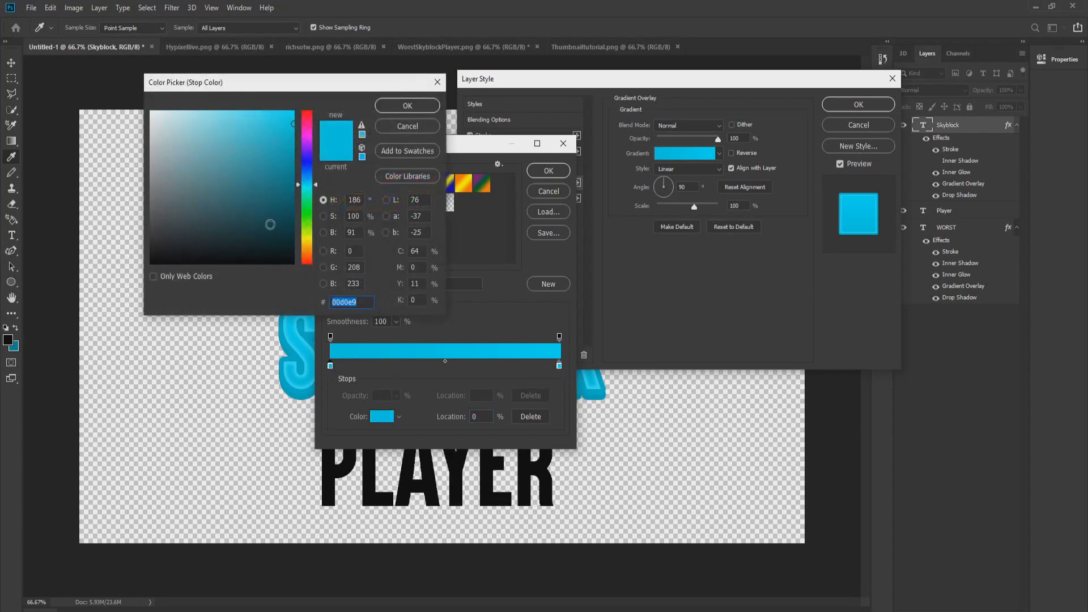
click(362, 303)
click(400, 104)
click(561, 170)
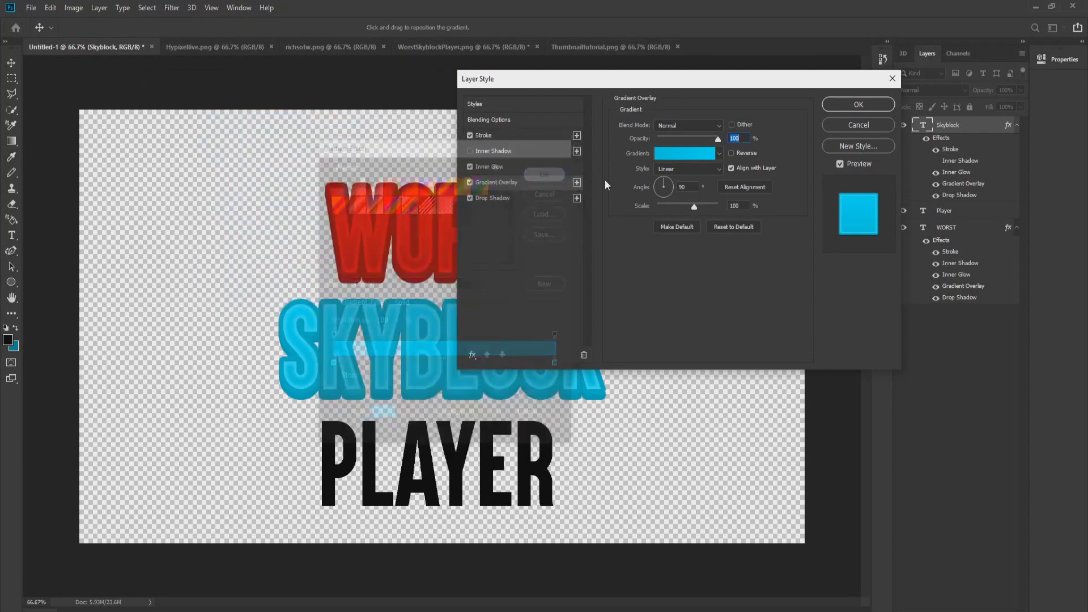
Check the hex colors of the Skyblock layer's Stroke and Drop Shadow effects and accept the layer style settings.
click(502, 135)
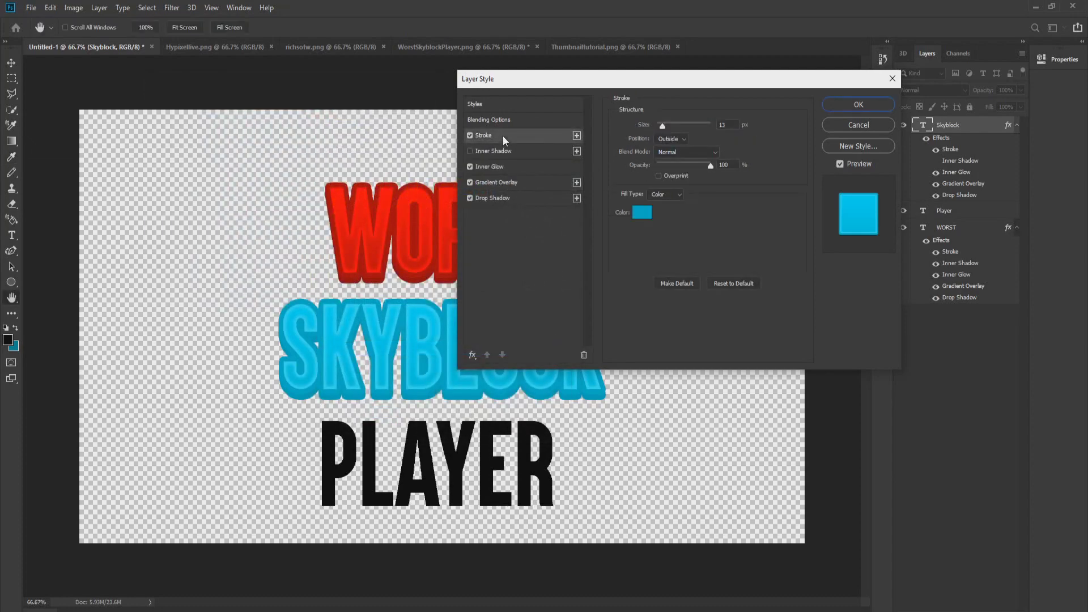
click(641, 214)
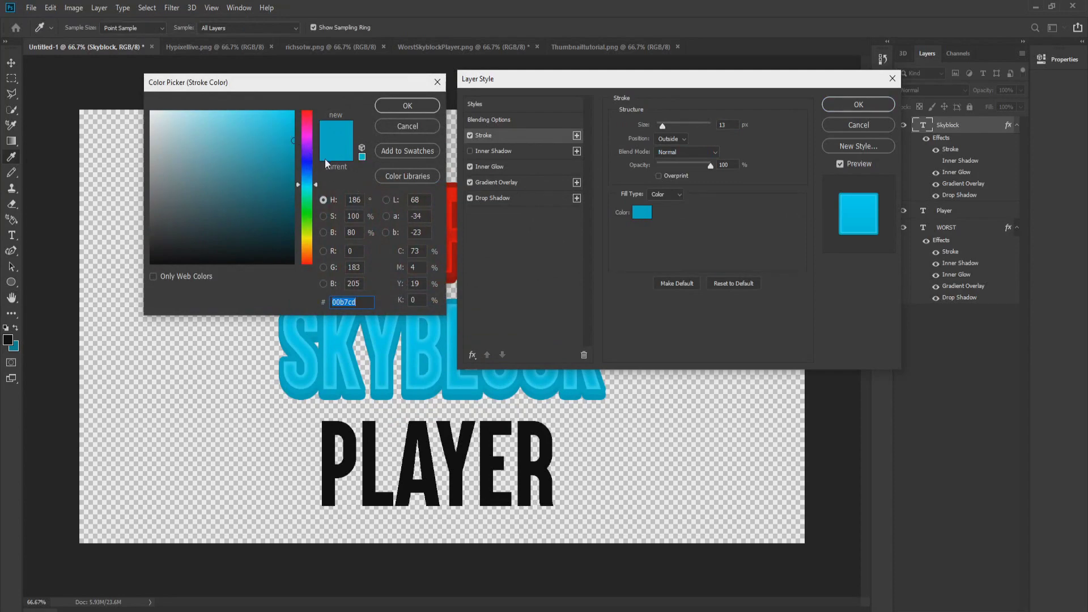
click(418, 106)
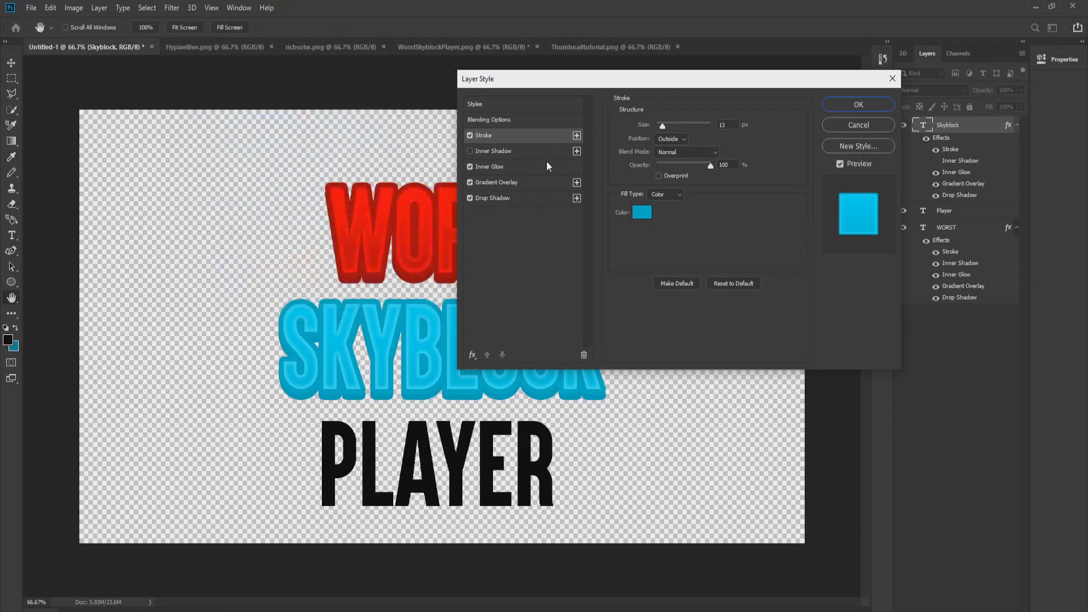
click(515, 199)
click(734, 127)
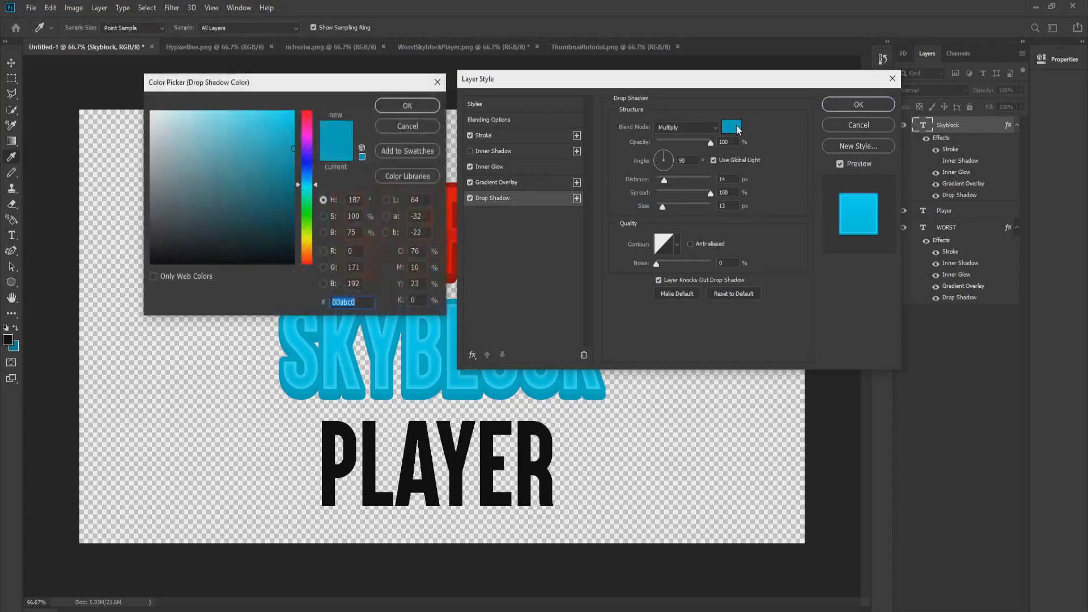
click(362, 302)
click(408, 106)
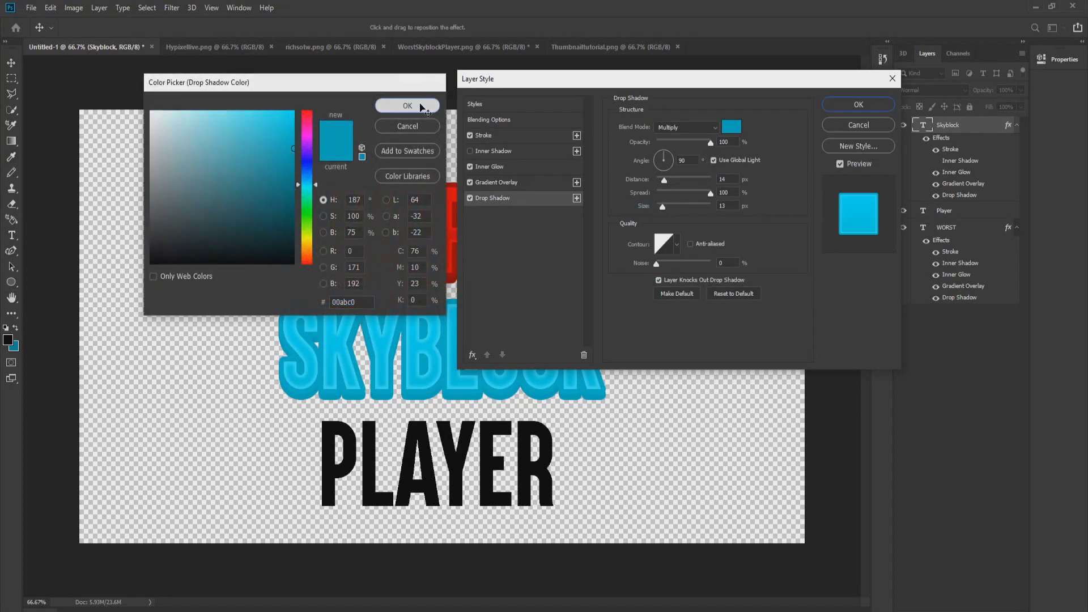
click(858, 104)
Apply the dark green saved style to the Player text layer.
click(488, 451)
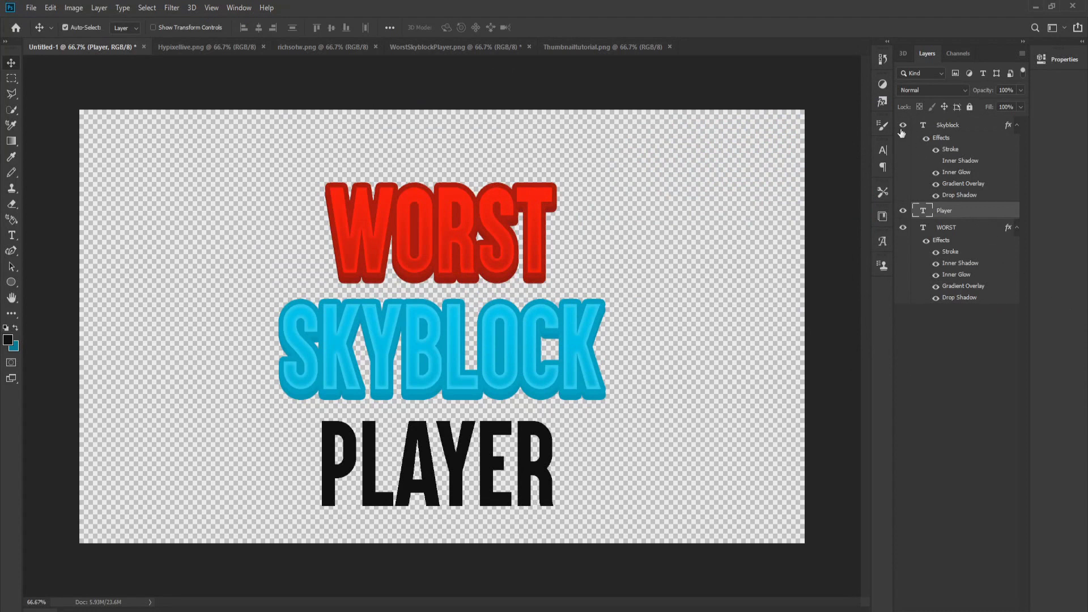
click(882, 103)
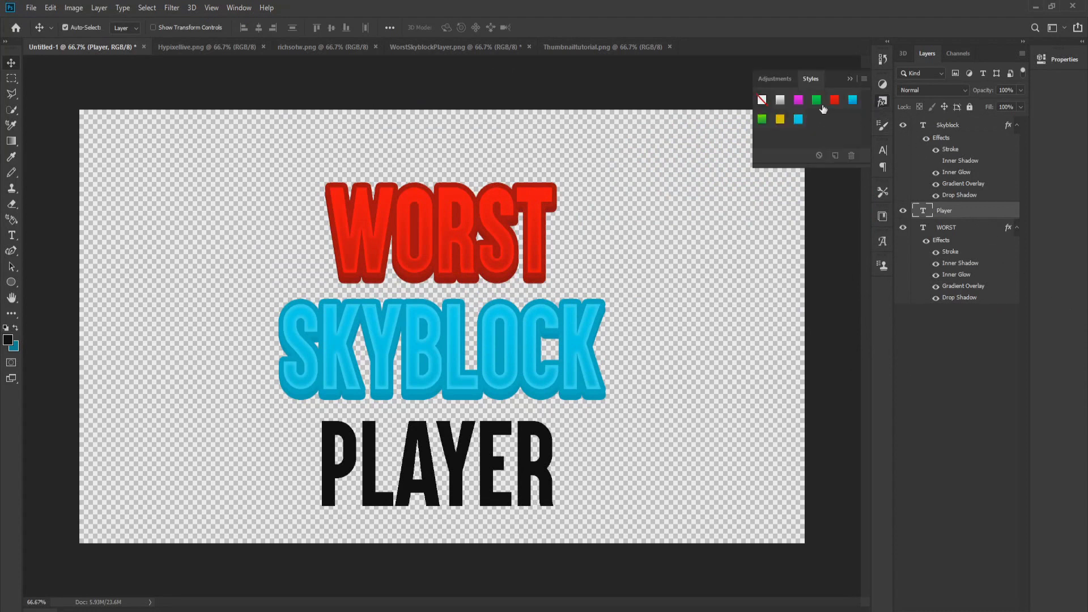
click(817, 101)
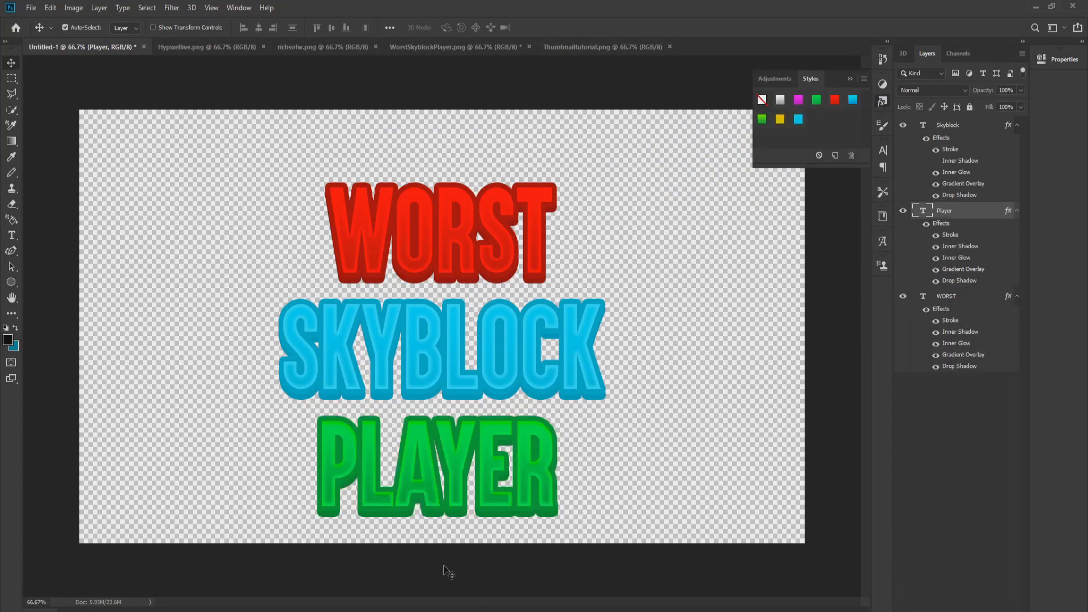
Turn off the Inner Shadow effect in the Player layer's style settings.
right_click(946, 213)
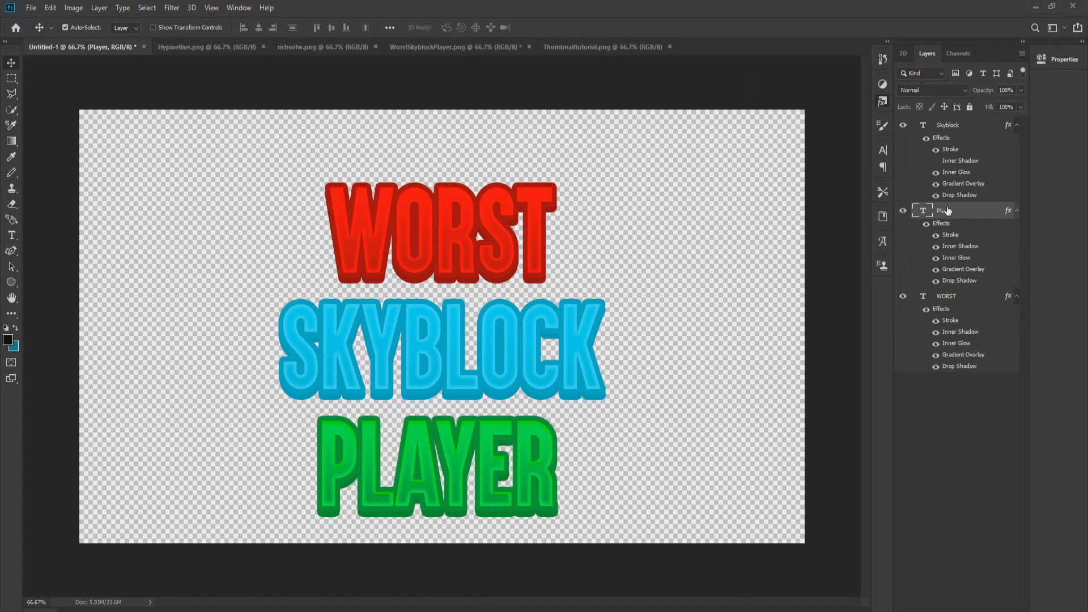
click(833, 95)
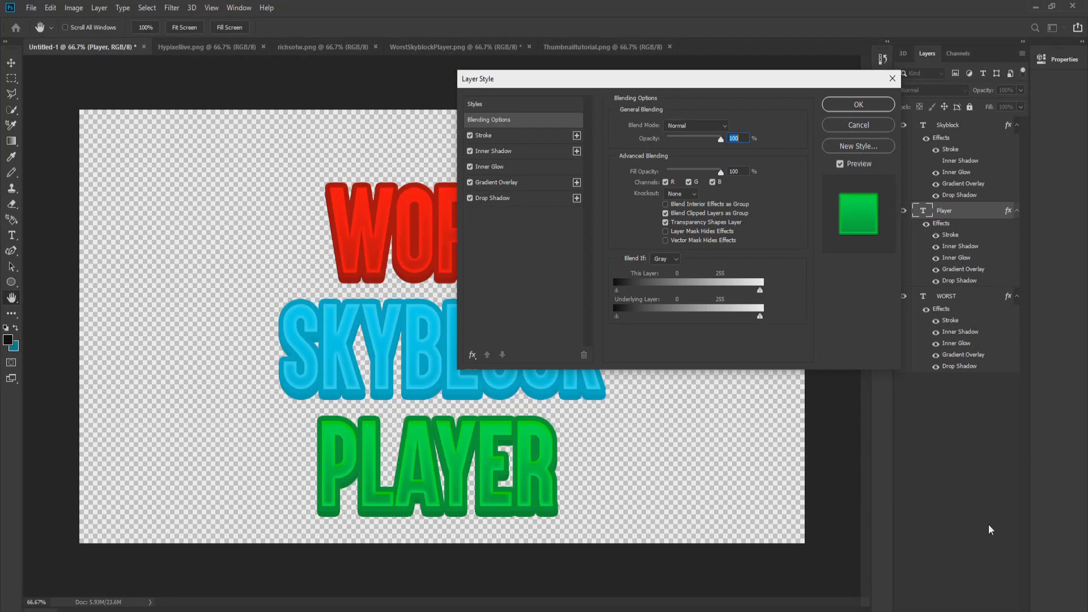
click(470, 151)
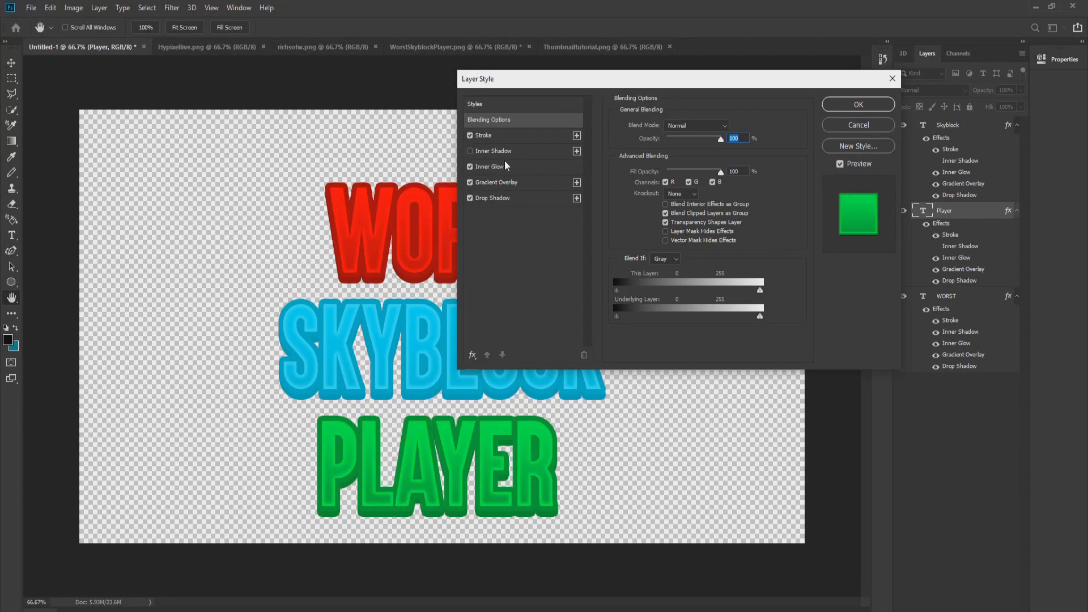
Check the hex colors of both stops in the Player layer's Gradient Overlay and accept the gradient.
click(485, 189)
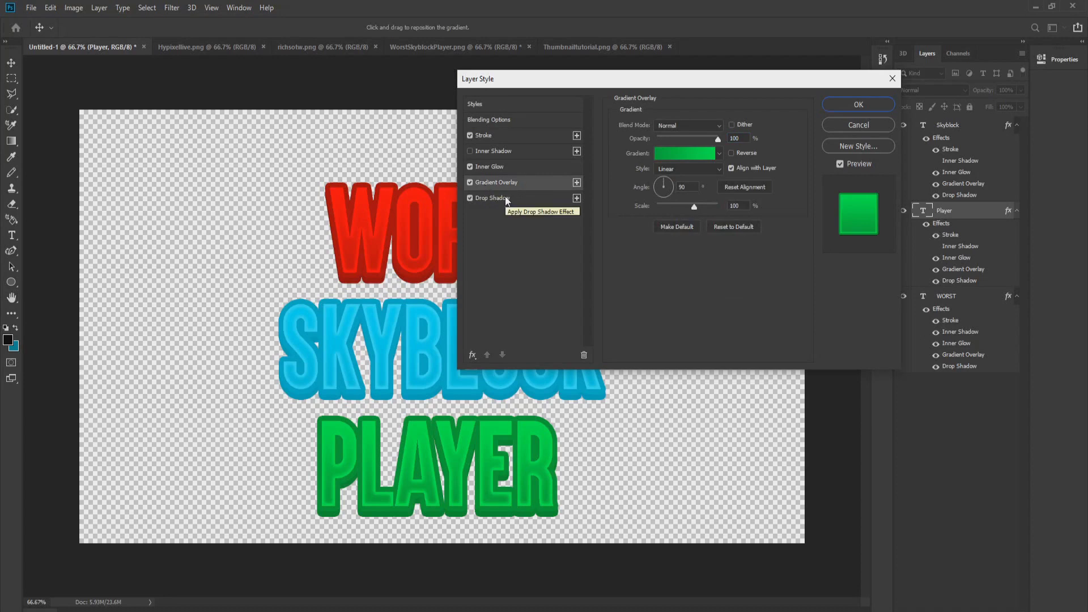
click(719, 158)
click(680, 156)
click(680, 156)
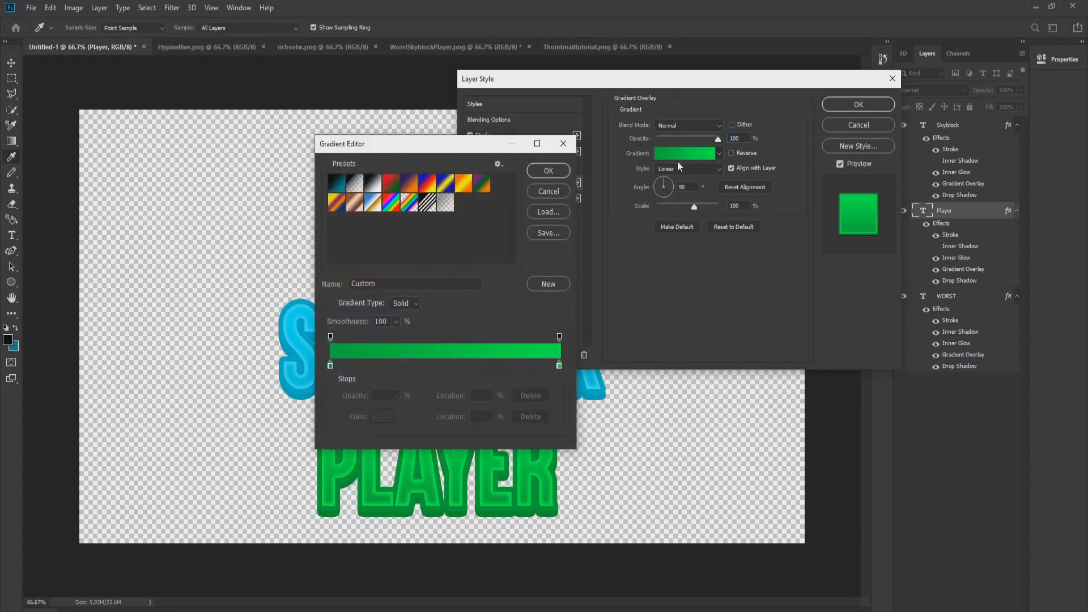
double_click(560, 366)
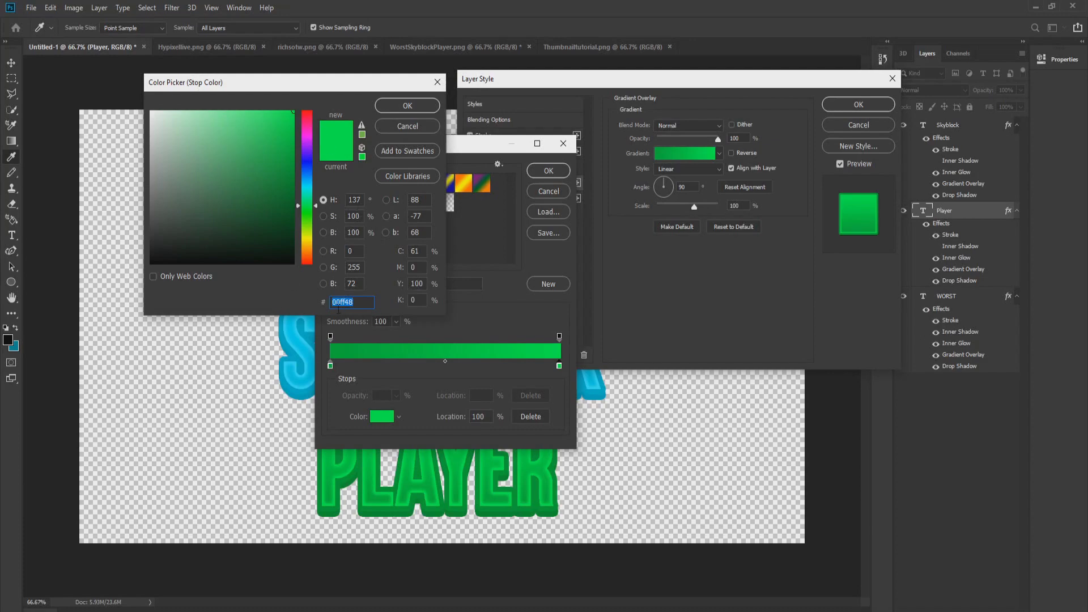
click(409, 107)
double_click(331, 366)
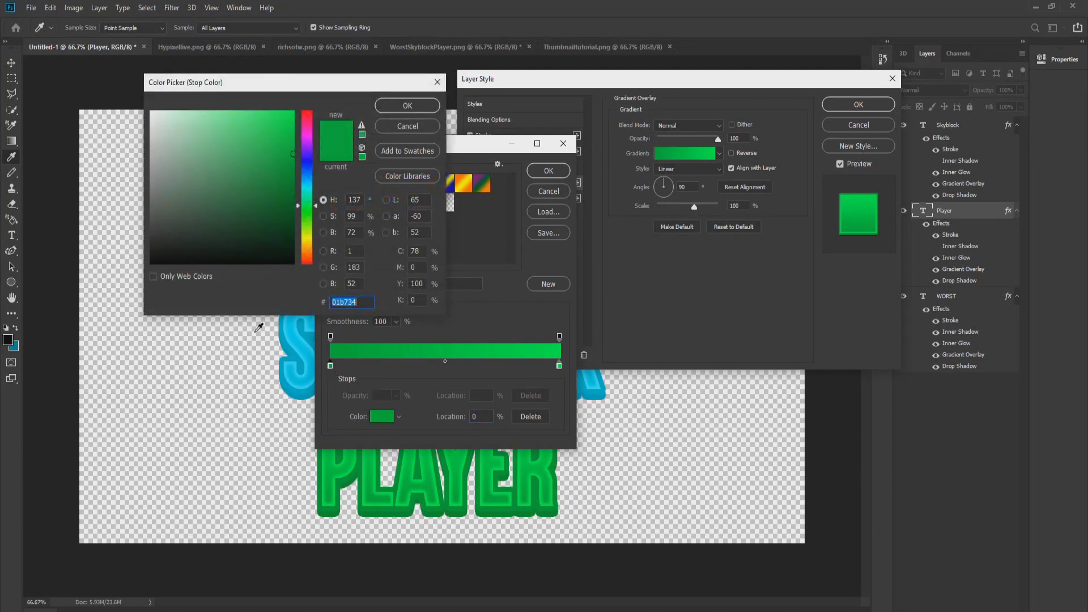
click(362, 301)
click(416, 106)
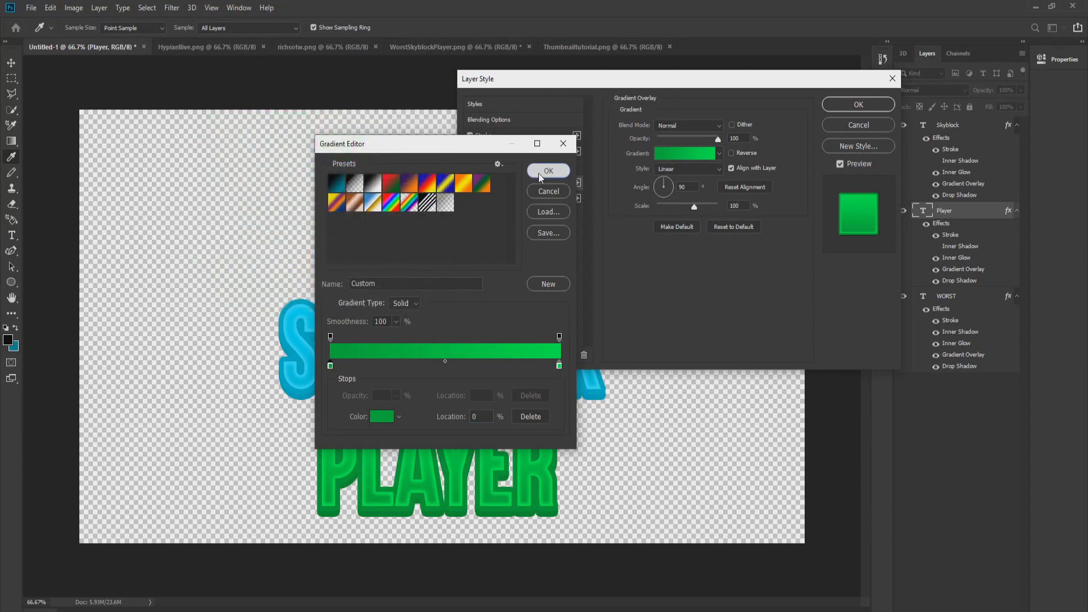
click(540, 172)
Check the hex color of the Player layer's Stroke effect.
click(500, 135)
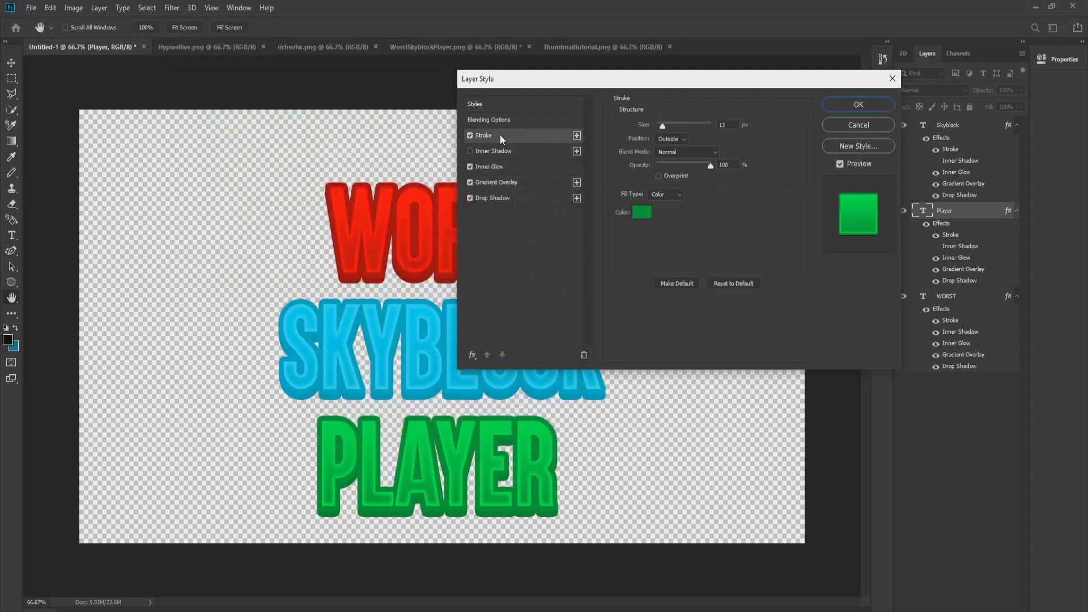
click(642, 212)
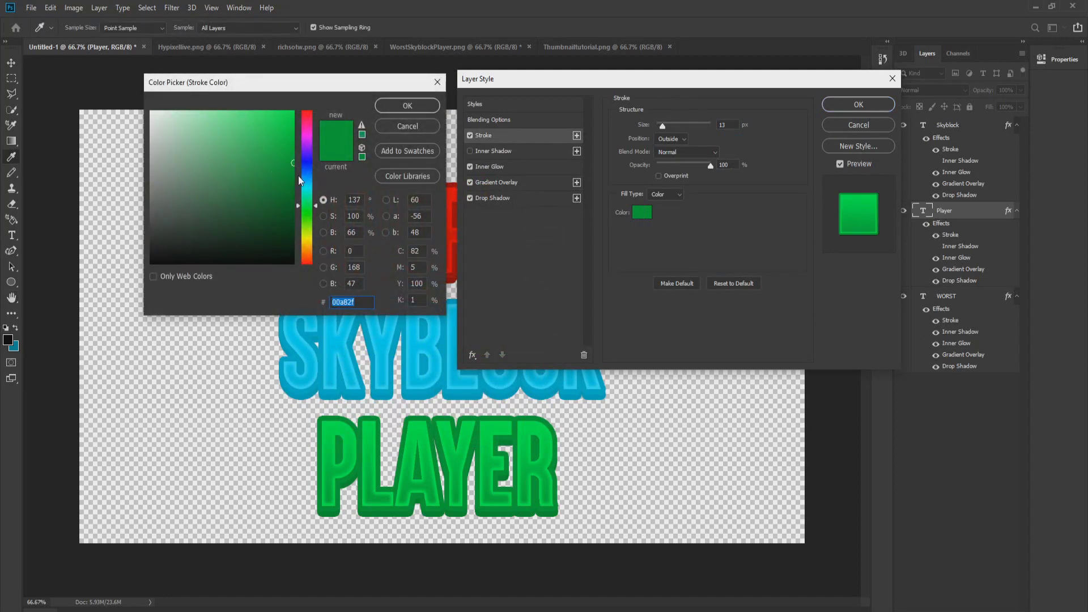
click(363, 305)
click(393, 109)
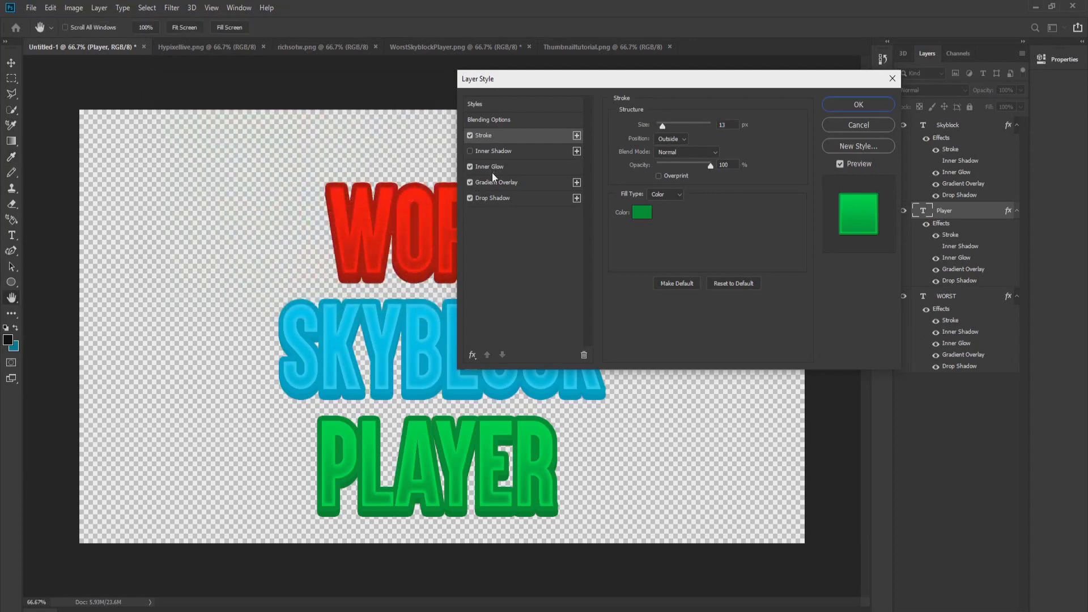
Check the hex color of the Player layer's Inner Glow effect.
click(487, 166)
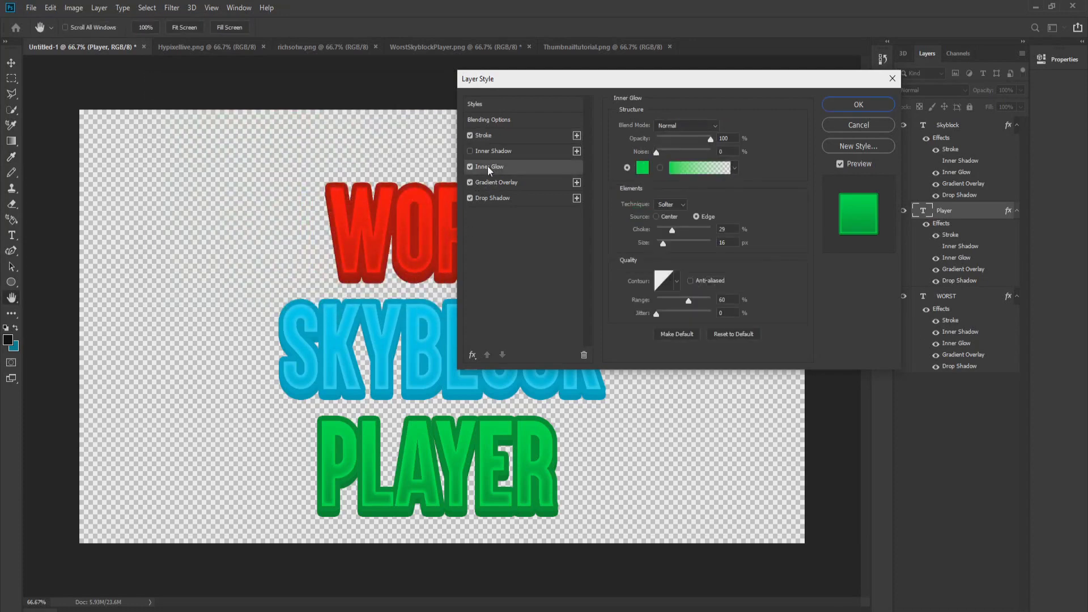
click(642, 168)
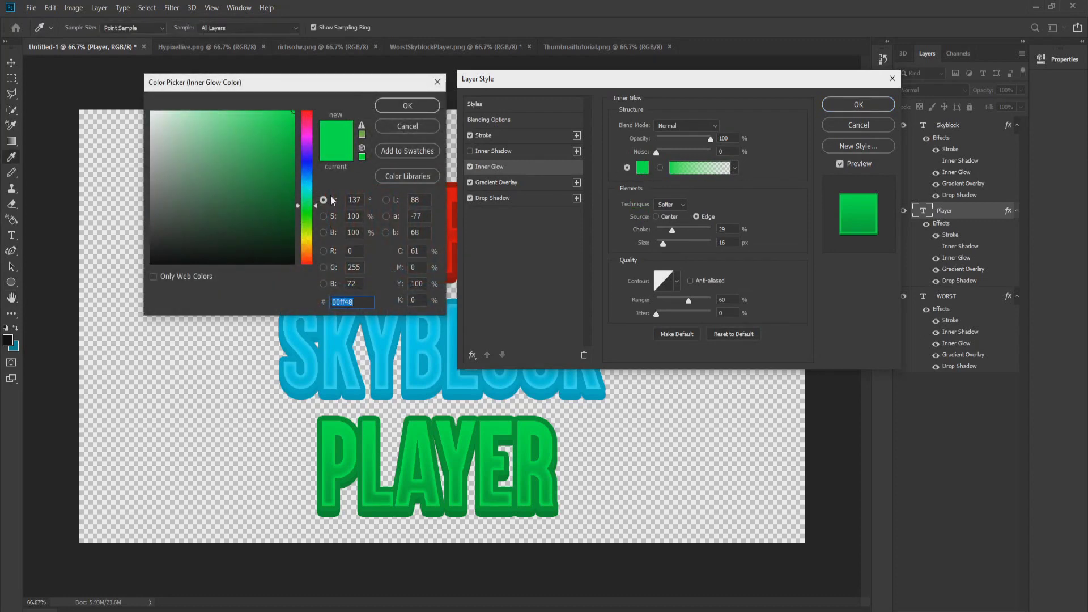
click(356, 302)
click(420, 108)
Check the hex color of the Player layer's Drop Shadow and accept the layer style settings.
click(498, 200)
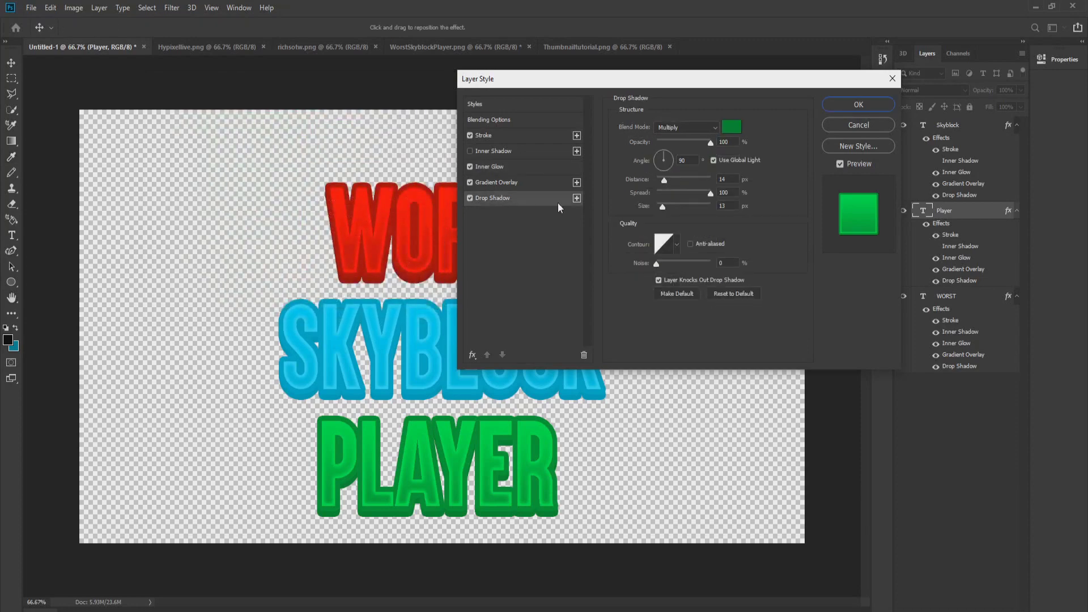
click(725, 127)
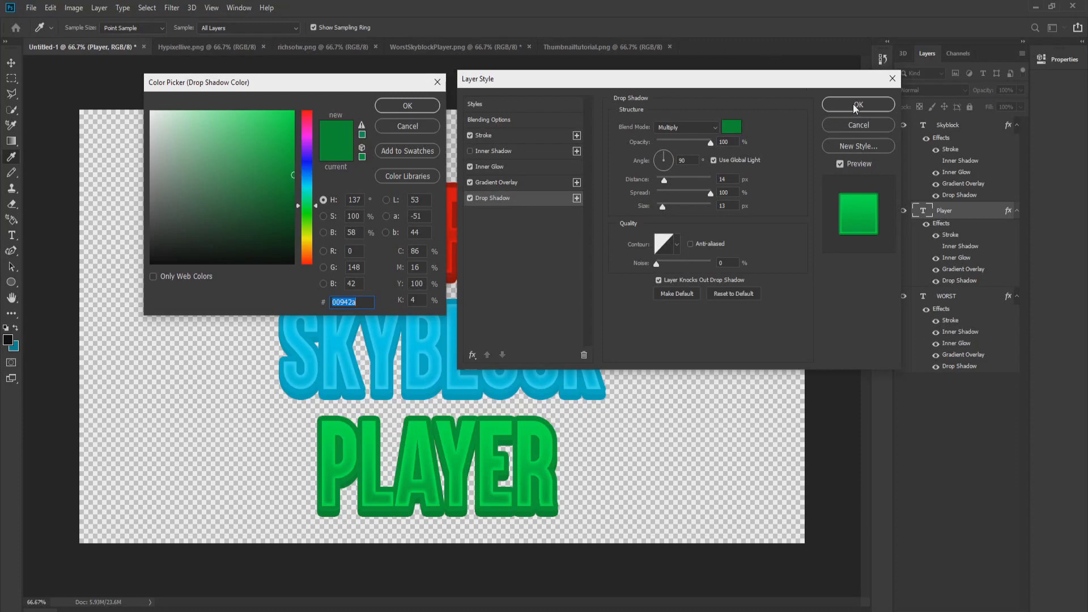
click(391, 108)
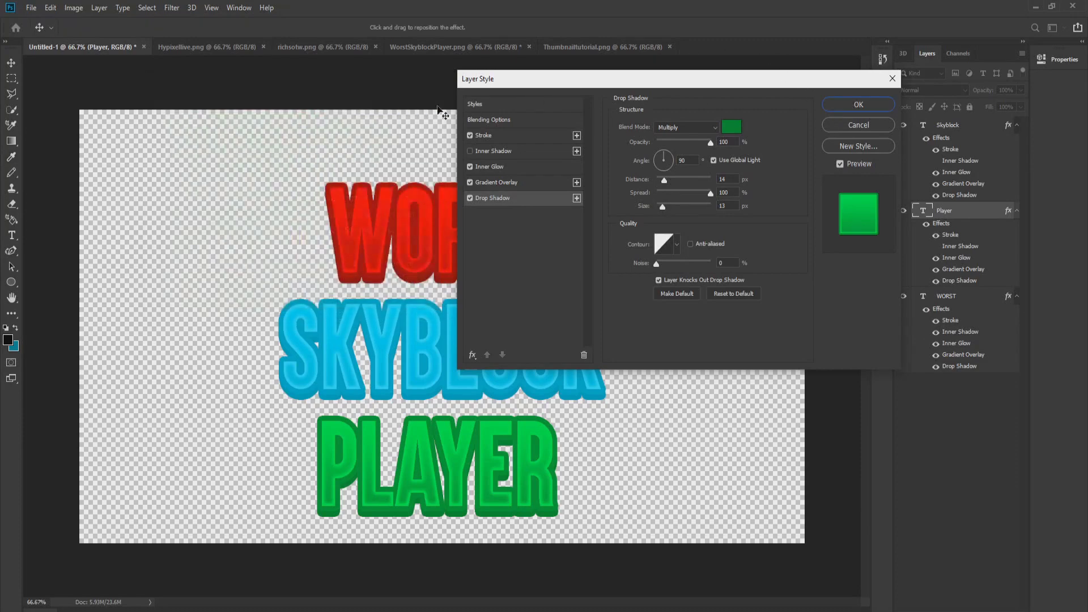
key(Return)
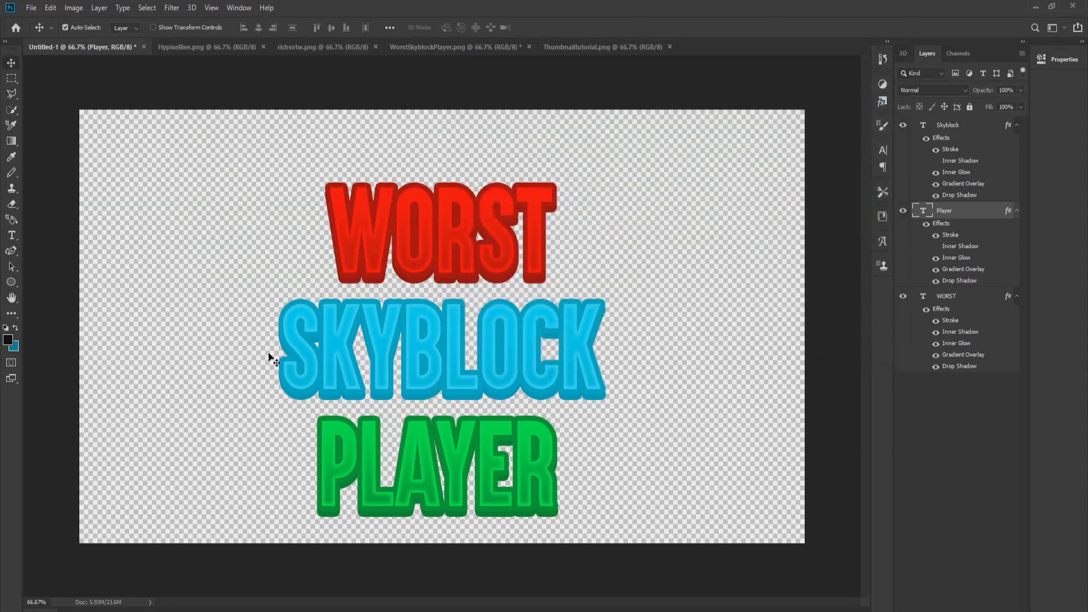
Warp the WORST text with the horizontal Arc style at a bend of +11% and commit the text edit.
click(439, 247)
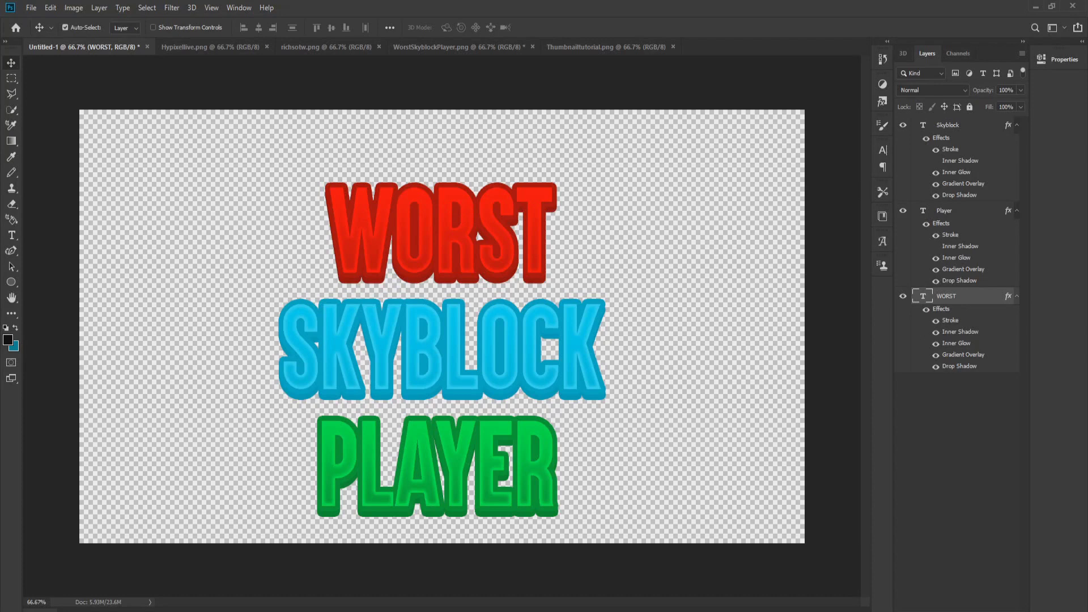
click(11, 235)
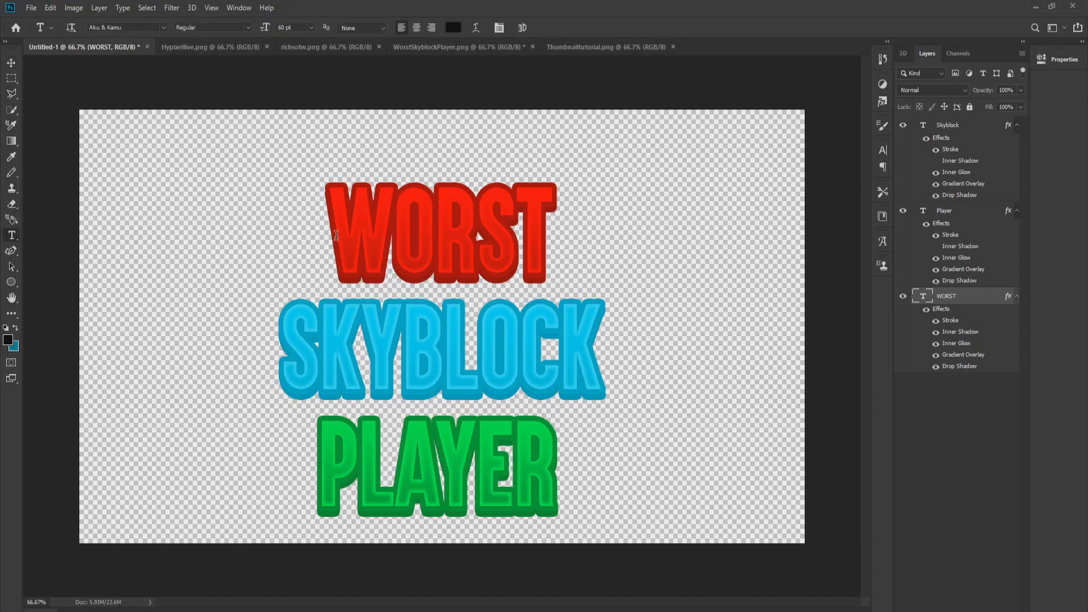
click(435, 204)
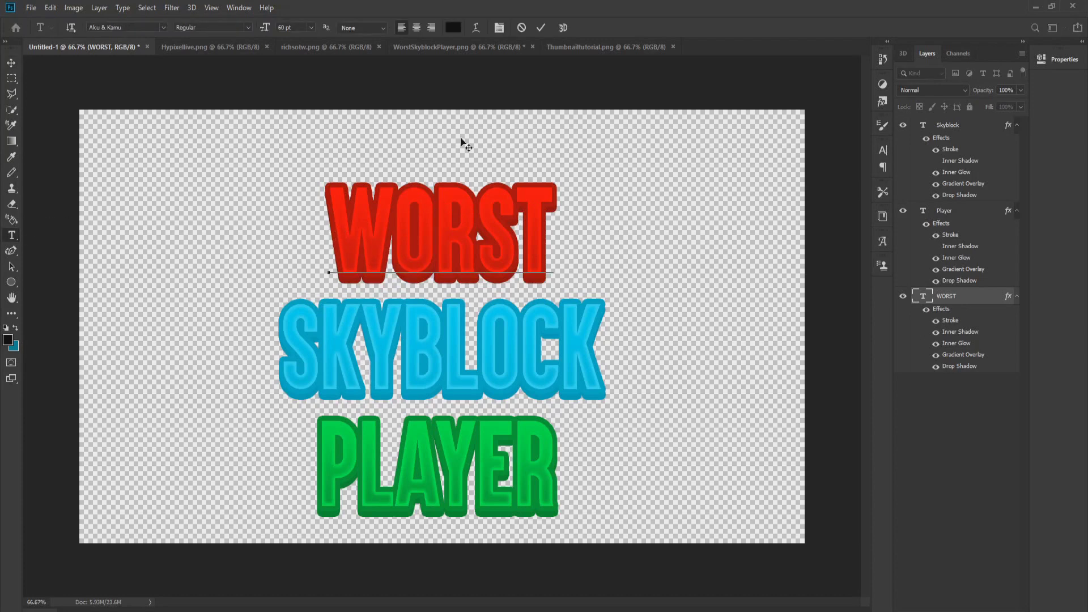
click(478, 28)
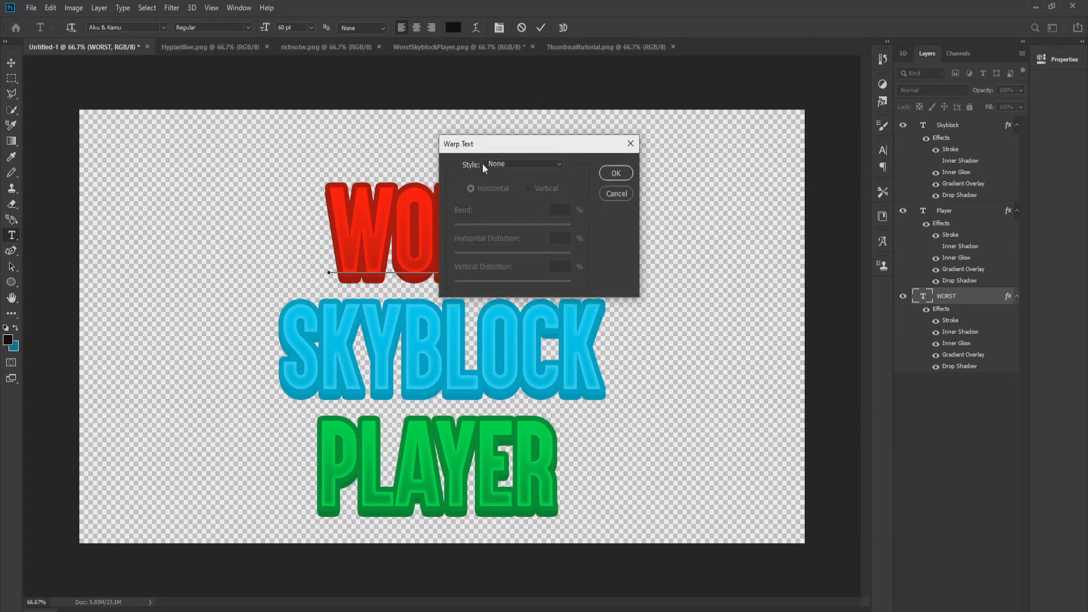
click(497, 164)
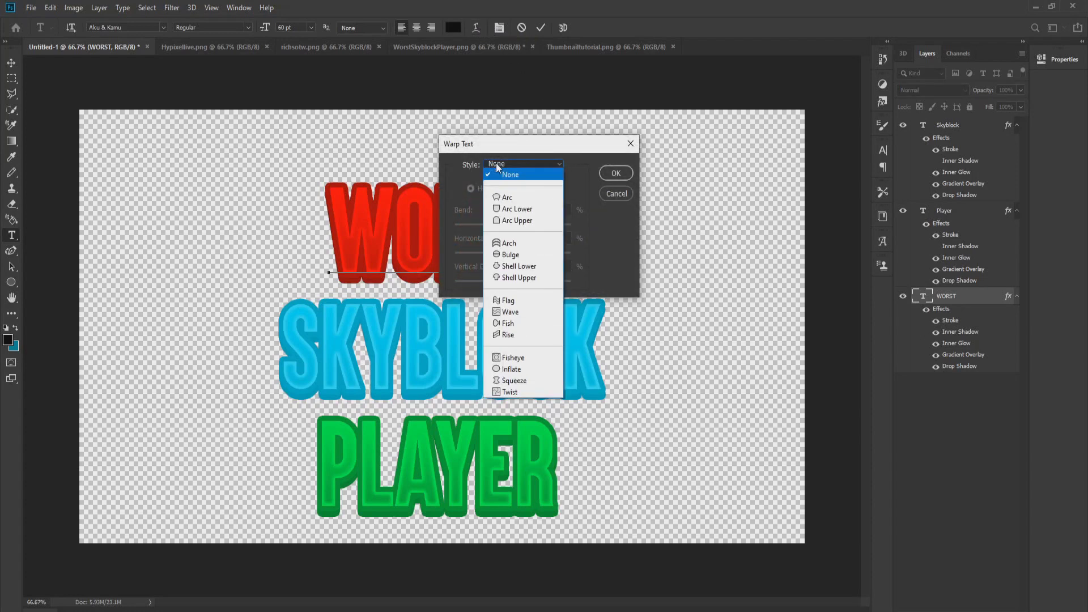
click(504, 198)
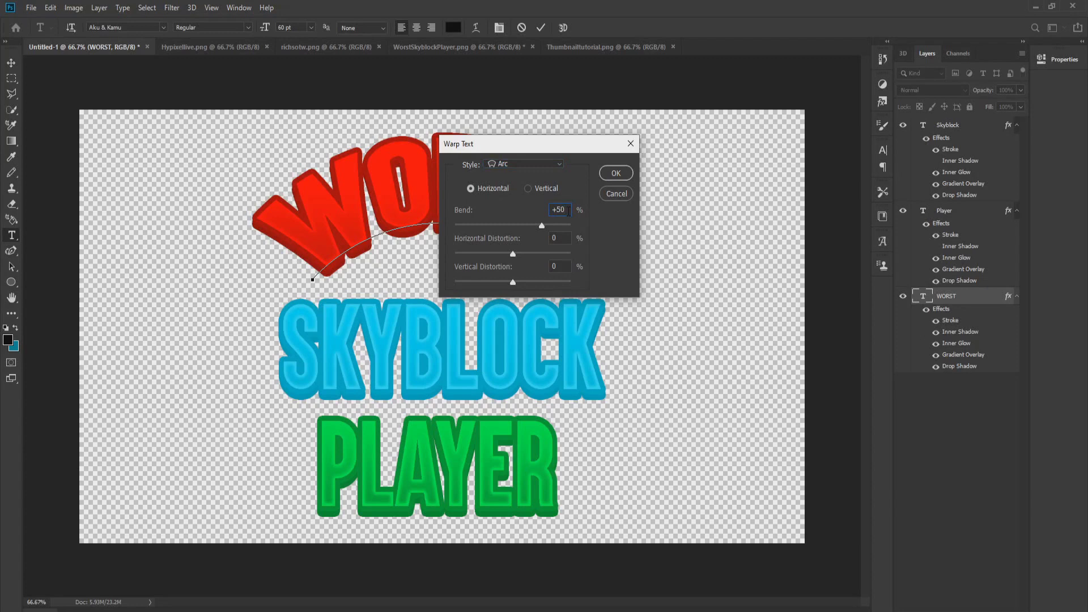
key(BackSpace)
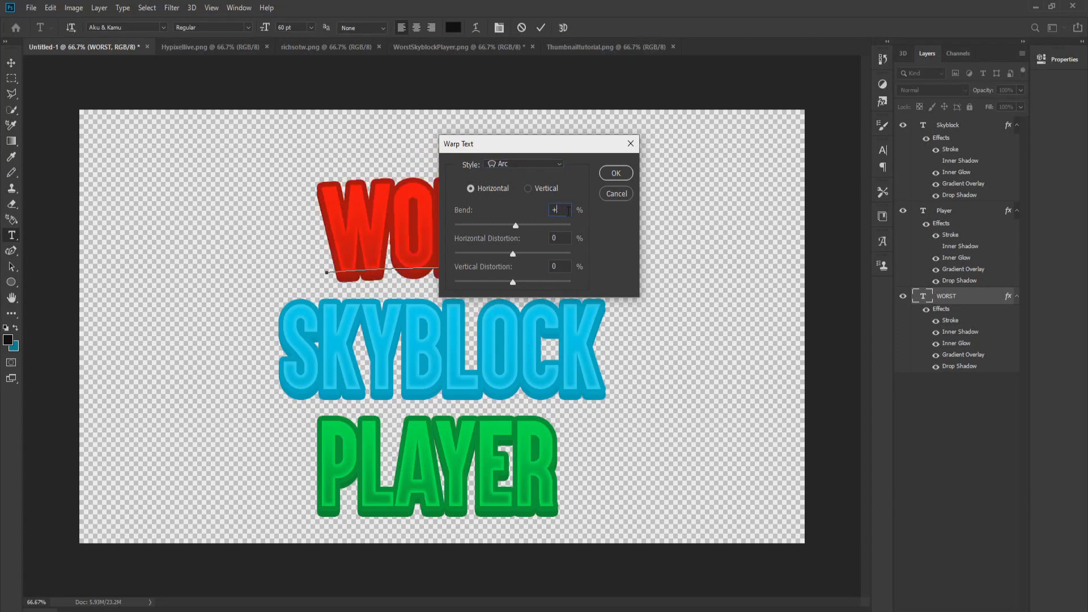
text(11)
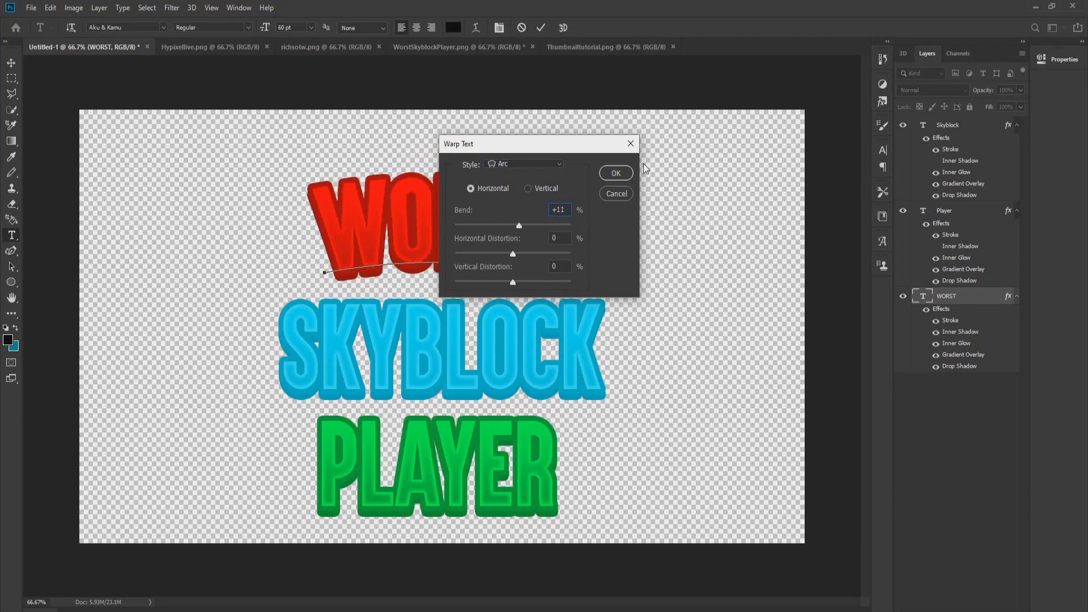
click(623, 174)
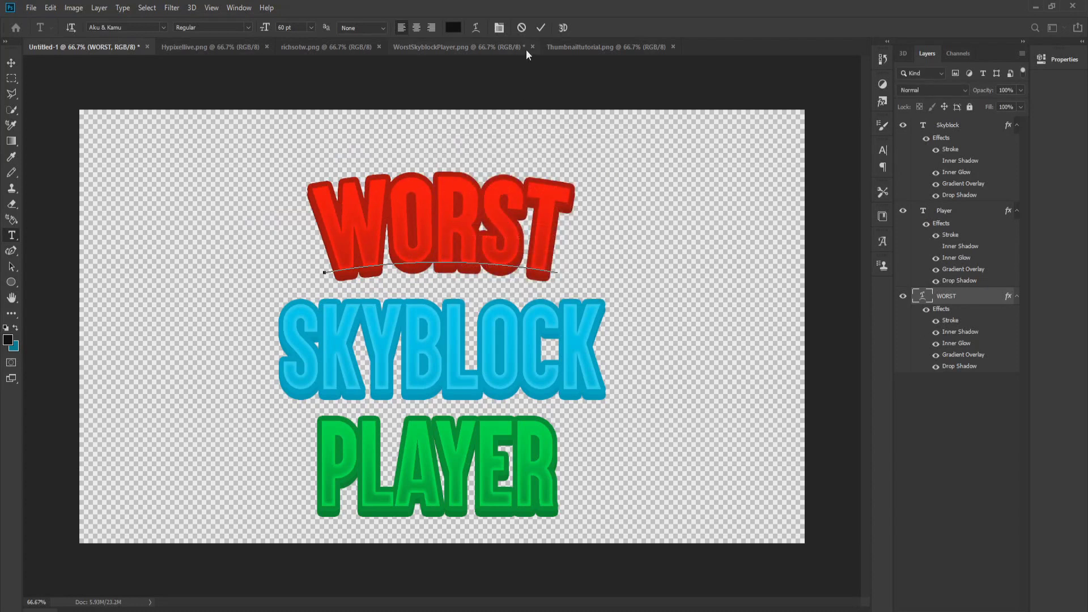
click(539, 28)
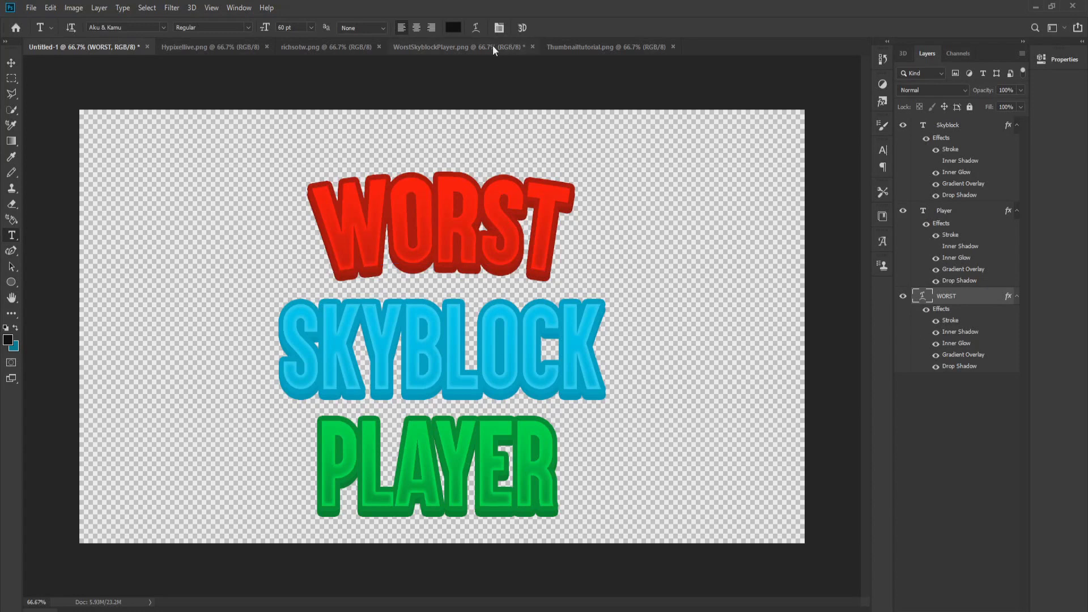
Compare with the finished WorstSkyblockPlayer.png example, and warp the SKYBLOCK text with the Arc style at a 10% bend.
click(492, 46)
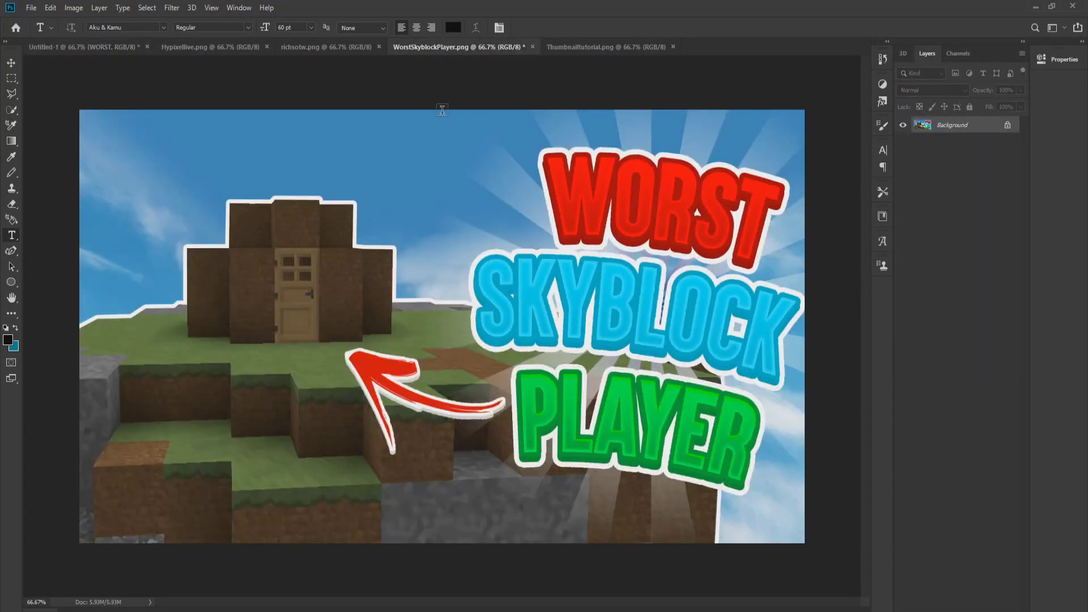
click(104, 50)
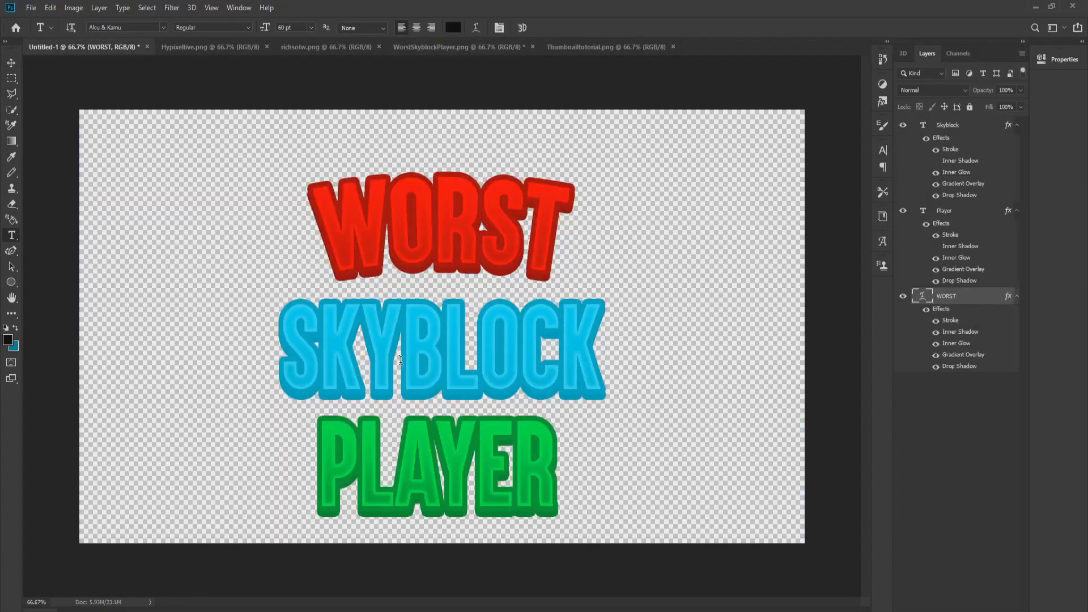
click(401, 360)
click(472, 29)
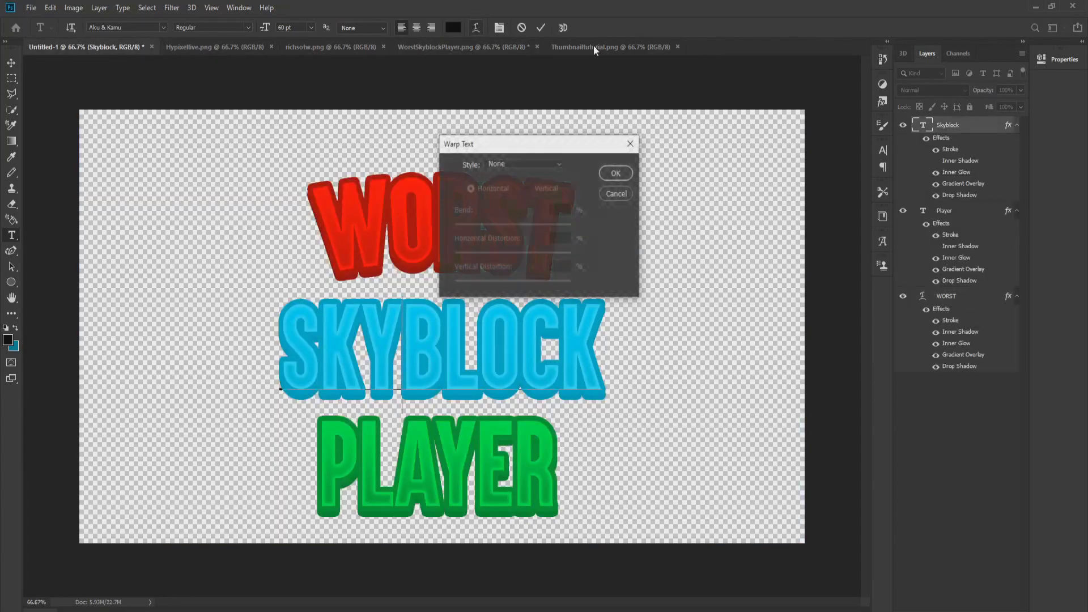
click(511, 165)
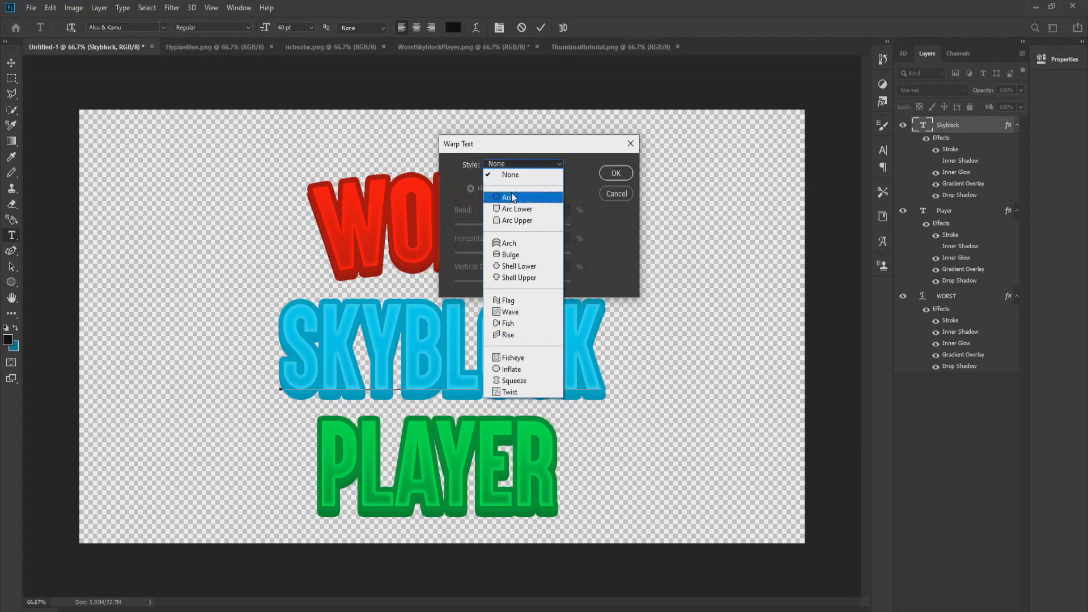
click(511, 192)
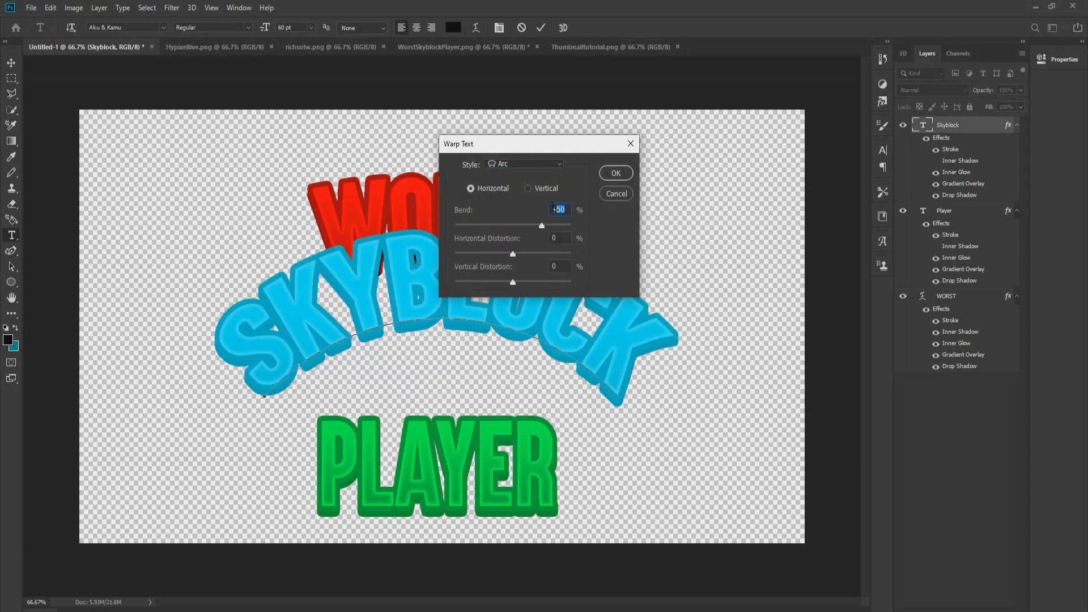
text(10)
click(616, 173)
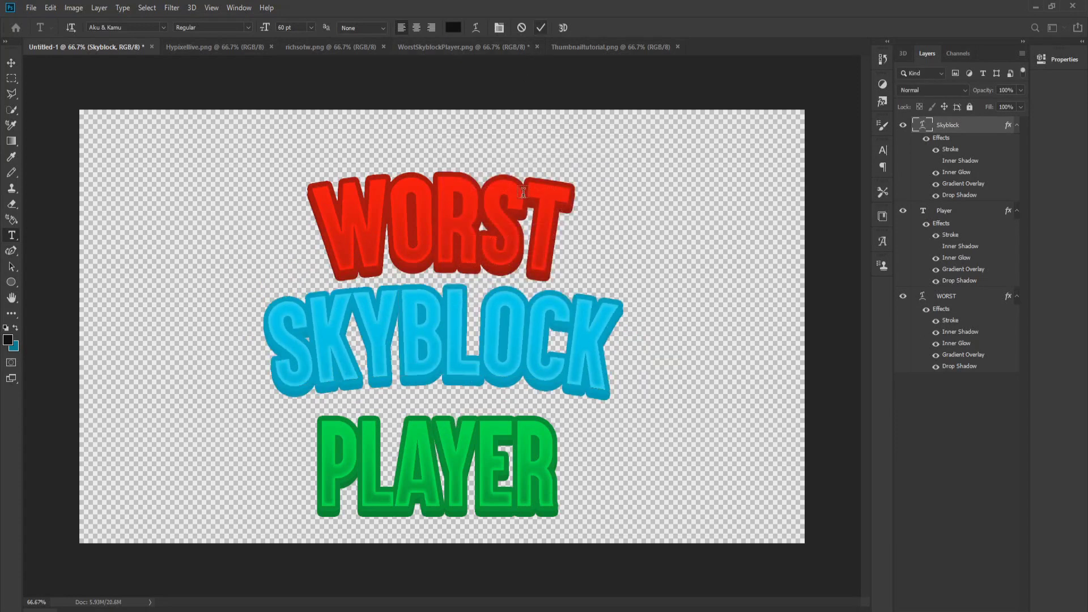
Warp the PLAYER text with the horizontal Arc style at a bend of +11% and commit the text edit.
click(475, 465)
click(478, 29)
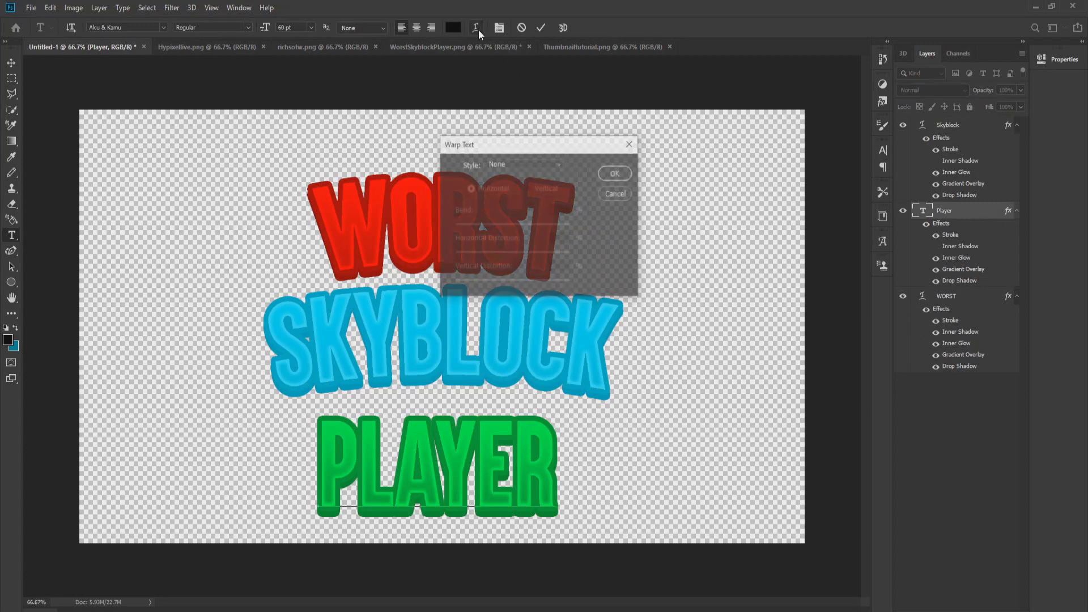
click(509, 163)
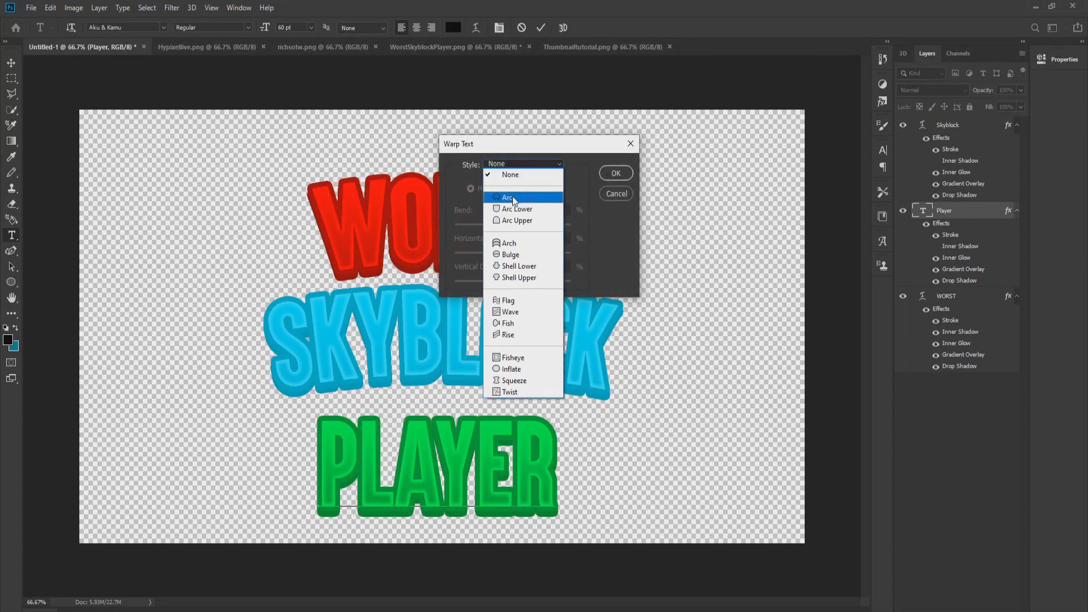
click(513, 197)
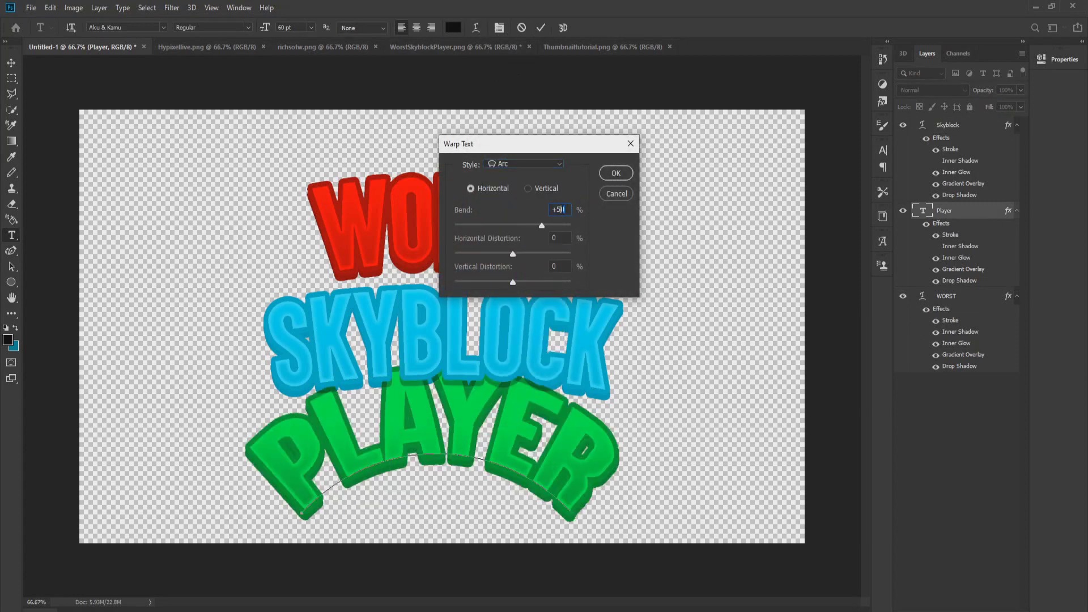
text(11)
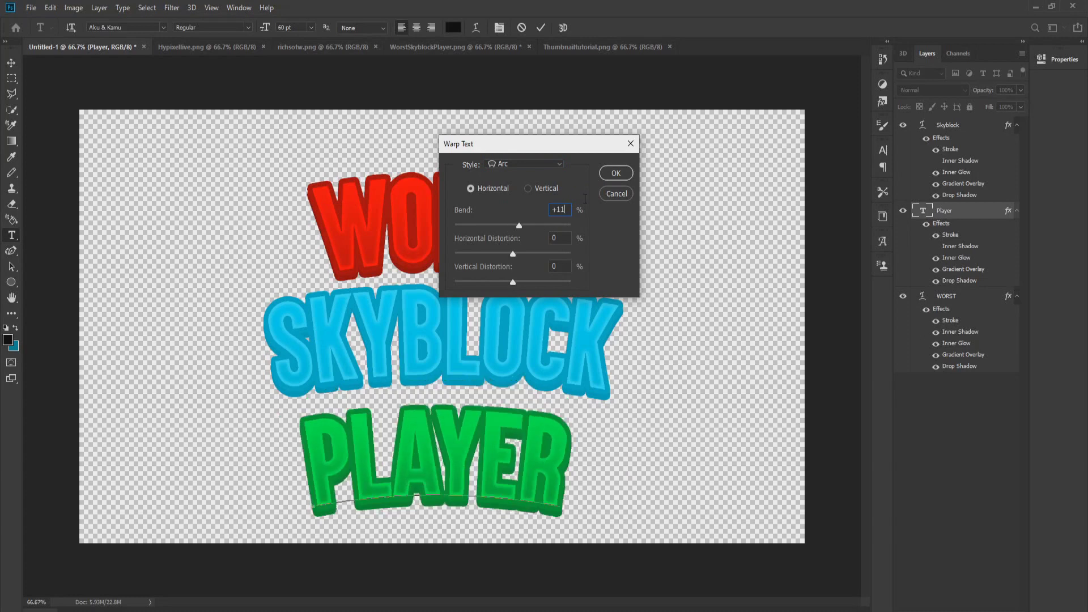
click(614, 172)
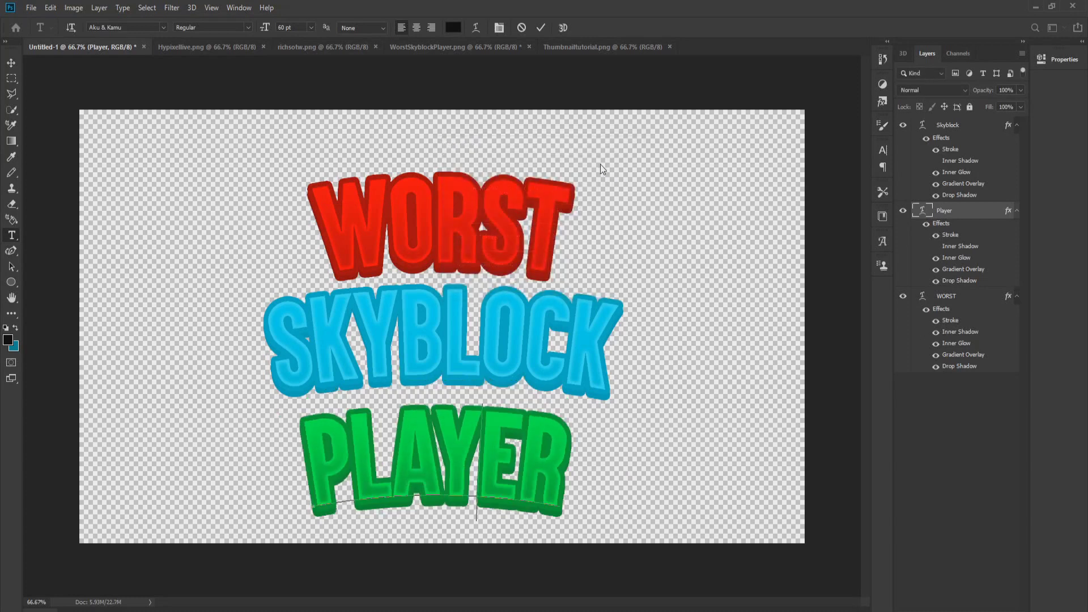
click(541, 28)
Add a text layer reading "BixMC" above the house in the WorstSkyblockPlayer.png document.
click(468, 50)
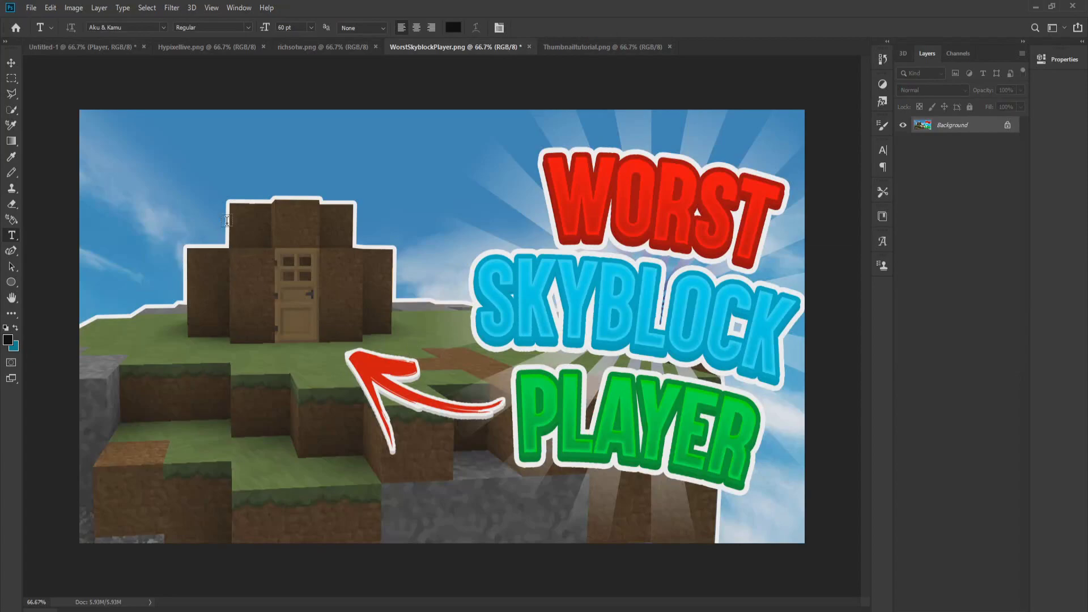
click(189, 238)
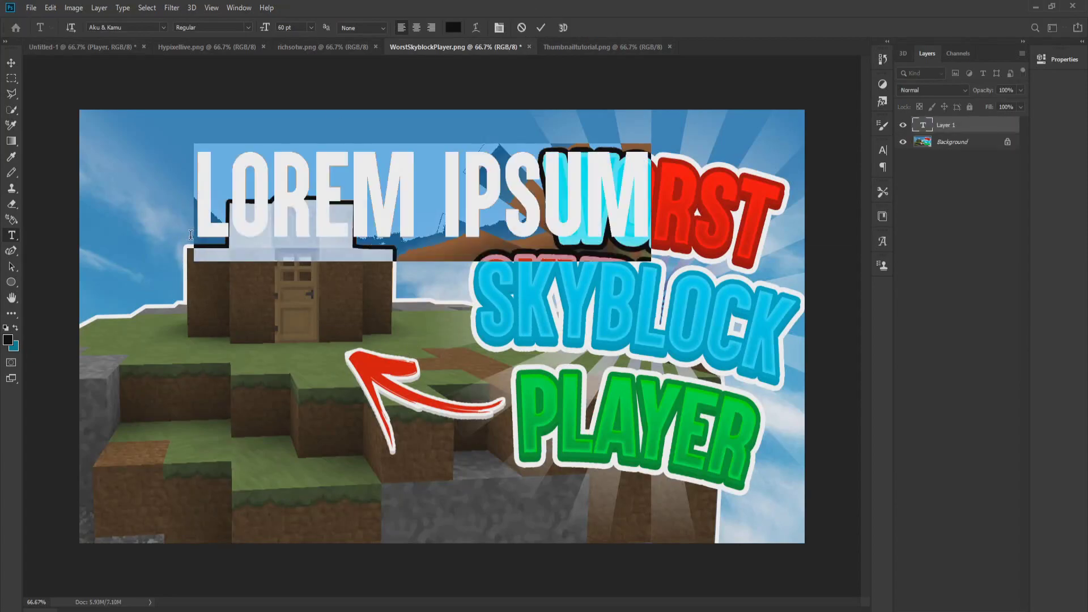
key(BackSpace)
text(B)
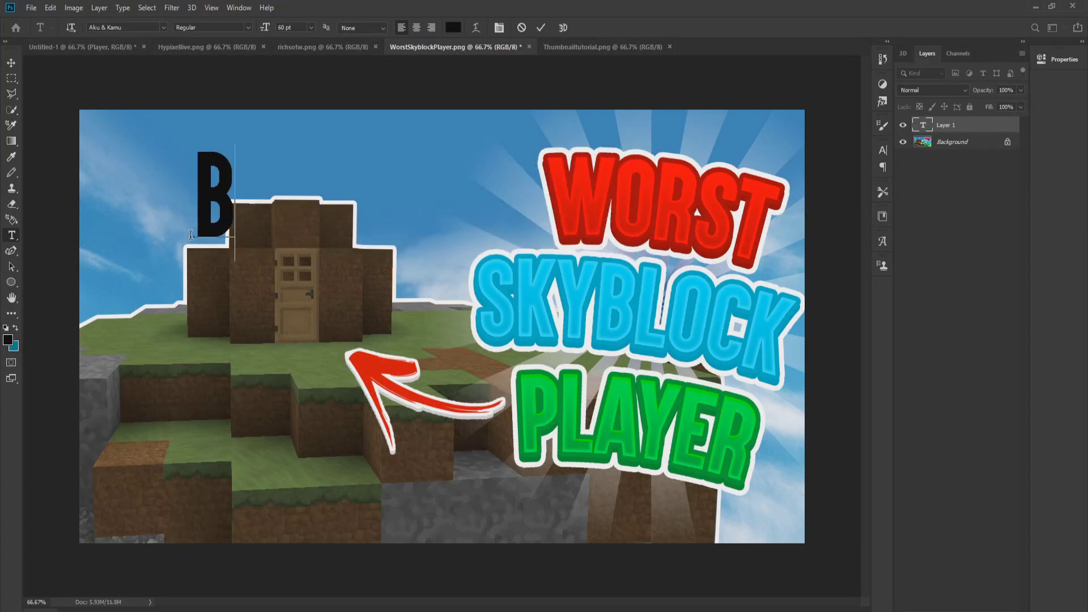
text(IXMC)
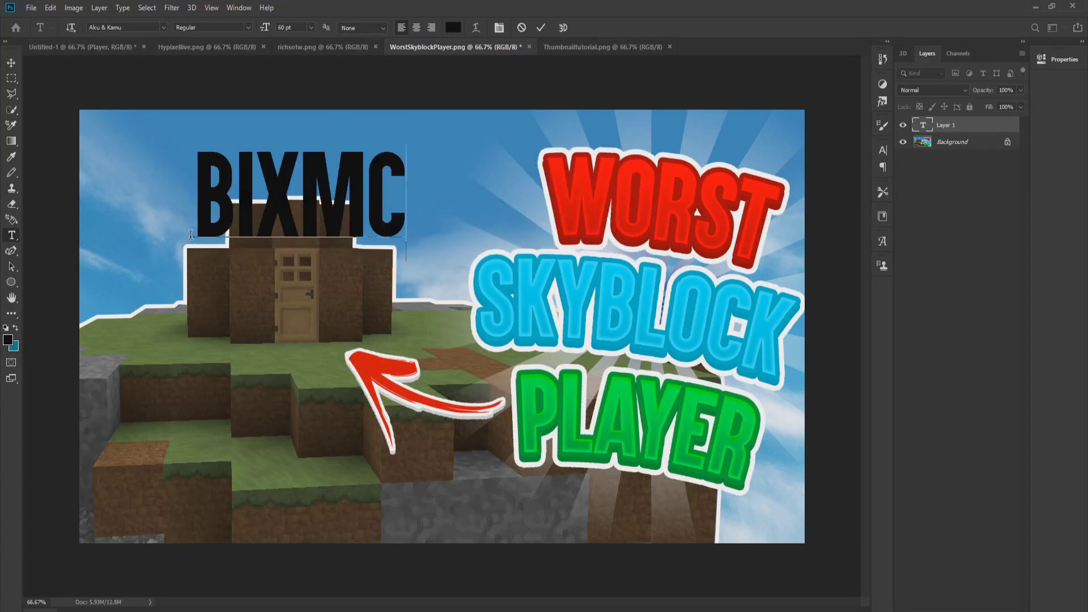
click(540, 28)
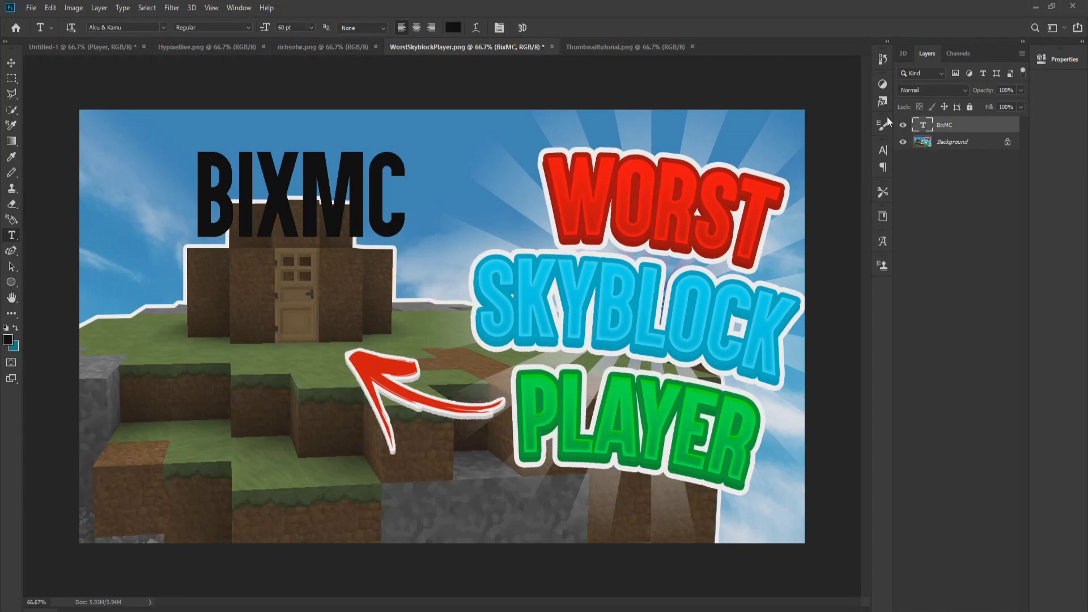
Apply the dark green saved style to the BixMC text layer and return to the Untitled-1 document.
click(885, 98)
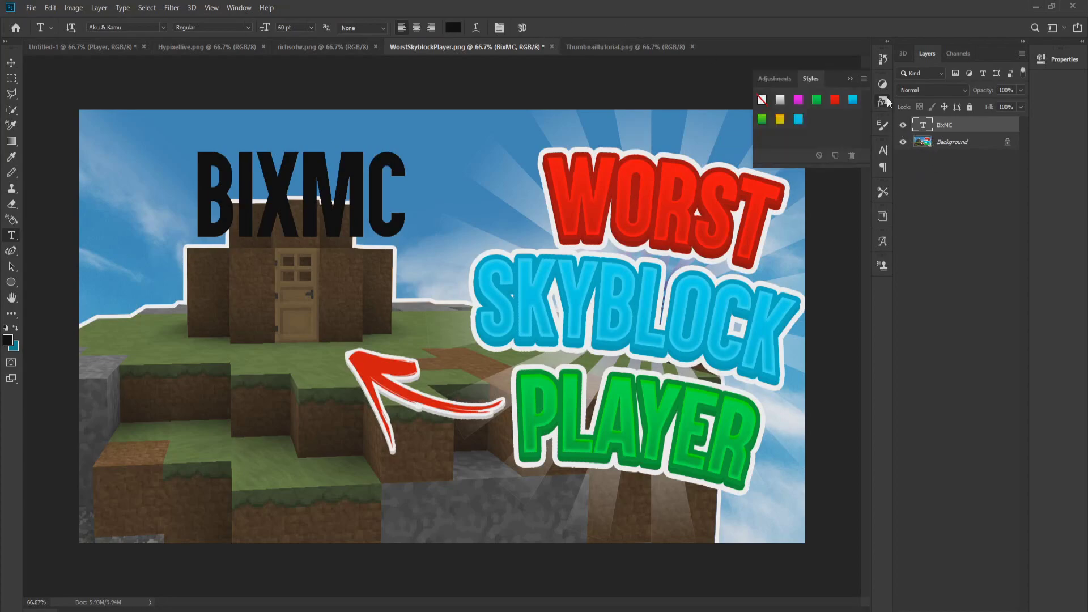
click(816, 100)
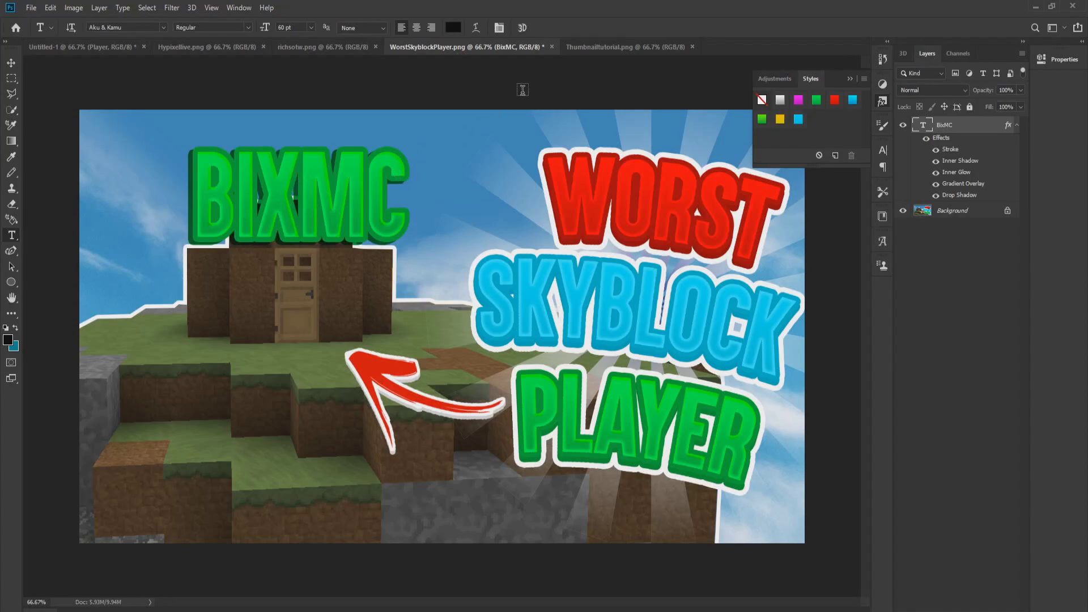
click(87, 51)
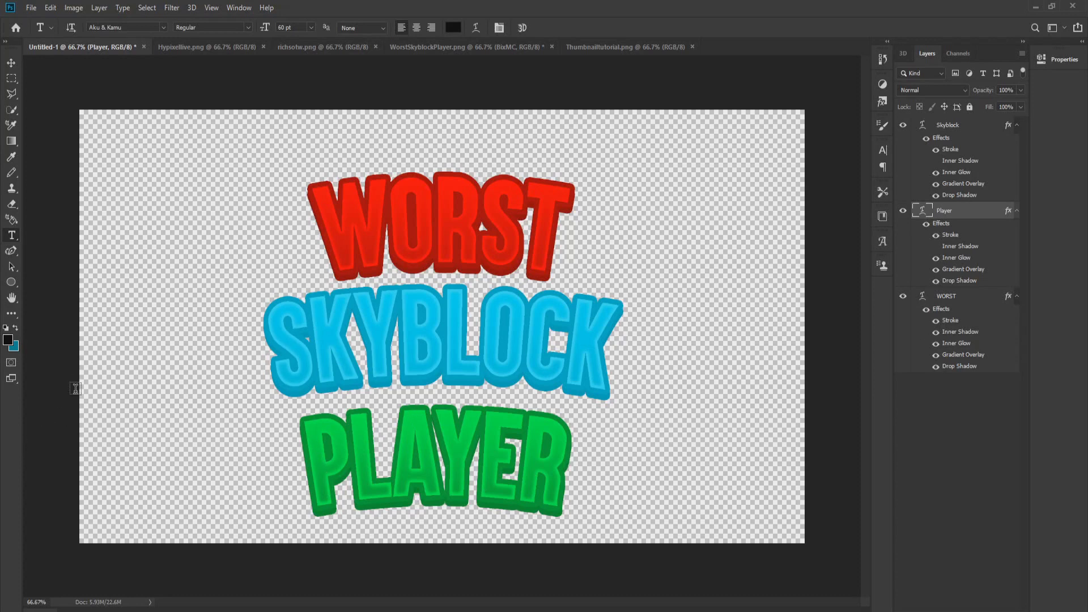
Delete the BixMC text layer from WorstSkyblockPlayer.png and create a new blank transparent document.
click(601, 51)
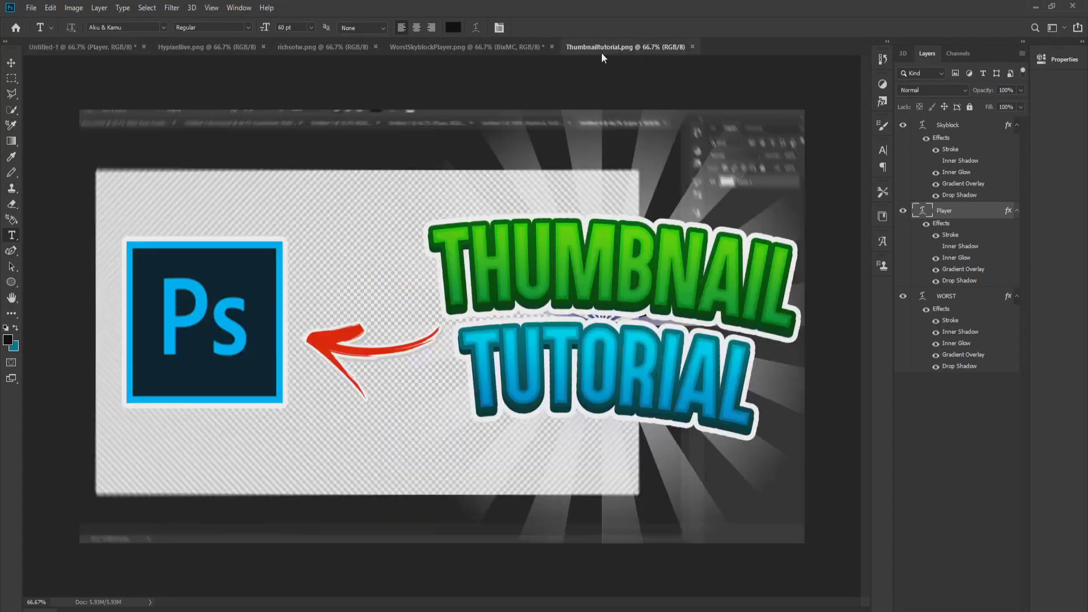
click(456, 46)
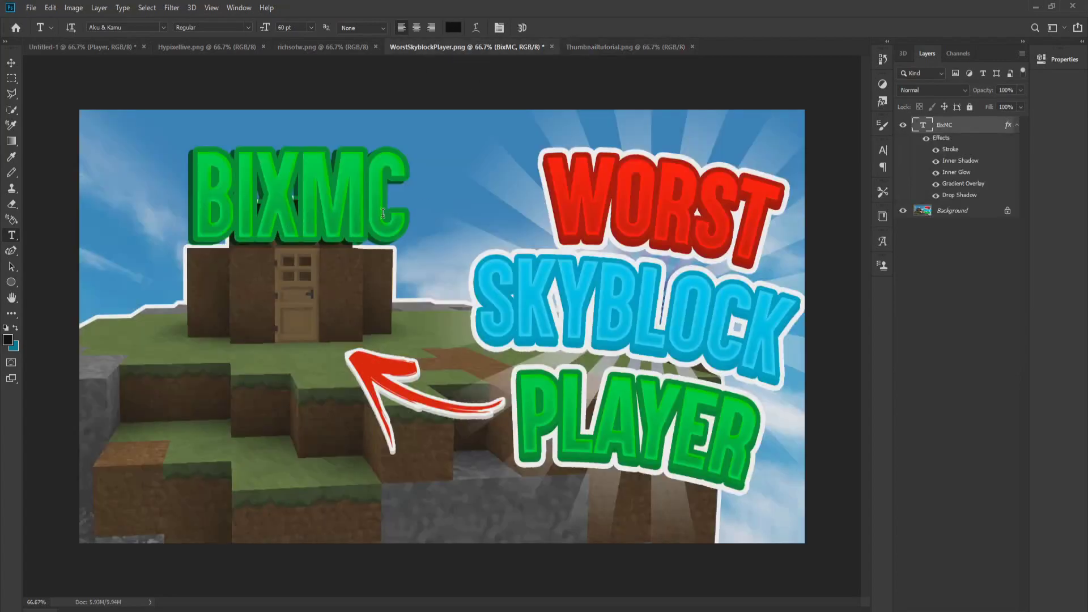
key(Delete)
click(482, 234)
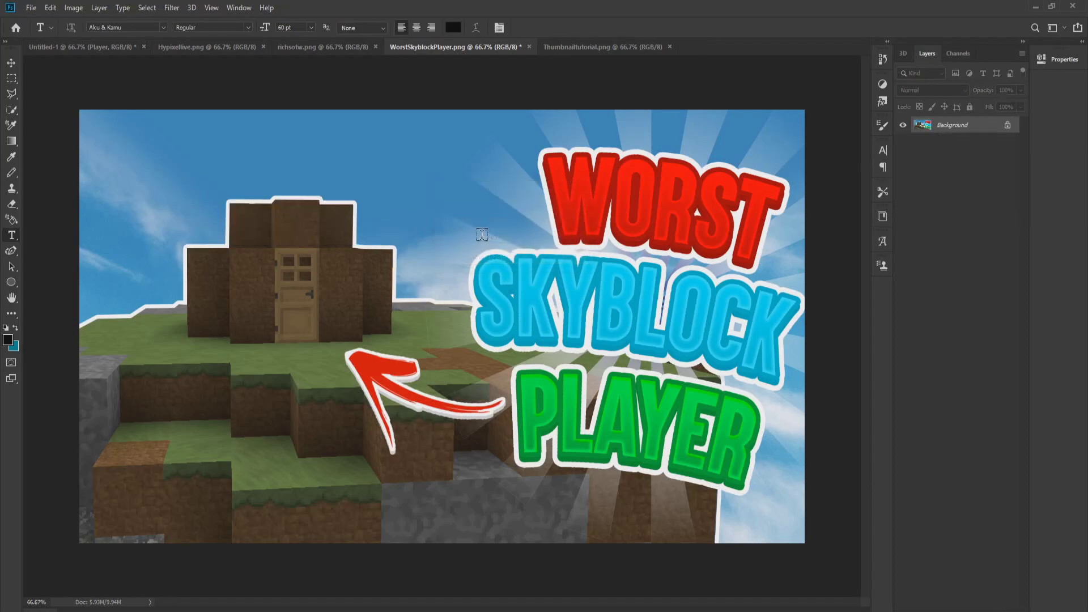
click(46, 9)
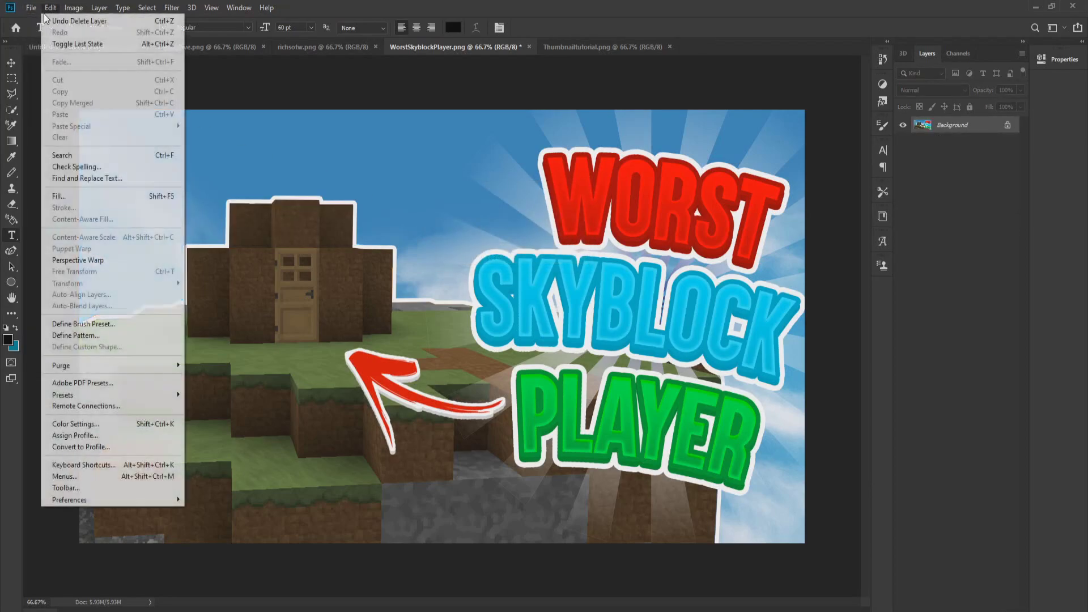
click(37, 21)
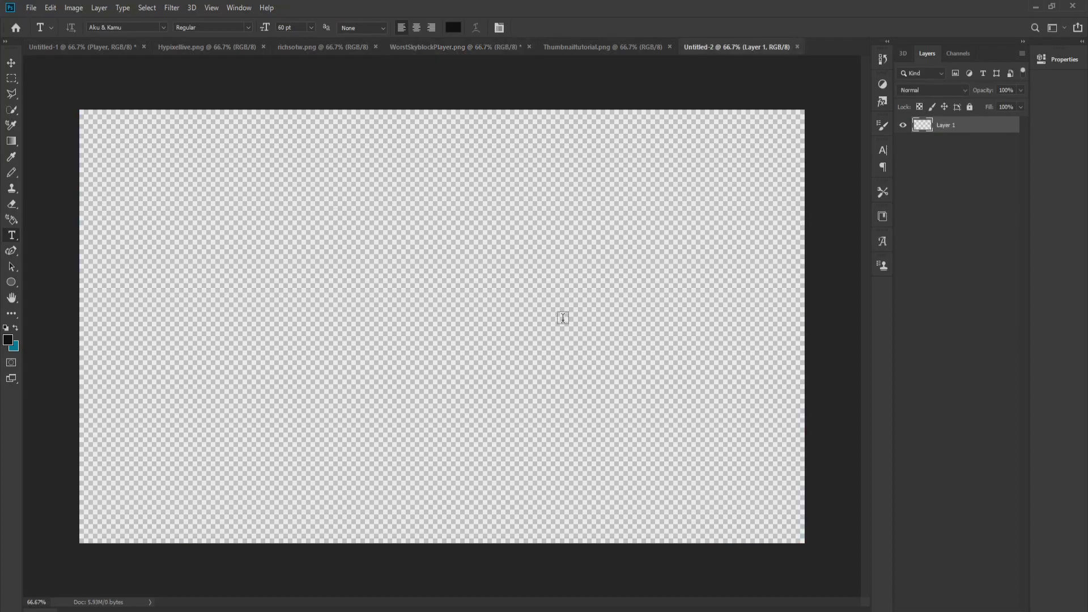
Save the Untitled-1 text artwork as a PNG named "tuti" in Pictures, using the smallest file size option.
click(55, 45)
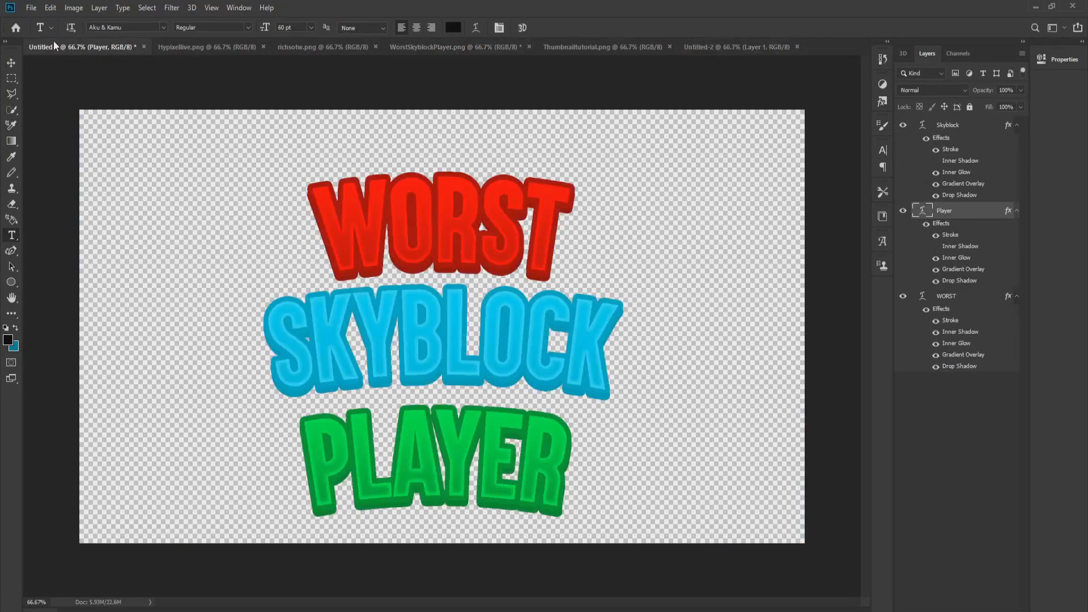
click(31, 8)
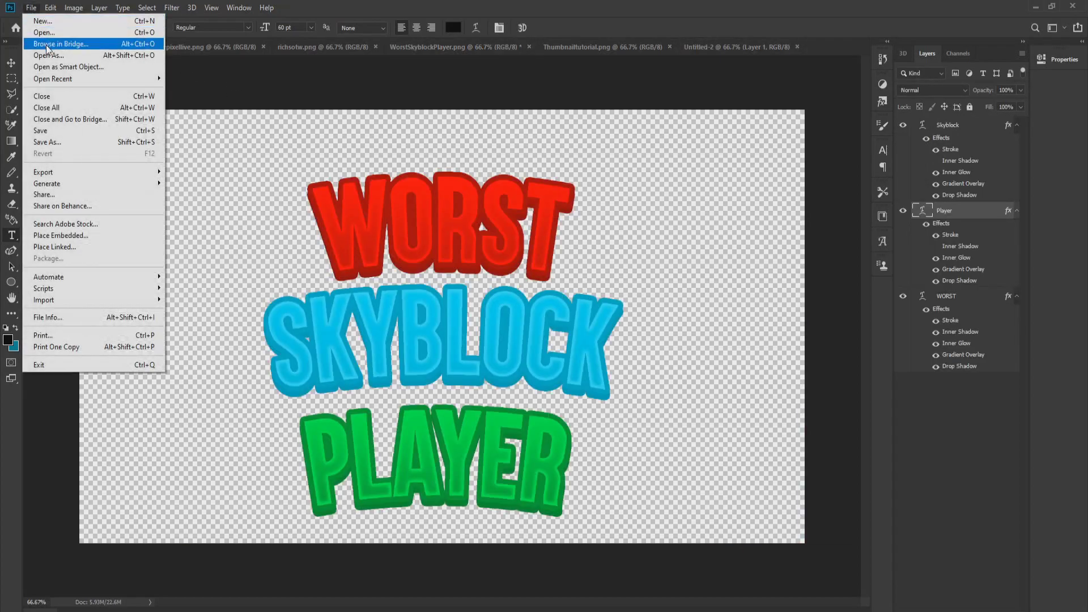
click(62, 142)
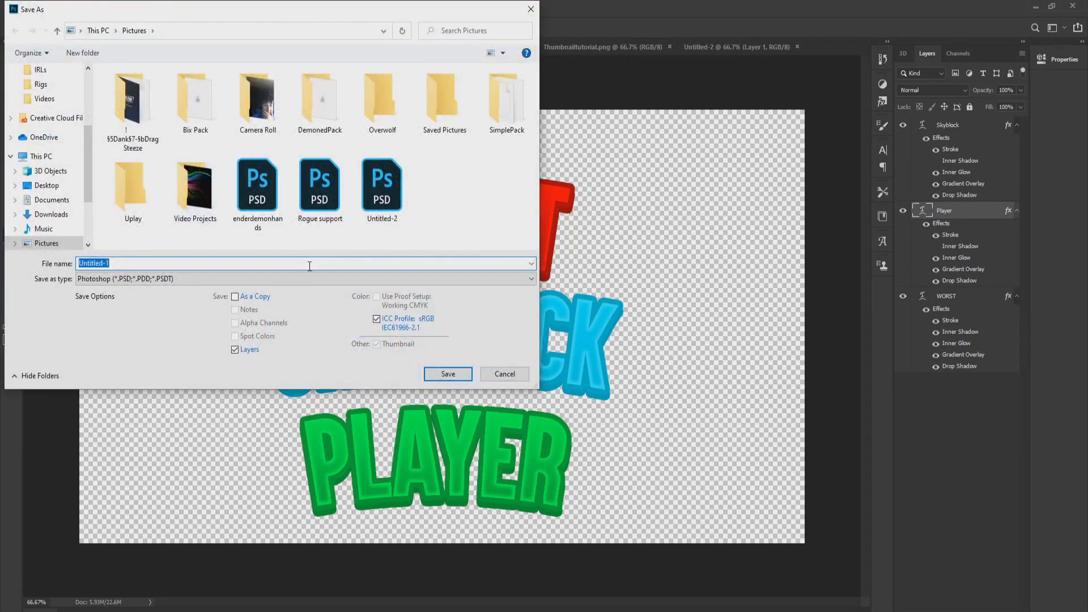
click(260, 279)
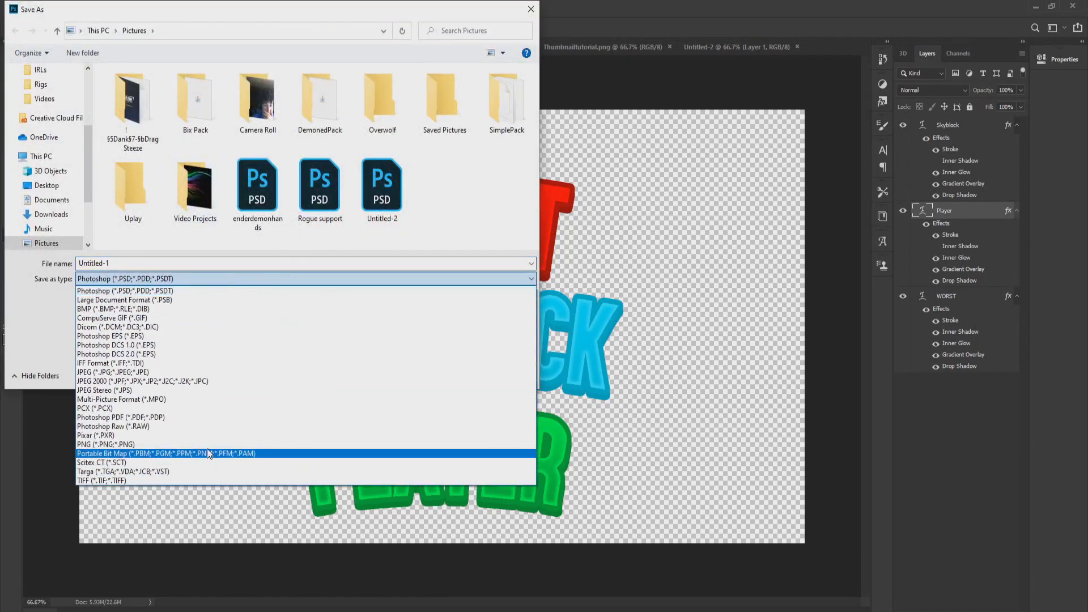
click(204, 443)
click(172, 264)
key(BackSpace)
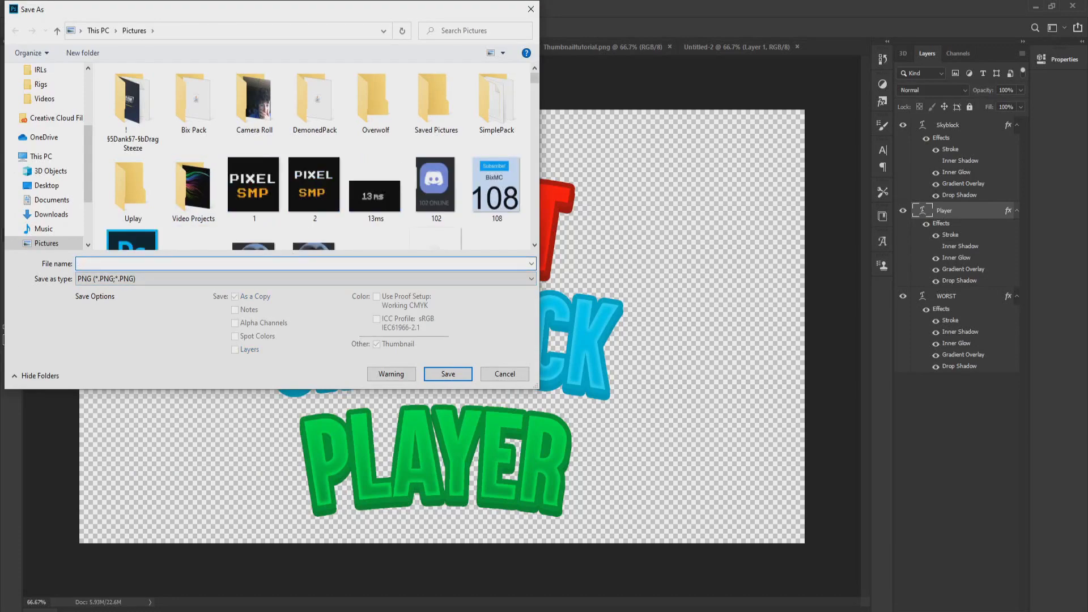
text(tut)
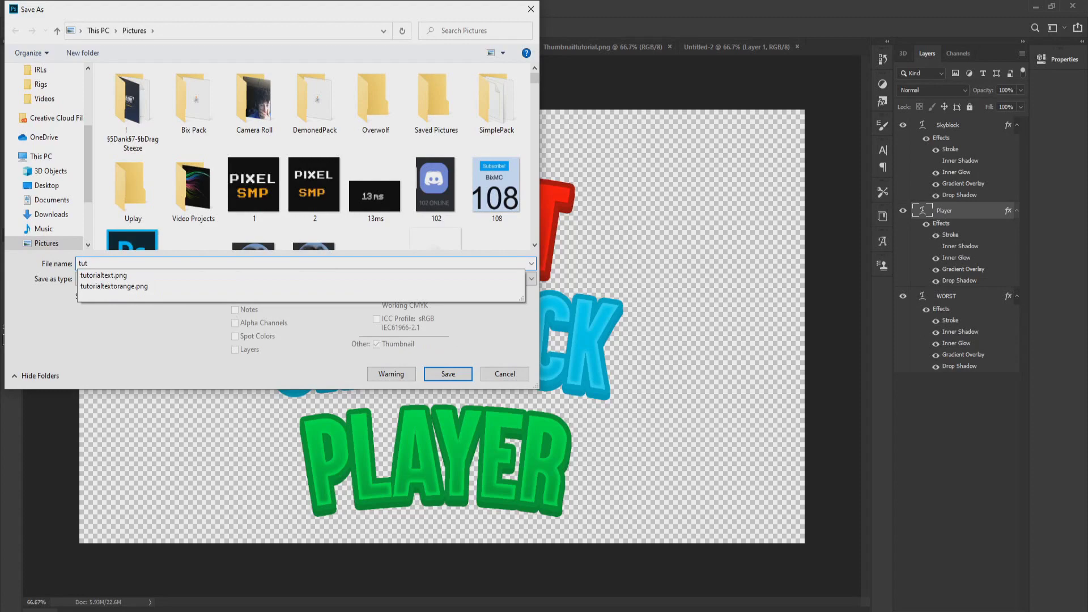
text(i)
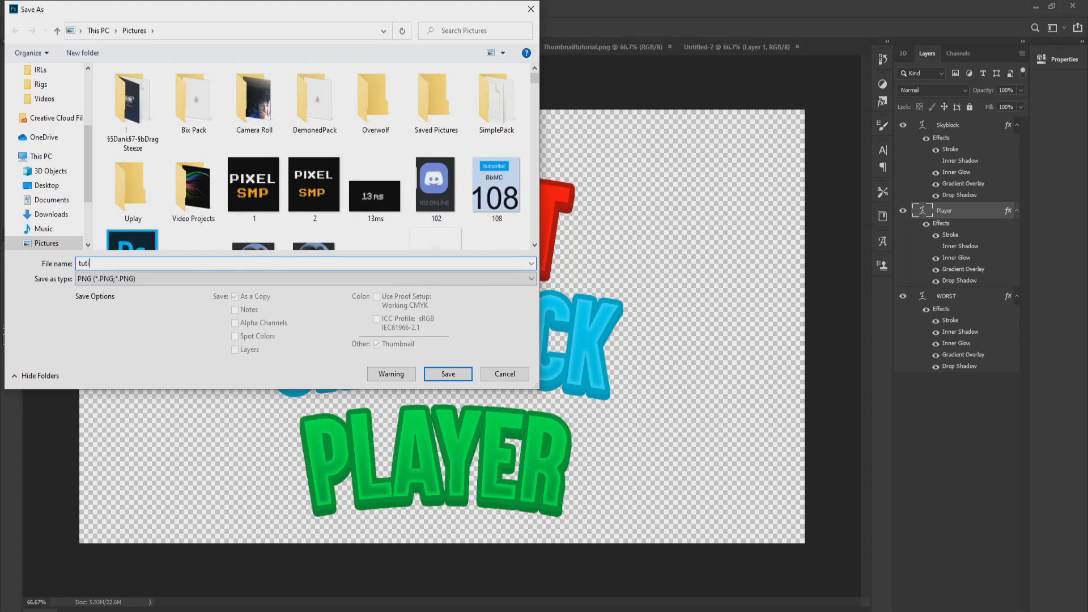
click(445, 377)
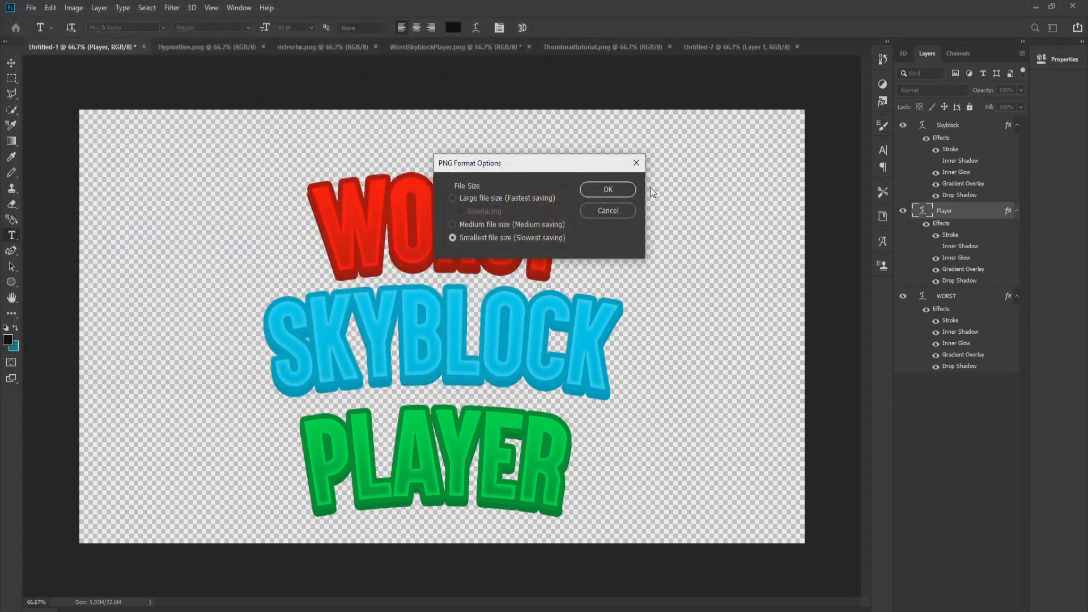
click(624, 189)
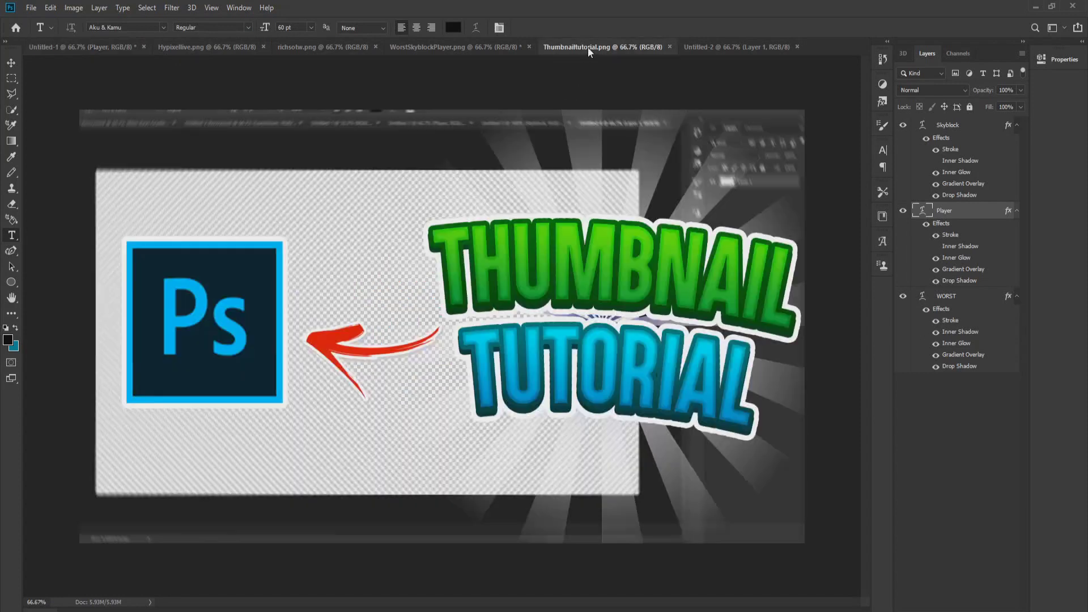
Review the finished Thumbnailtutorial.png example and return to the blank Untitled-2 document.
click(588, 47)
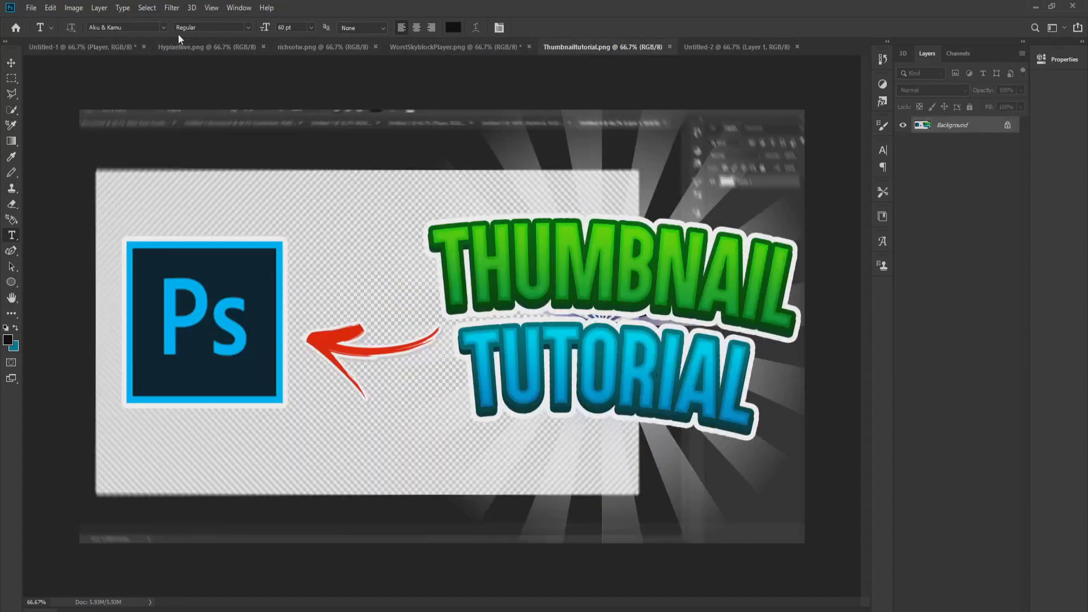
click(723, 49)
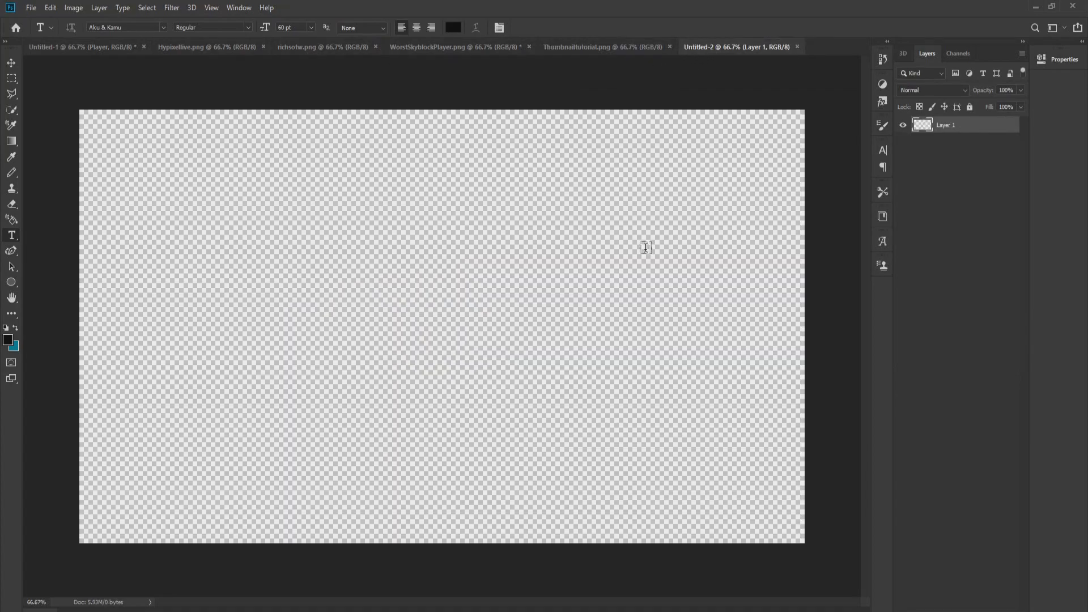
click(33, 6)
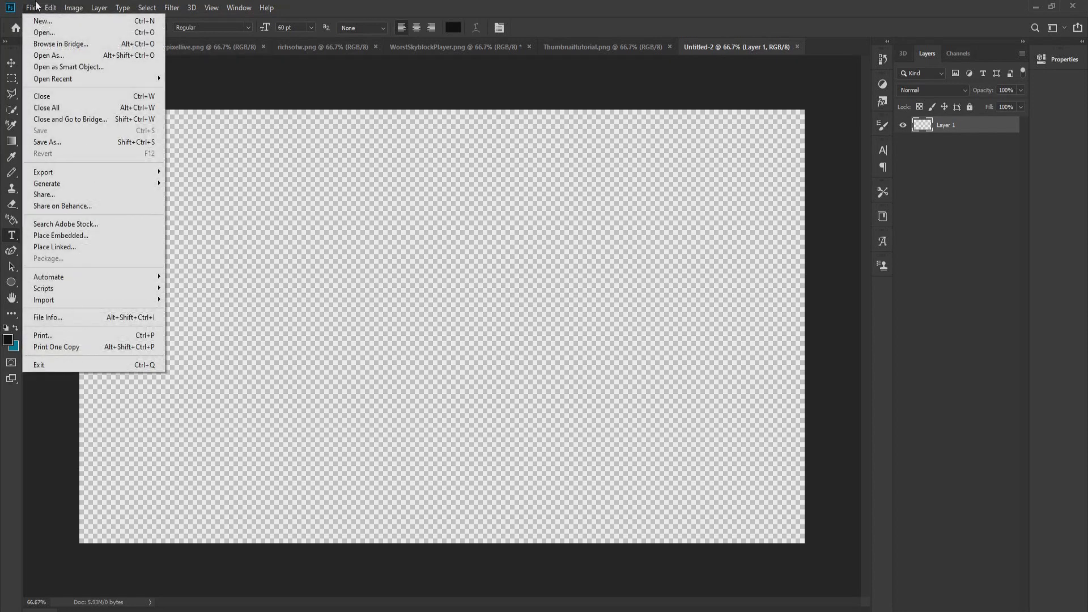
mouse_move(51, 7)
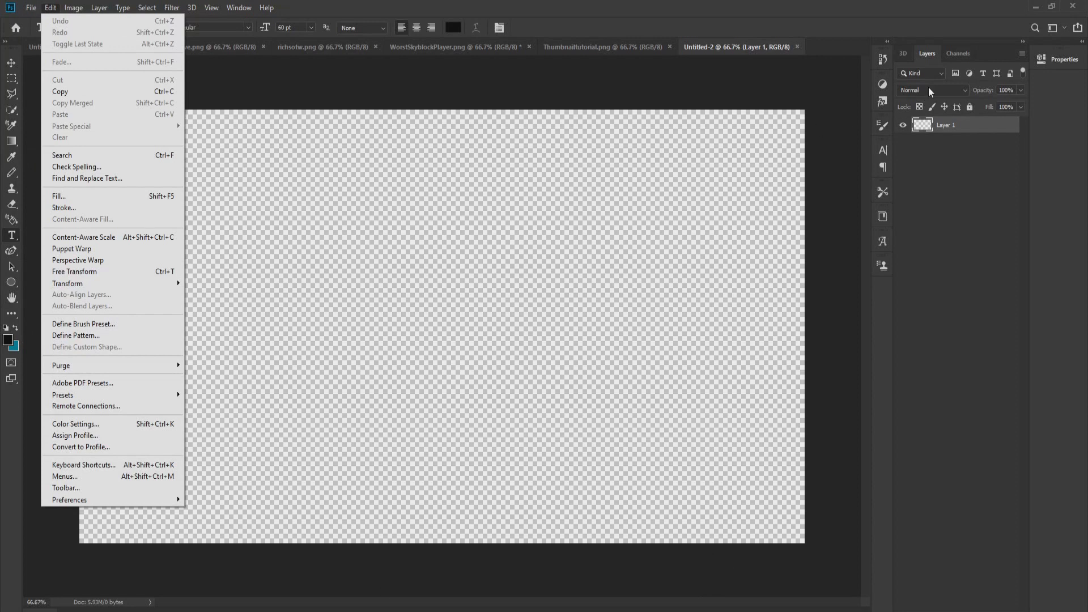
Switch to Minecraft in the Badlion Client, join the Hypixel Network server and dismiss the holiday sale book.
click(1029, 5)
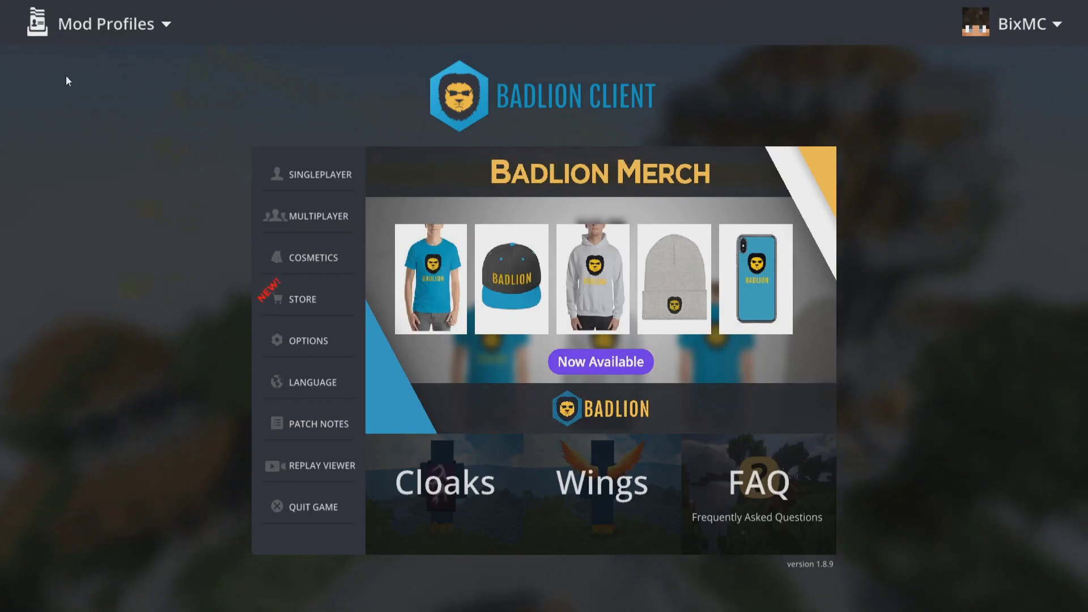
click(317, 214)
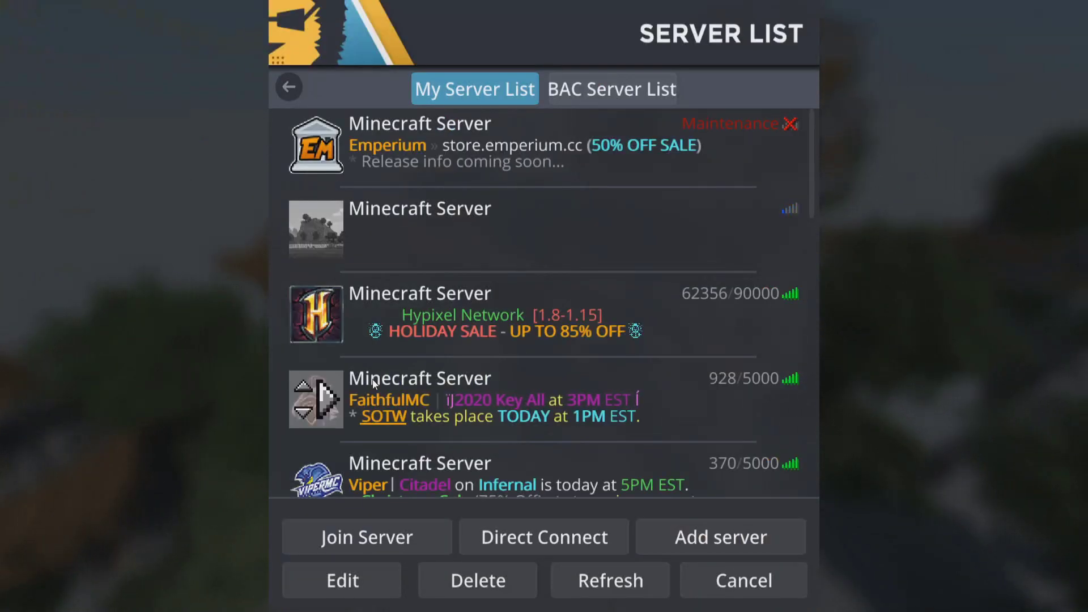
click(324, 316)
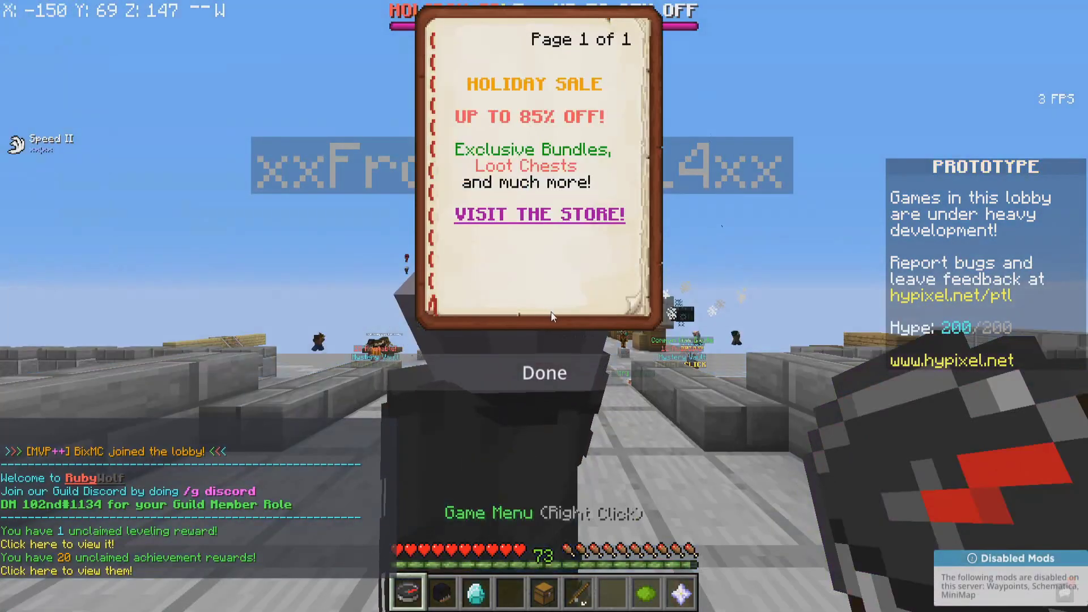
click(596, 378)
Walk to the SkyBlock character in the Prototype lobby and enter SkyBlock.
key(w)
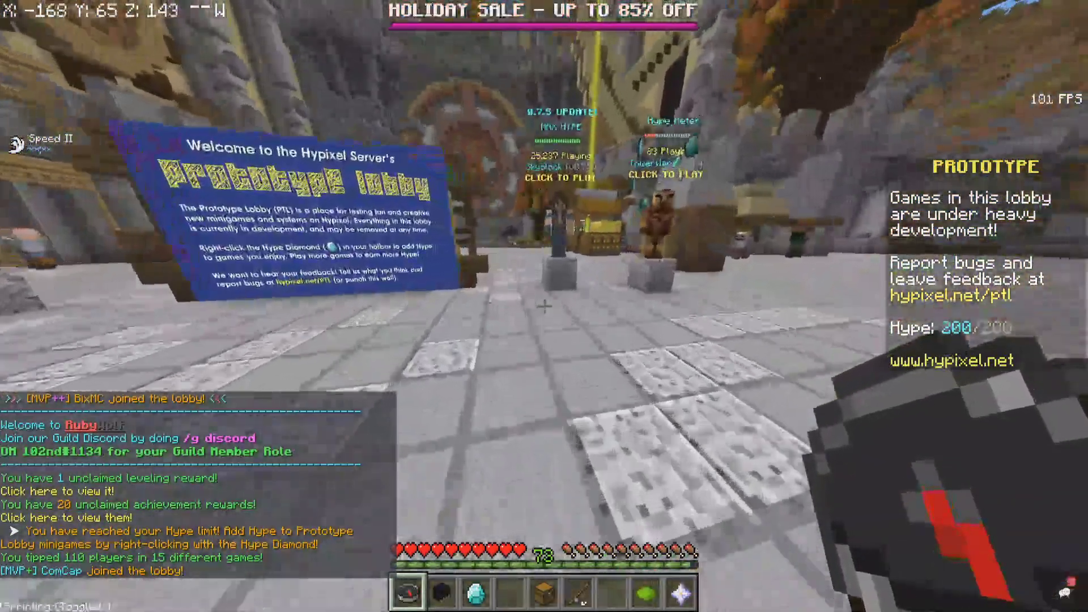
scroll(544, 306, down, 3)
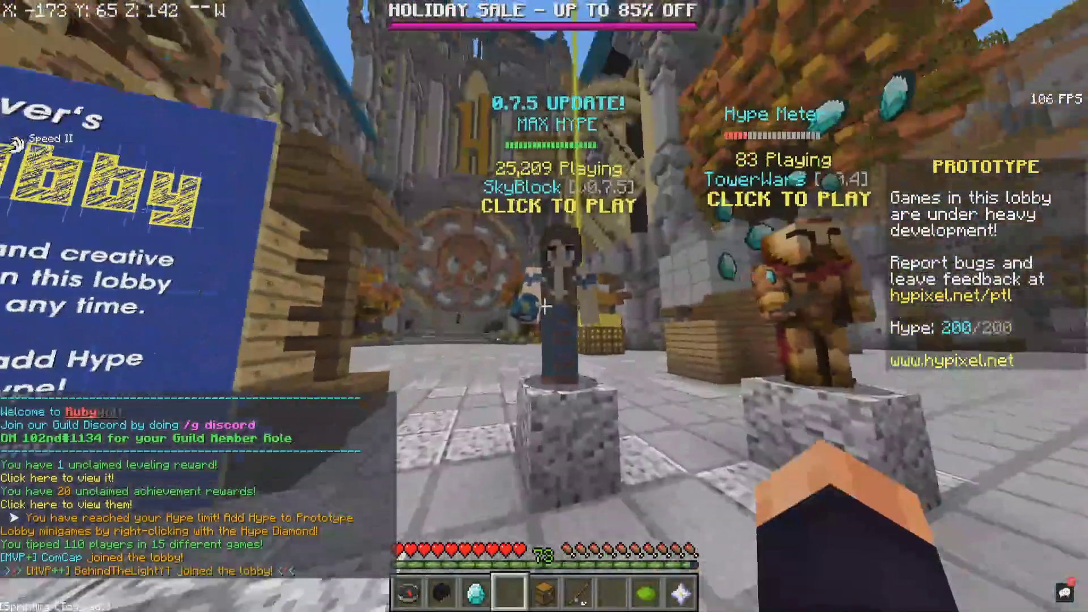
right_click(544, 306)
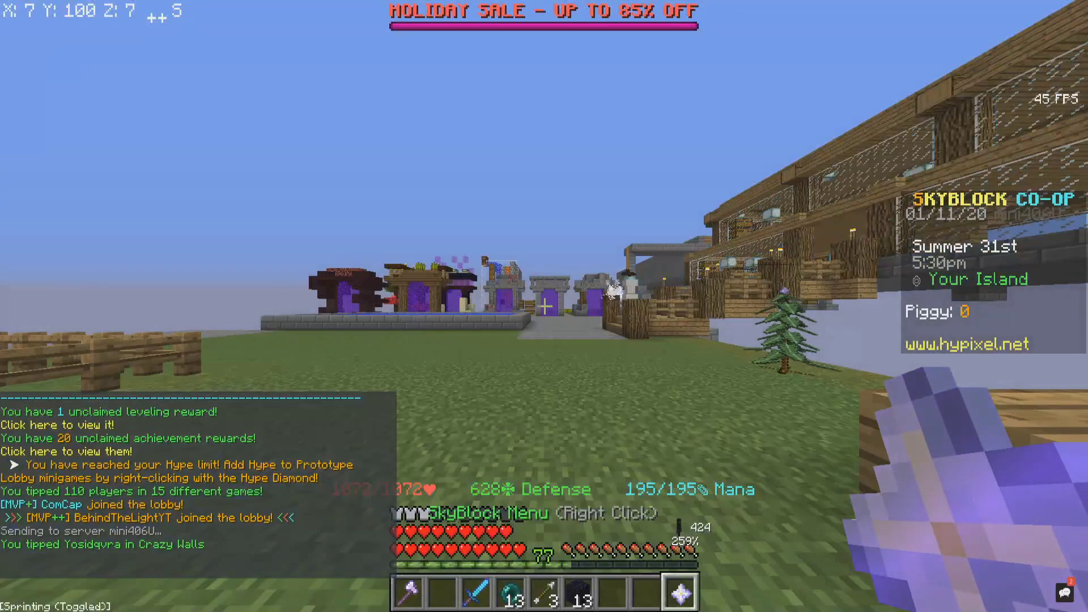
Walk to the edge of the SkyBlock island and face the open sky with an empty hotbar slot selected.
key(w)
key(w)
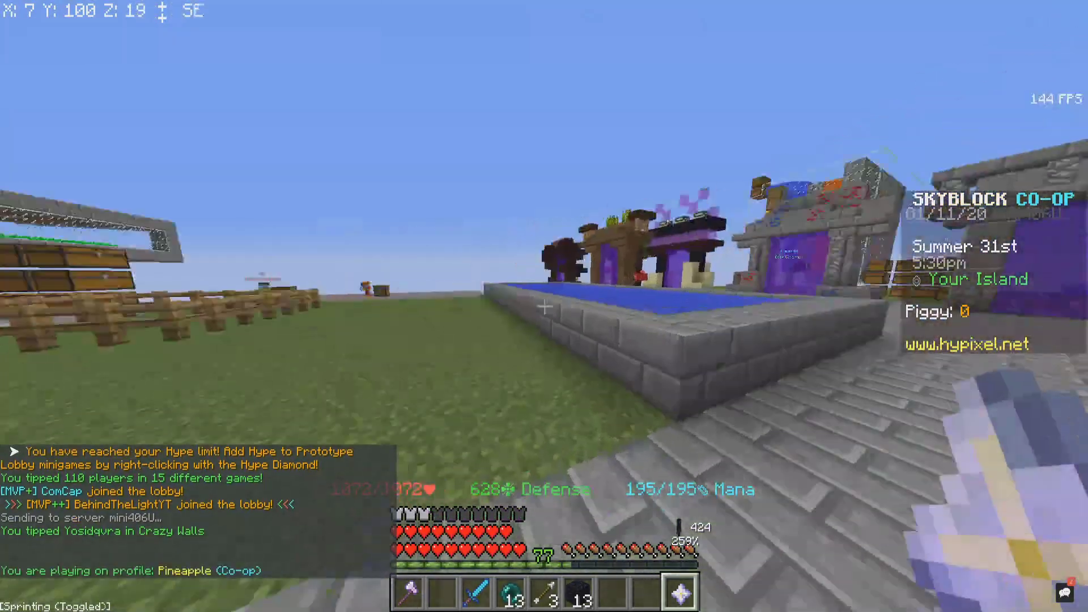
scroll(544, 306, down, 2)
key(w)
scroll(544, 306, down, 4)
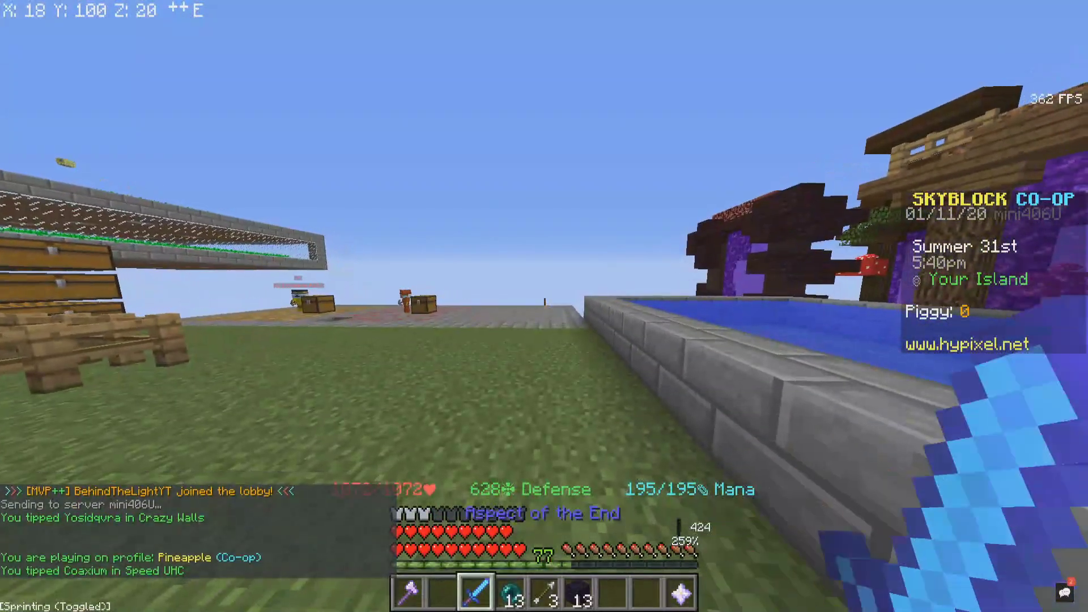
key(w)
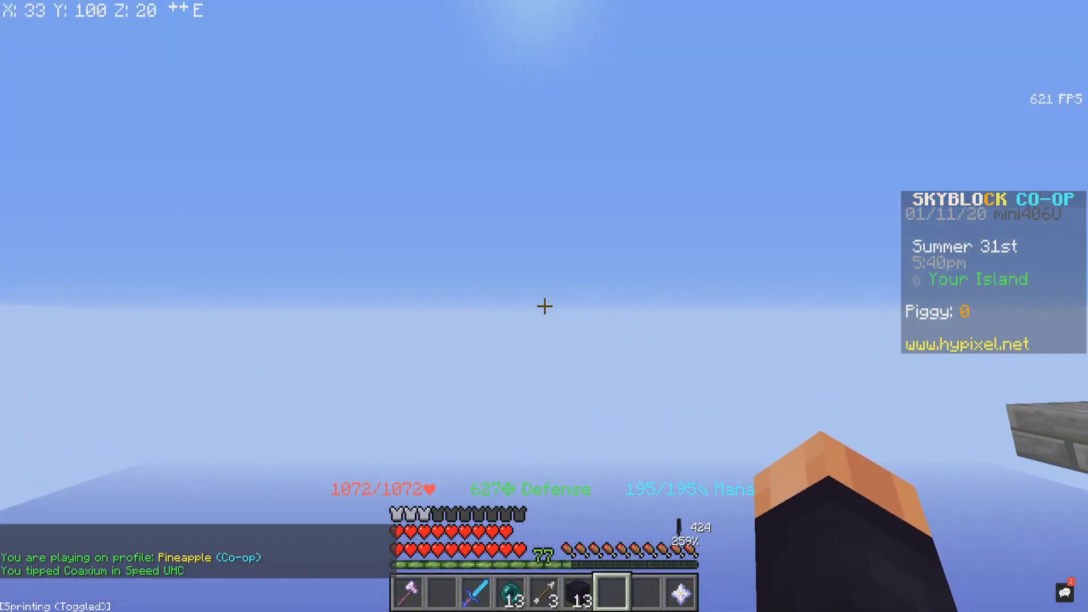
key(s)
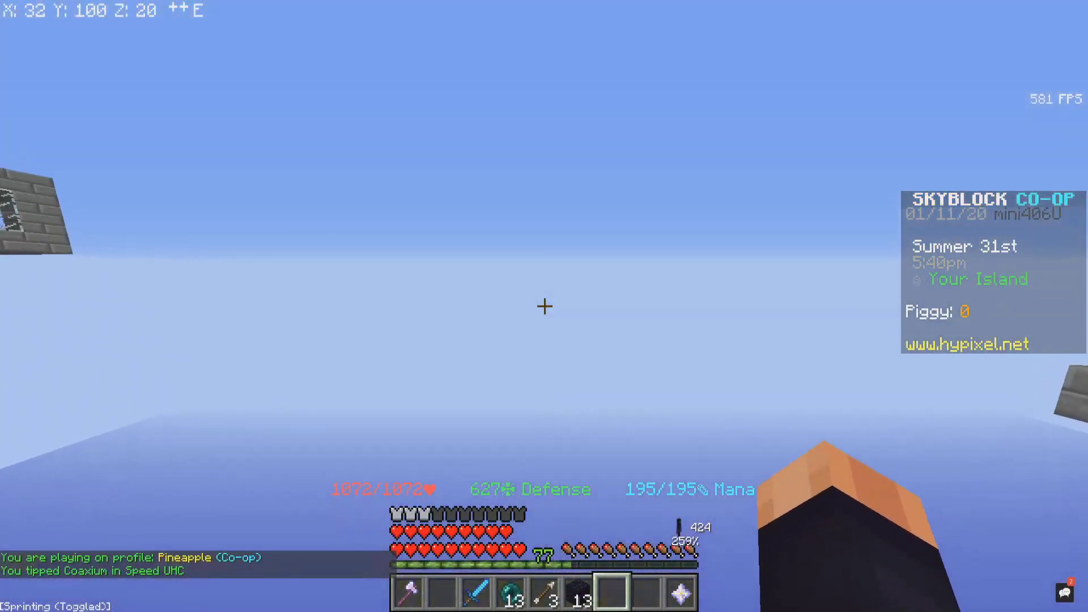
Set the field of view to 68 and activate the Pax10 V2 resource pack, returning to the game.
key(Escape)
click(501, 439)
drag(464, 101, 412, 86)
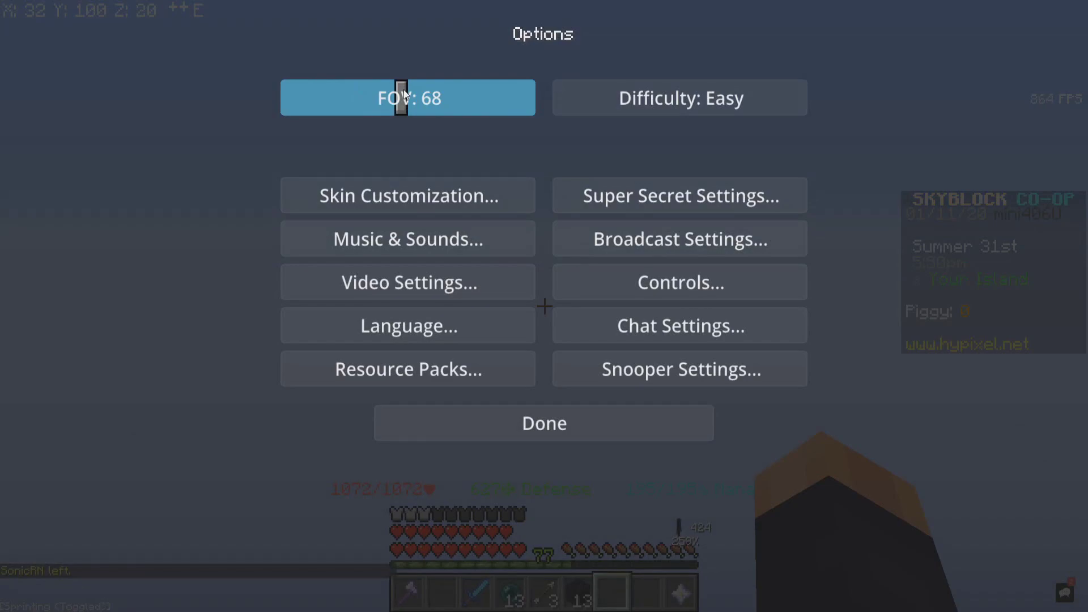
click(465, 369)
scroll(215, 223, down, 5)
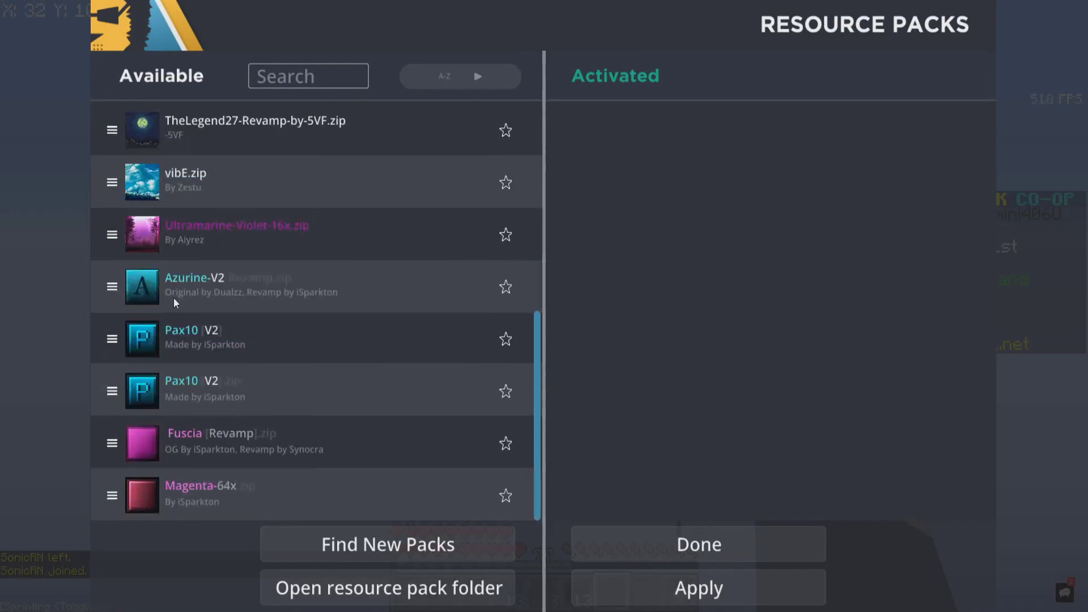
drag(184, 339, 708, 187)
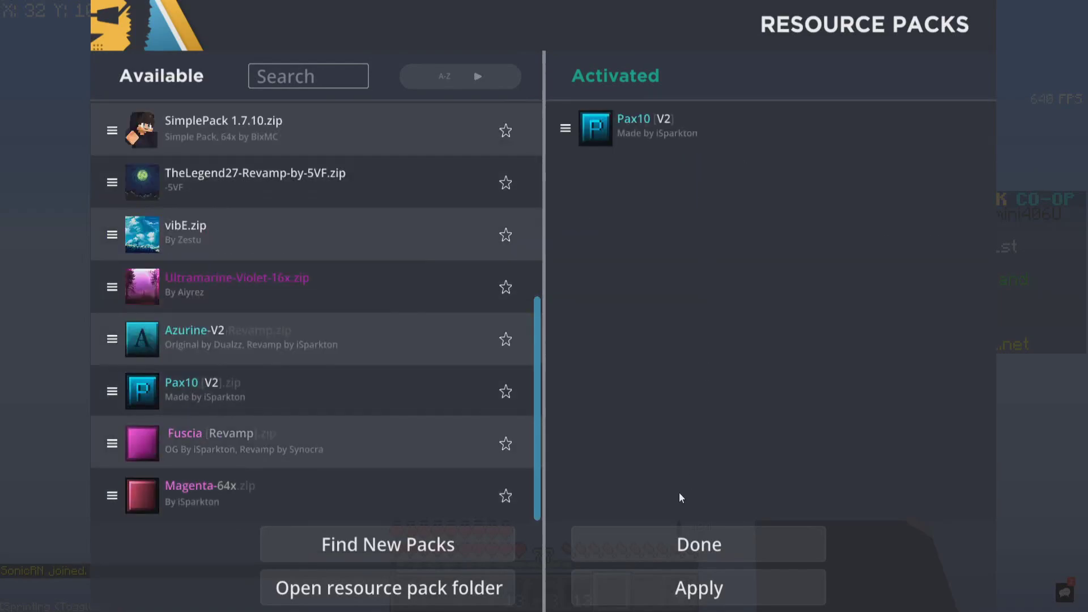
click(659, 556)
click(636, 427)
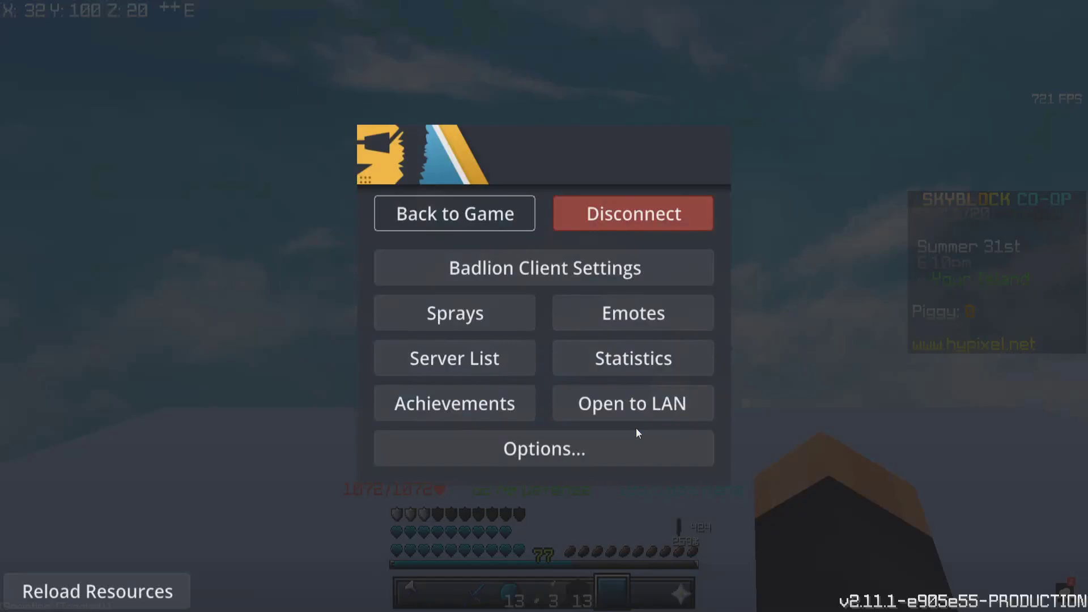
key(Escape)
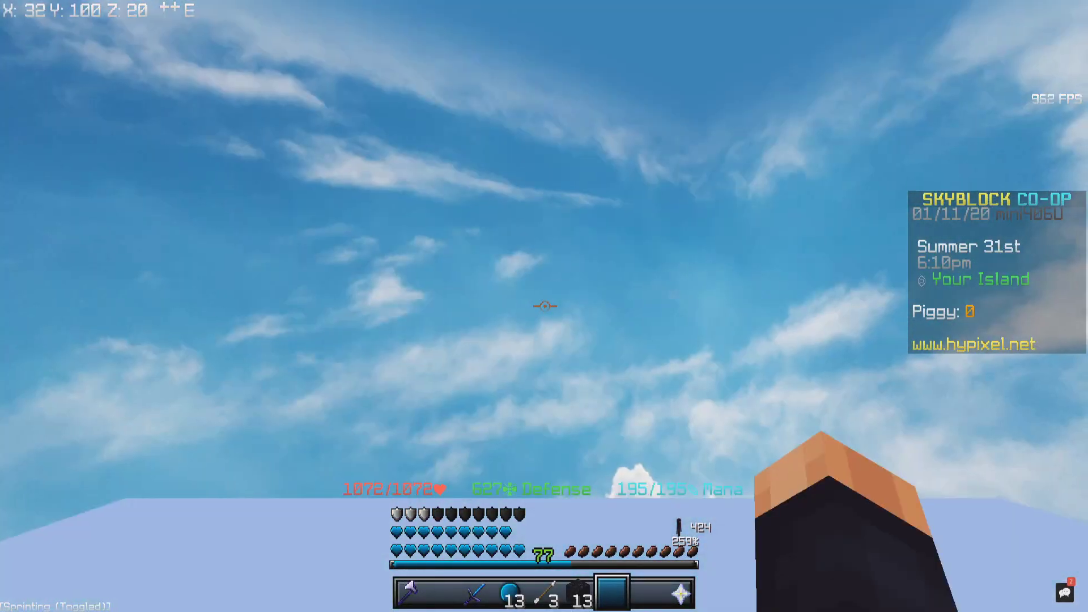
Set the field of view to 38 and return to the game.
key(Escape)
click(506, 440)
drag(422, 113, 314, 109)
key(Escape)
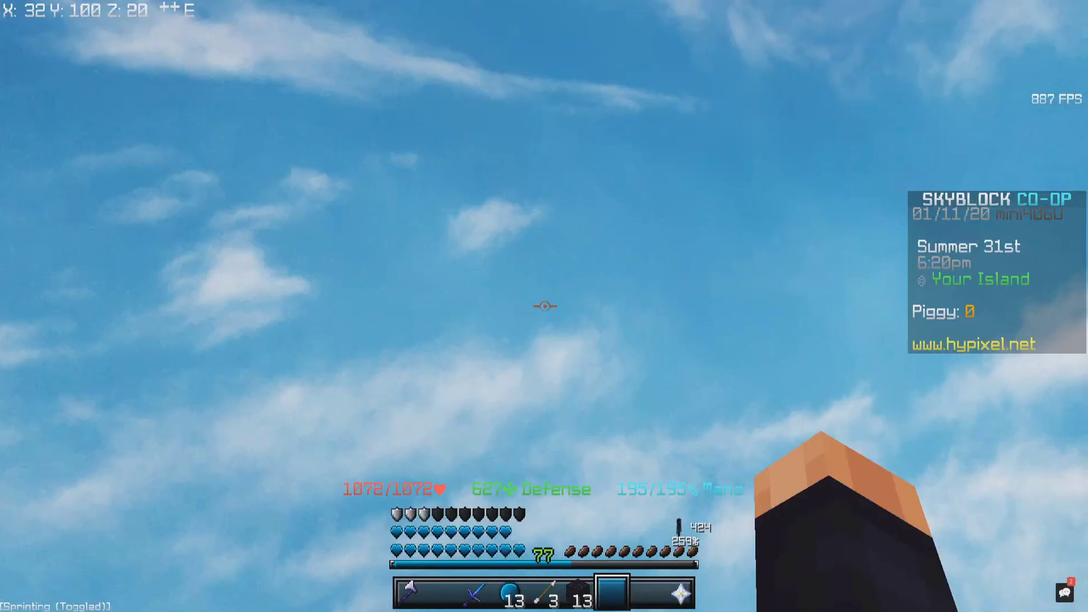
Set the field of view to 45 and capture a screenshot of the open sky with the game interface hidden.
key(Escape)
click(511, 448)
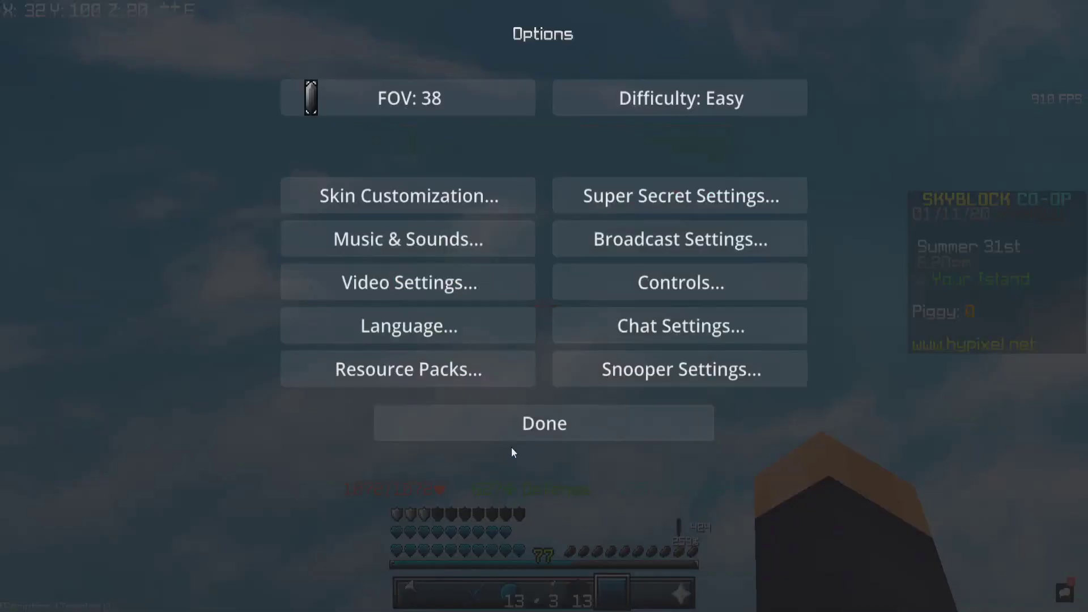
click(322, 110)
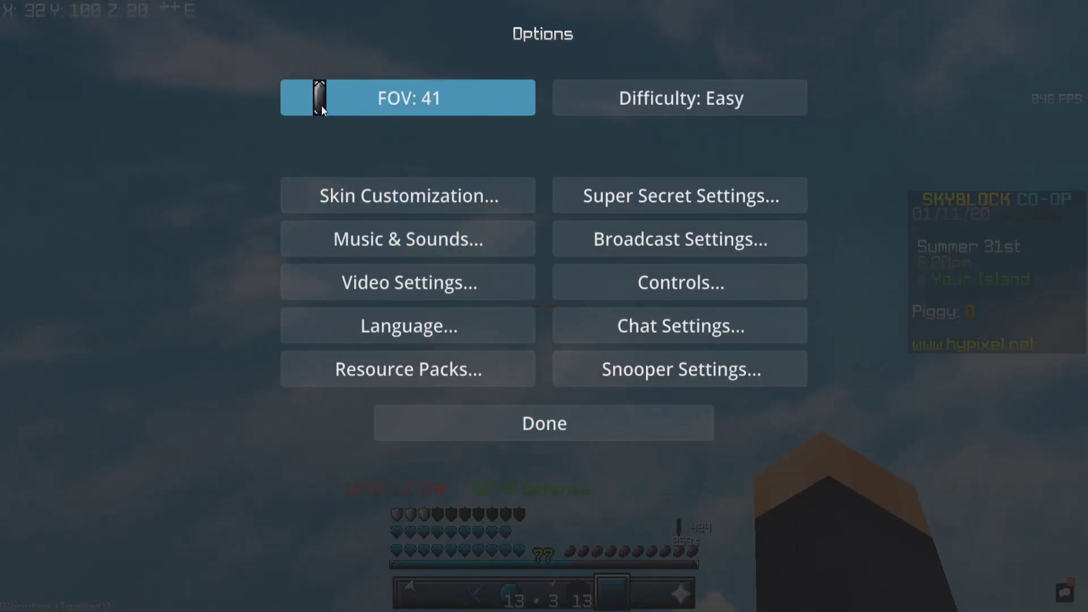
mouse_move(323, 108)
mouse_down()
mouse_move(348, 112)
mouse_move(334, 111)
mouse_up()
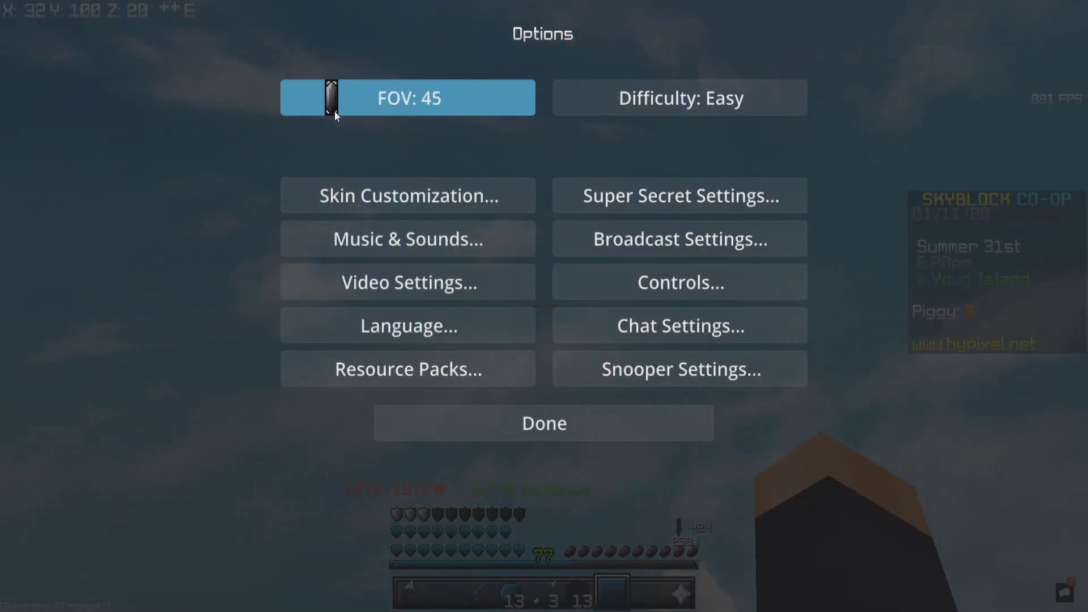
key(Escape)
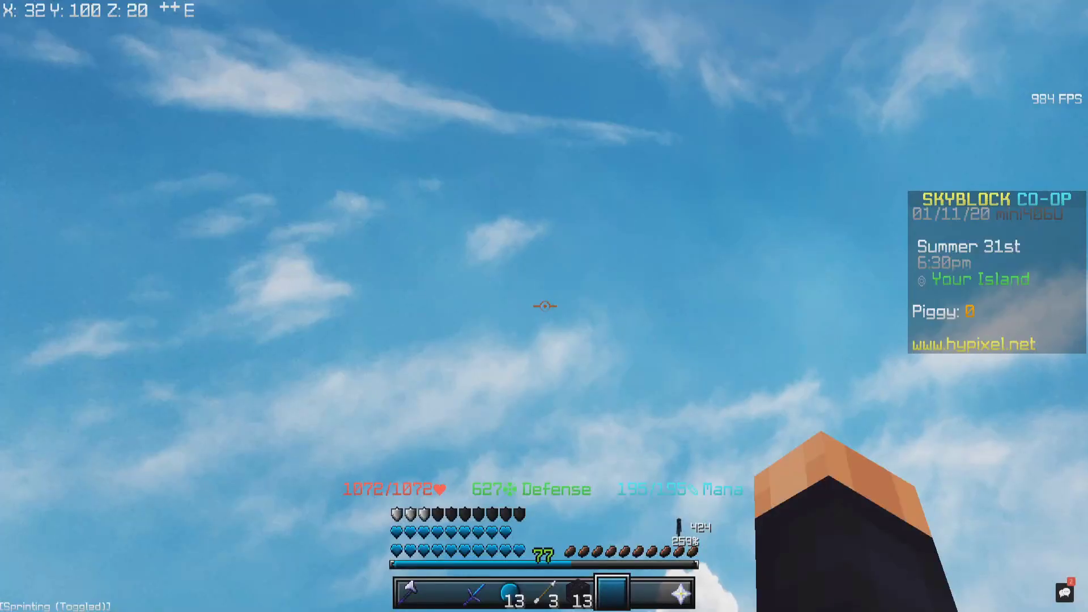
key(F1)
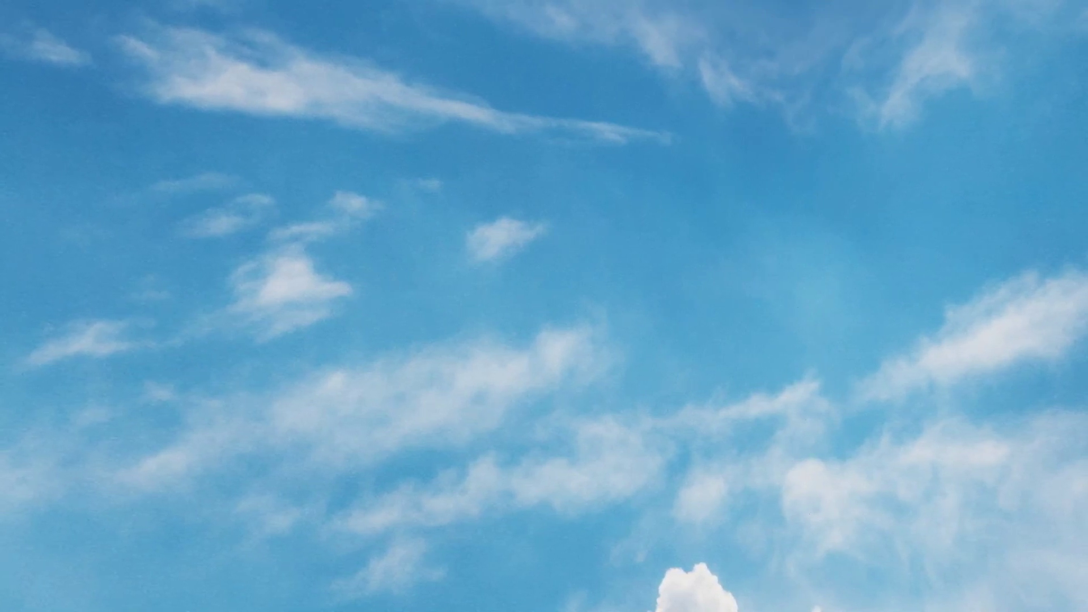
key(F1)
Raise the field of view to Quake Pro and return to the game.
key(Escape)
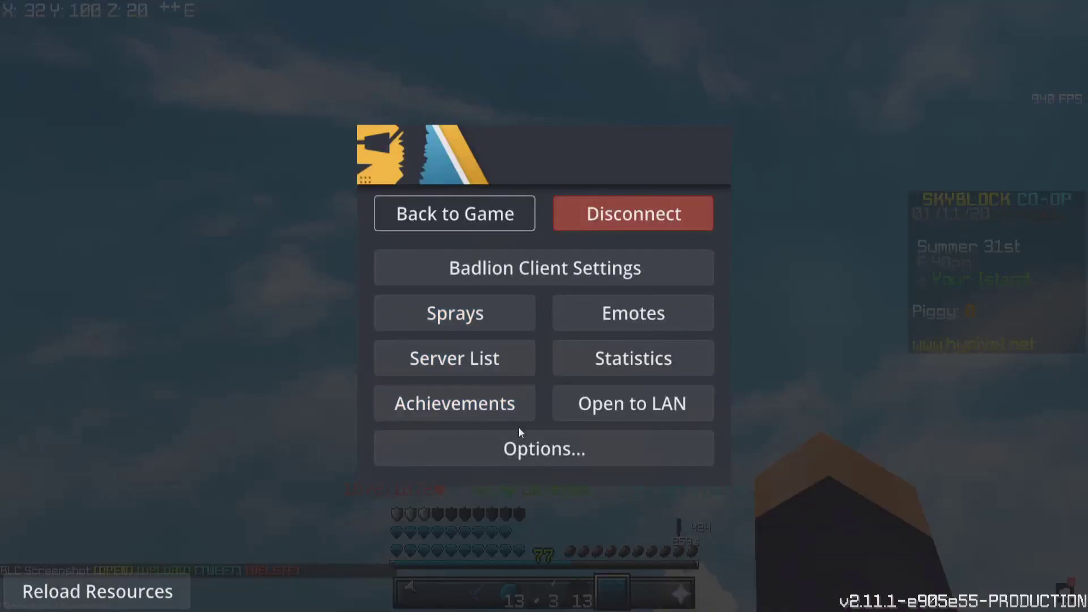
click(525, 445)
drag(360, 103, 541, 99)
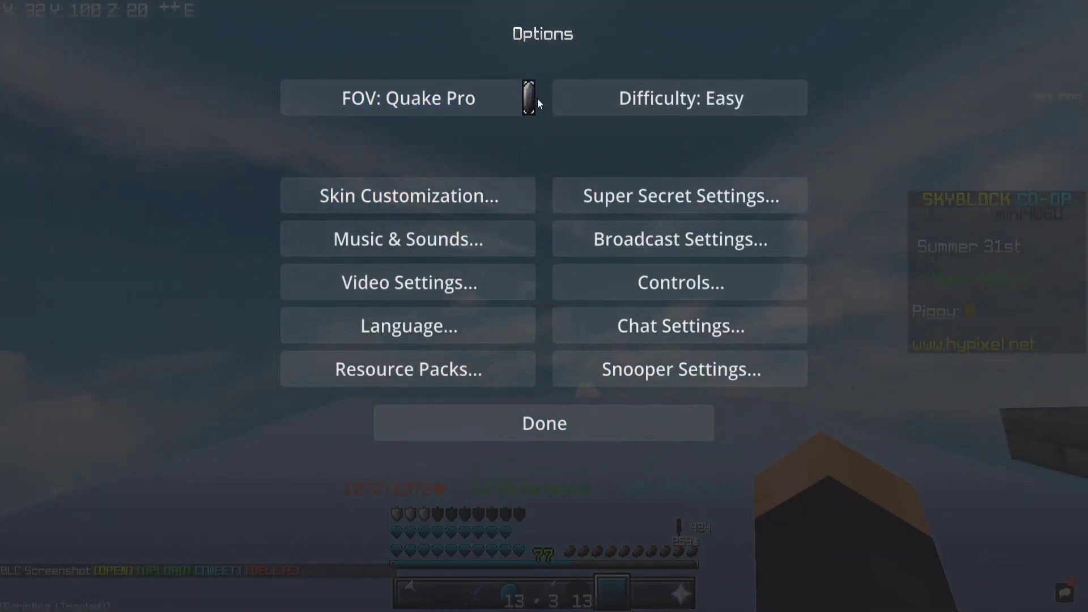
key(Escape)
Walk around the SkyBlock island past the portals, chests and bookshelves, check the player list and open the inventory.
key(w)
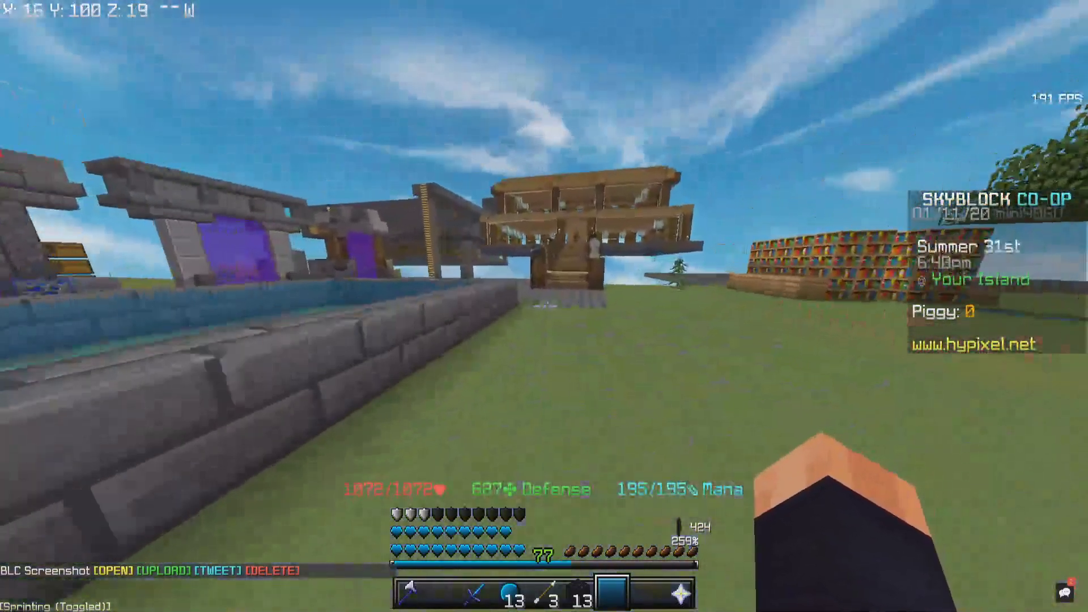
key(w)
key(w)
key(Tab)
key(w)
key(Tab)
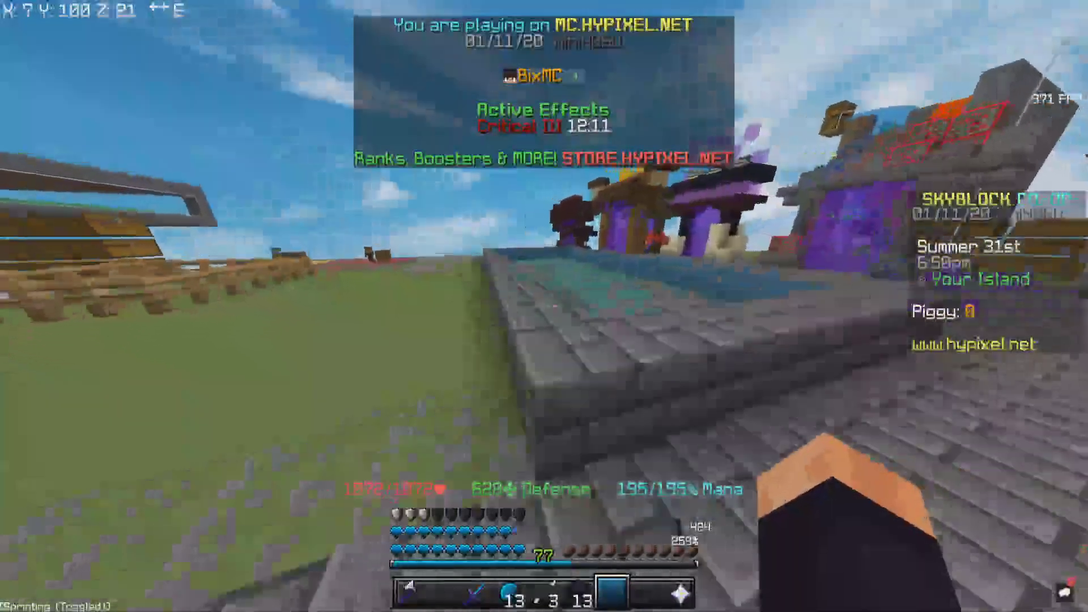
key(w)
key(w)
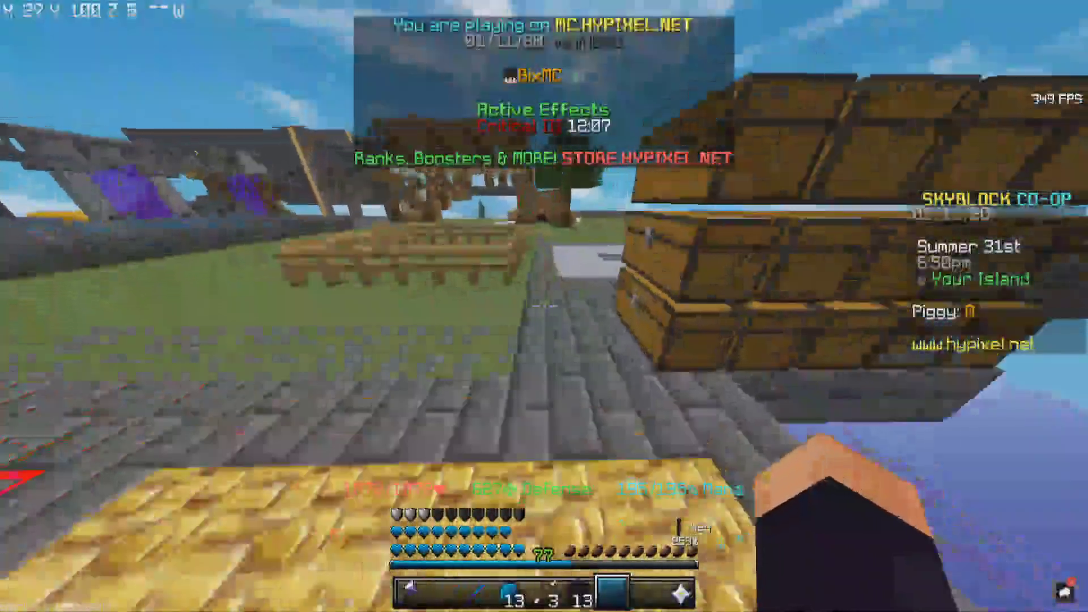
key(w)
key(w)
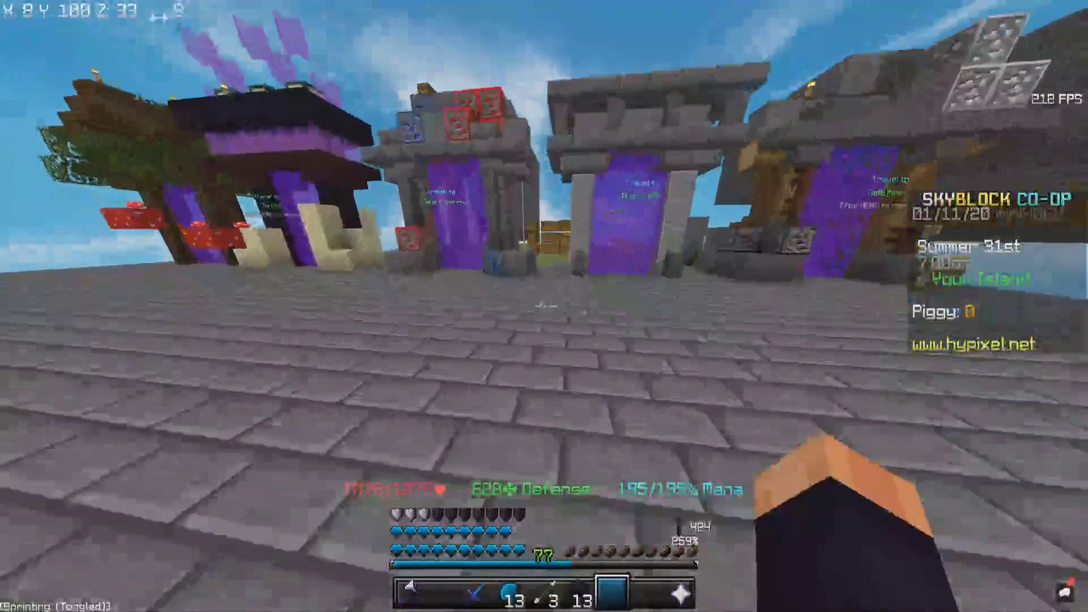
key(w)
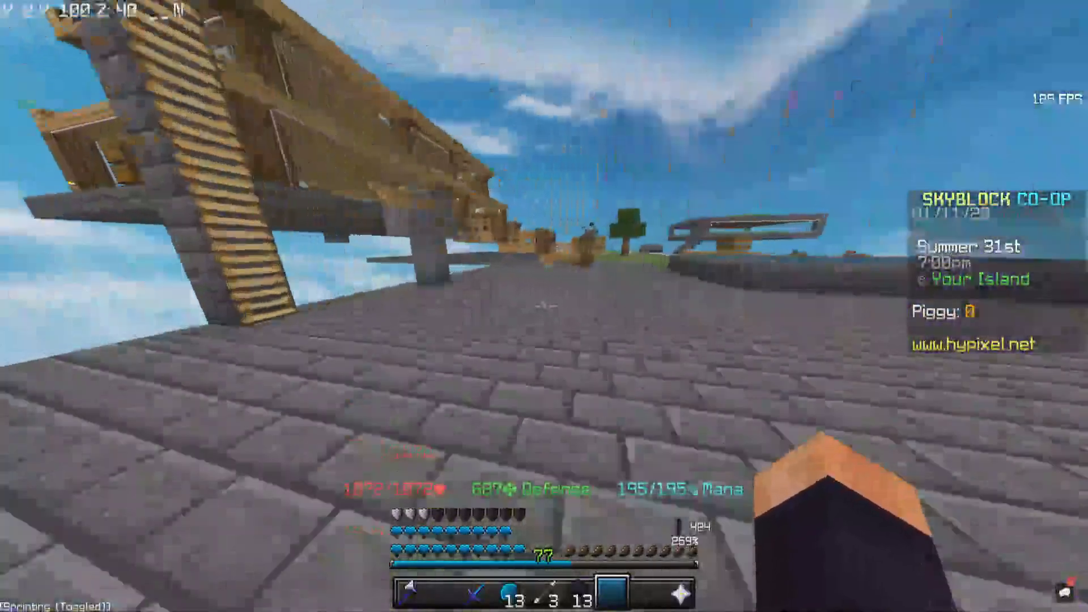
key(w)
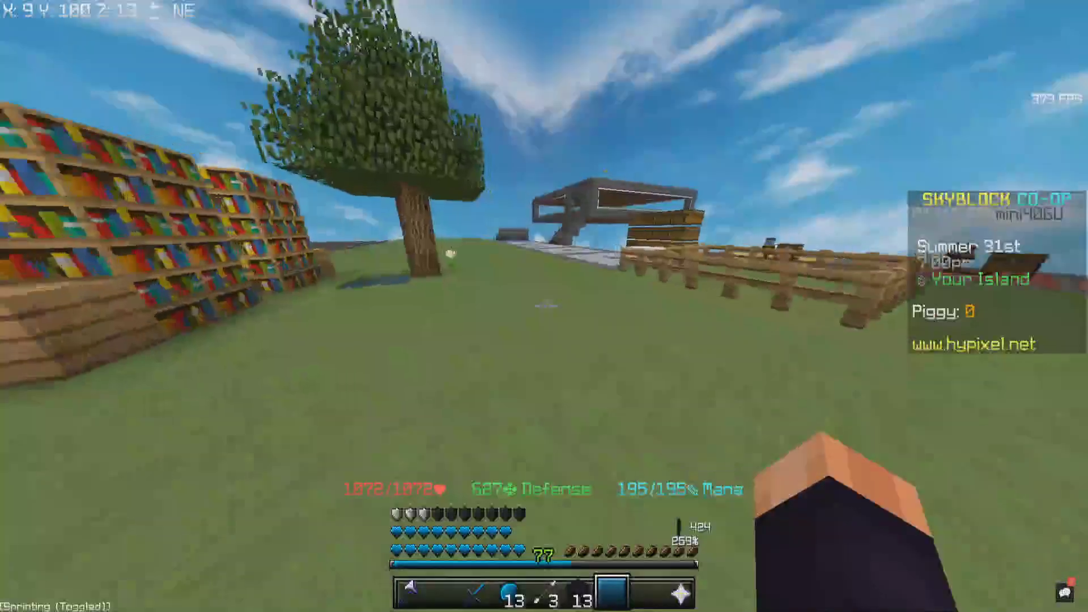
key(w)
key(e)
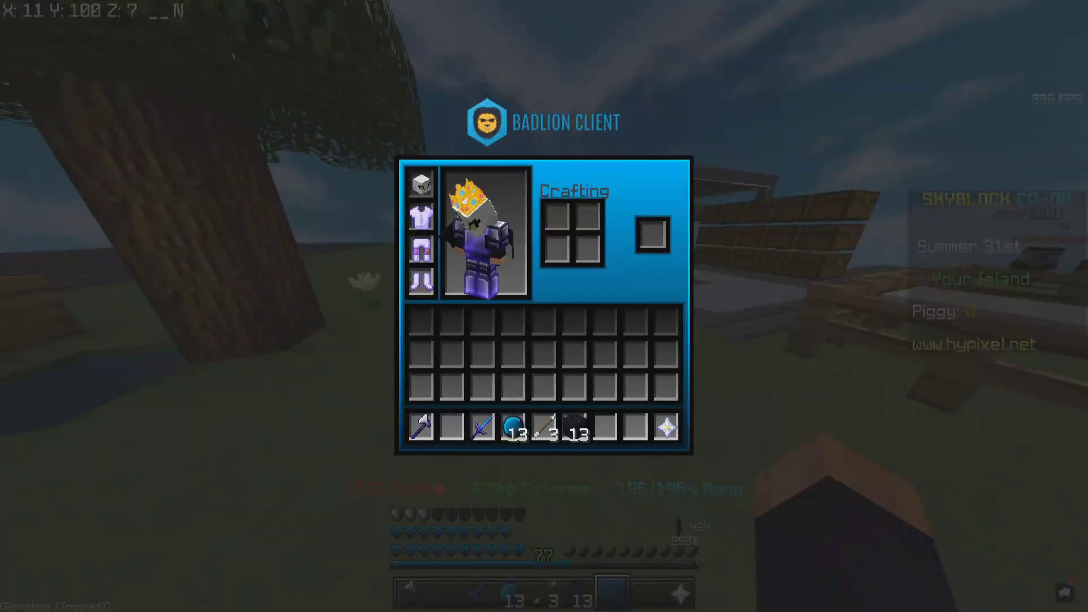
Switch to Photoshop, review the finished WorstSkyblockPlayer.png thumbnail and return to the empty Untitled-2 document.
key(F11)
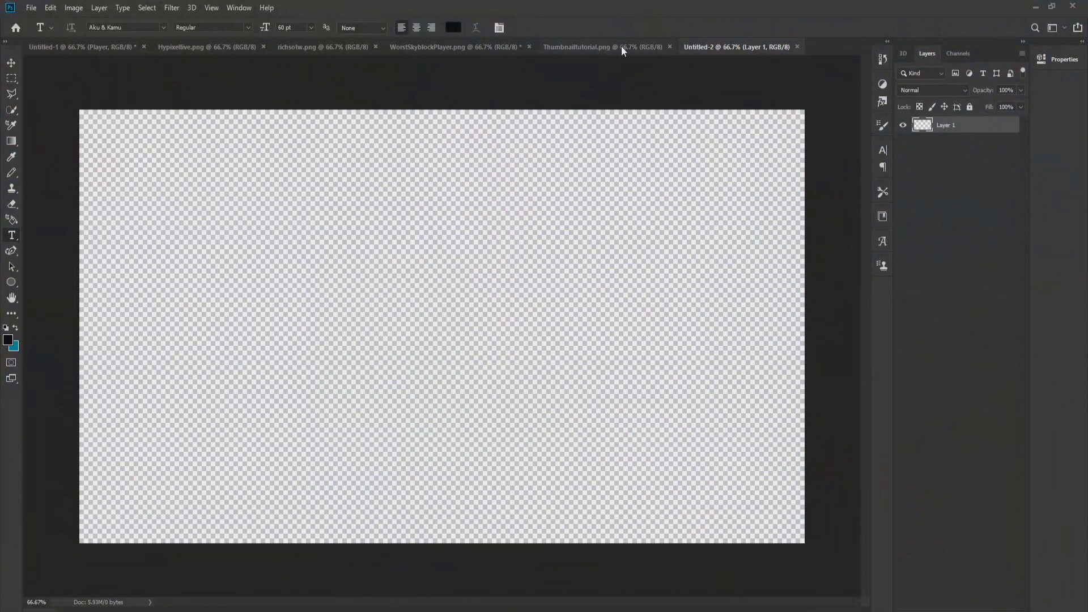
click(482, 48)
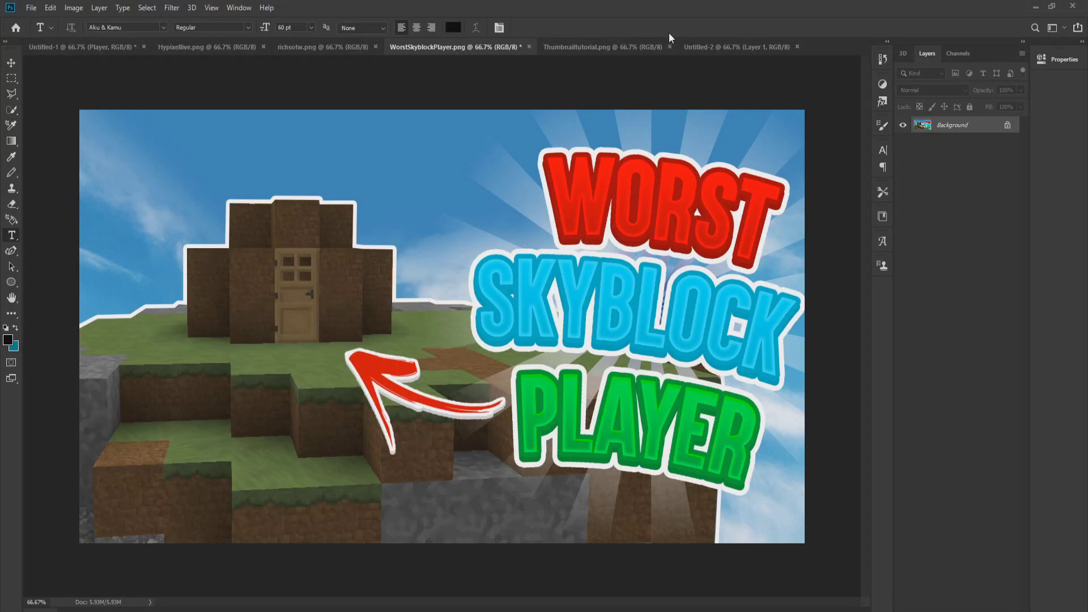
click(750, 48)
Place the sky screenshot 2020-01-11_12.30.32 from the .minecraft screenshots folder as an embedded image in Untitled-2.
click(33, 9)
mouse_move(50, 8)
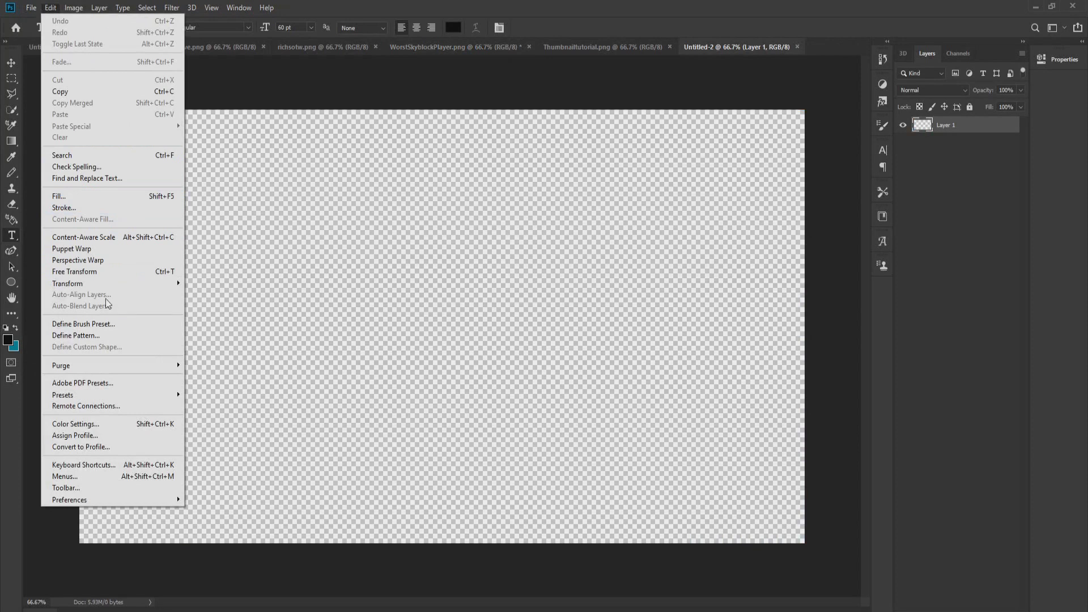
click(84, 235)
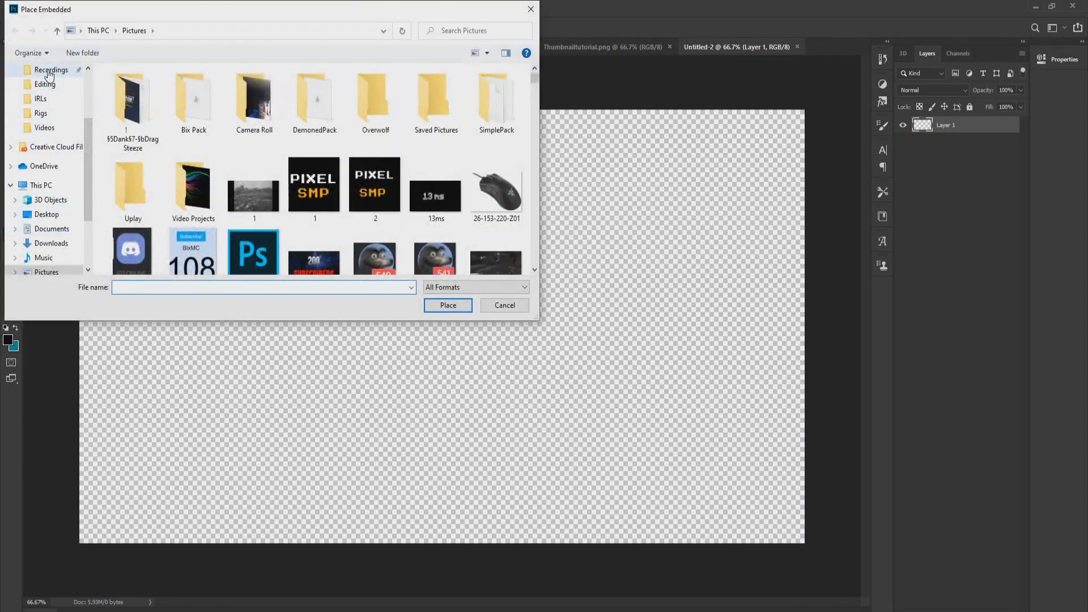
scroll(49, 74, up, 1)
click(50, 84)
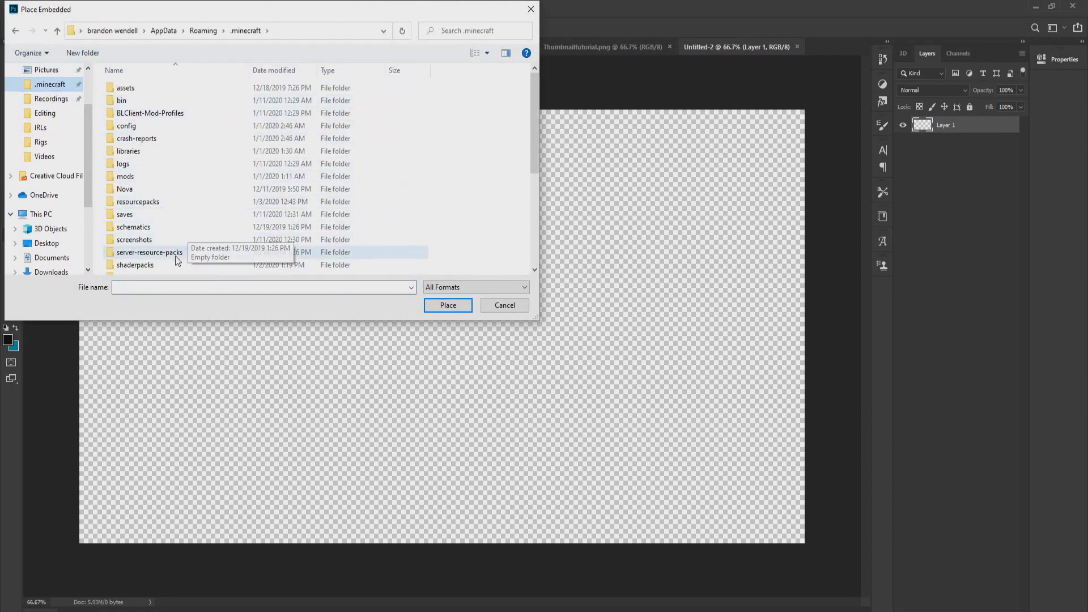
double_click(165, 243)
scroll(171, 225, down, 8)
scroll(172, 226, down, 3)
click(148, 271)
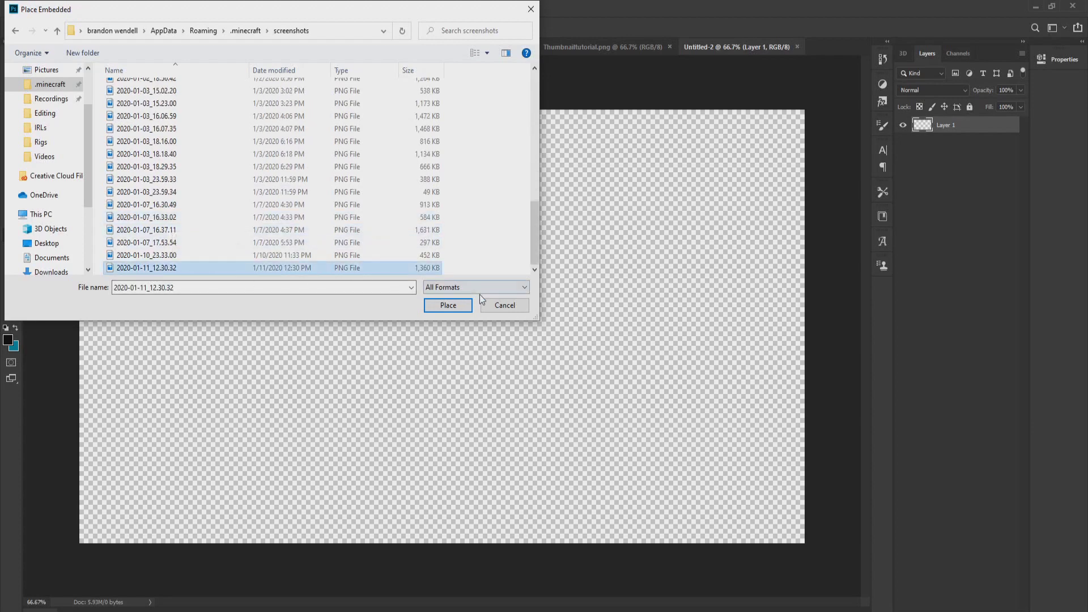
click(457, 307)
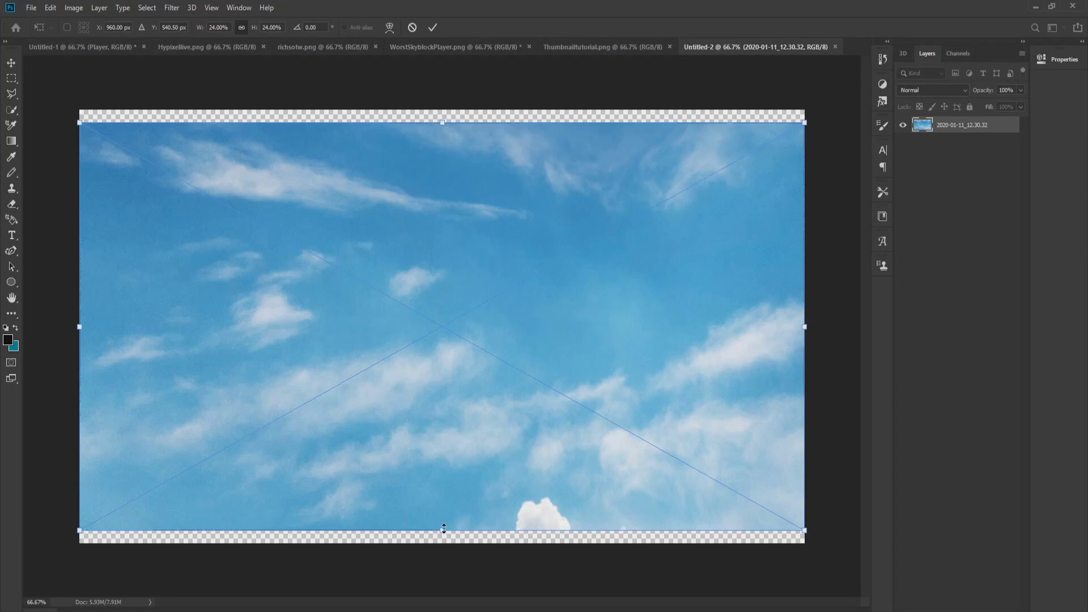
Scale the sky image proportionally to 25.49% so it covers the full canvas height, and commit the transform.
drag(444, 528, 443, 542)
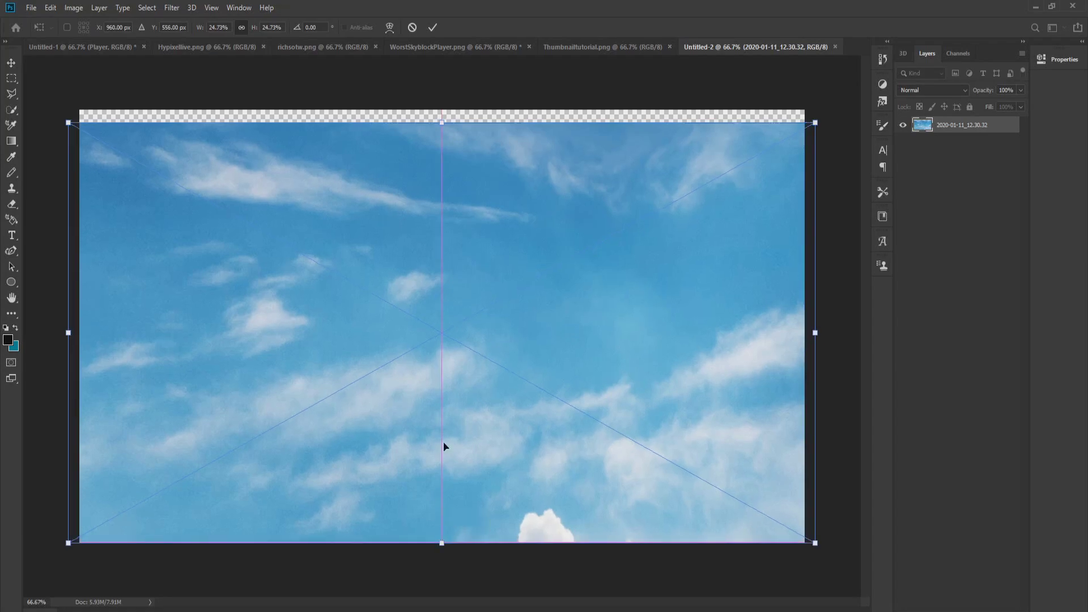
drag(441, 121, 441, 110)
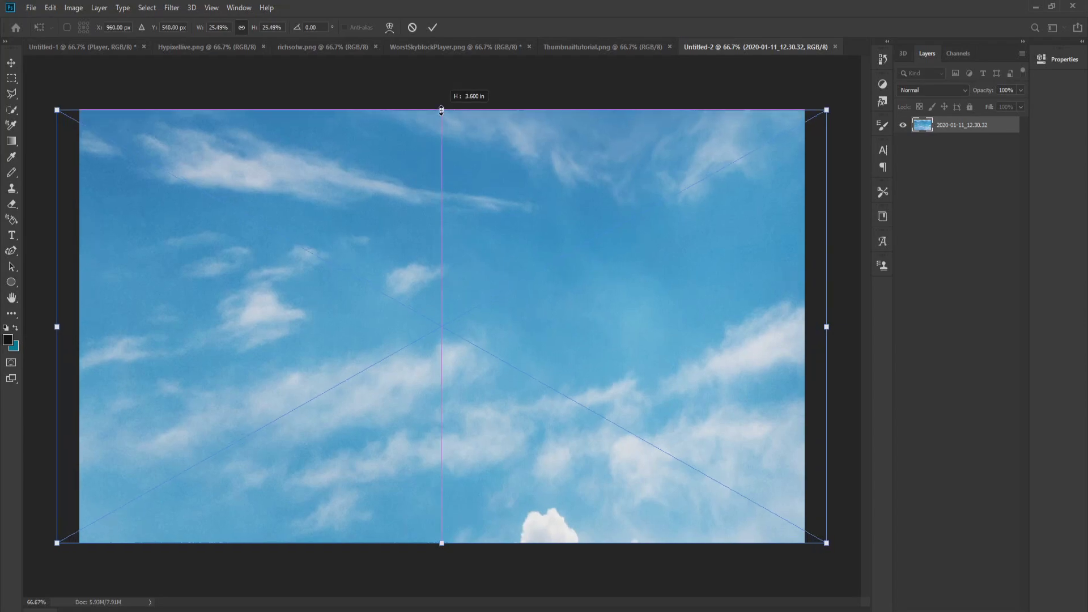
drag(442, 110, 442, 110)
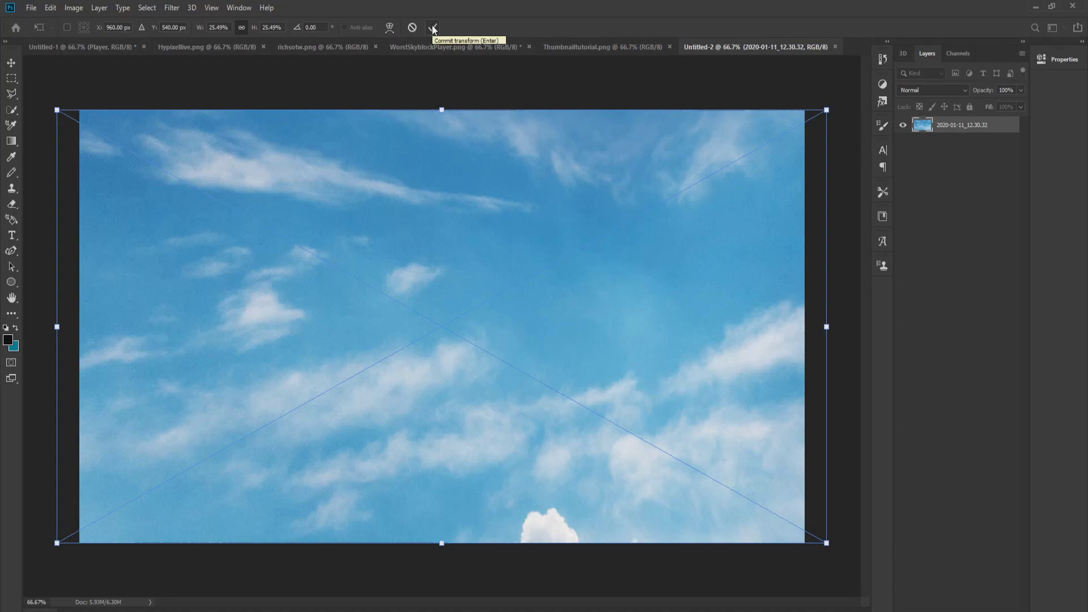
click(433, 28)
key(t)
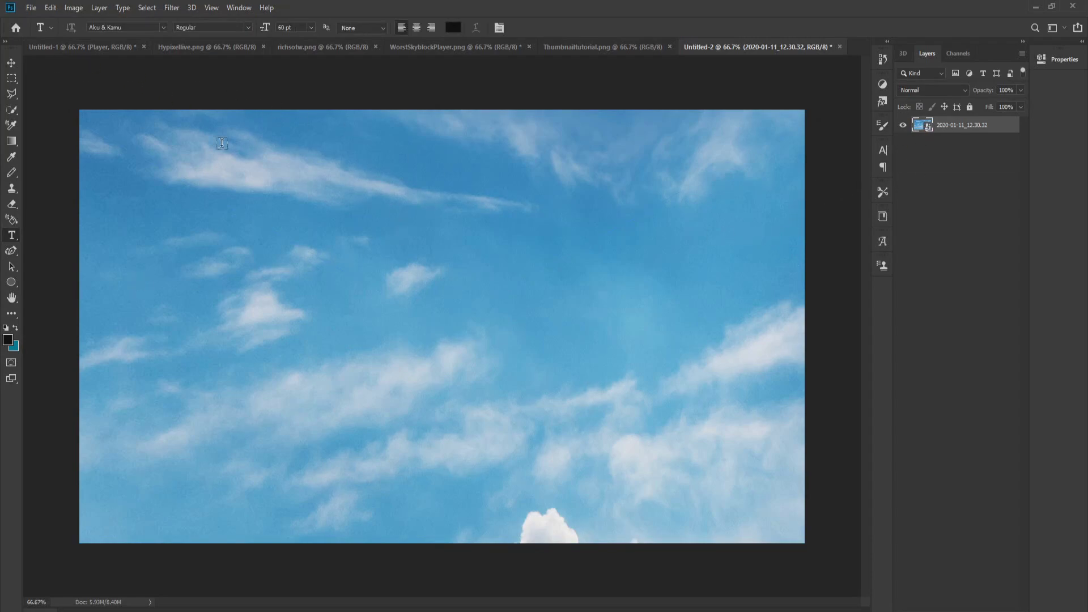
Place the island screenshot 2020-01-07_16.30.49 as an embedded image above the sky layer and commit it.
click(31, 8)
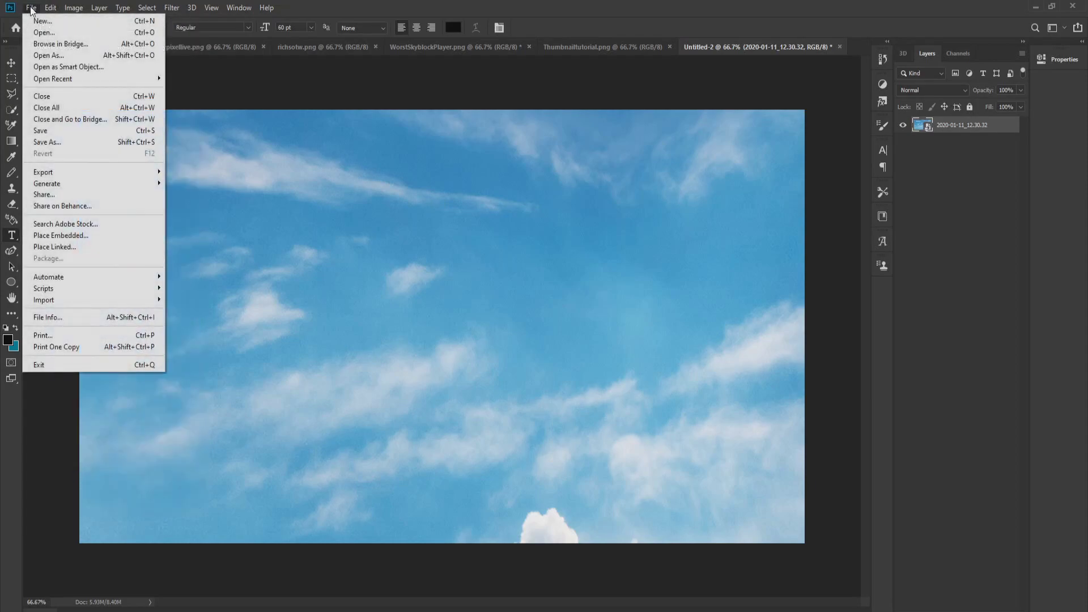
click(68, 234)
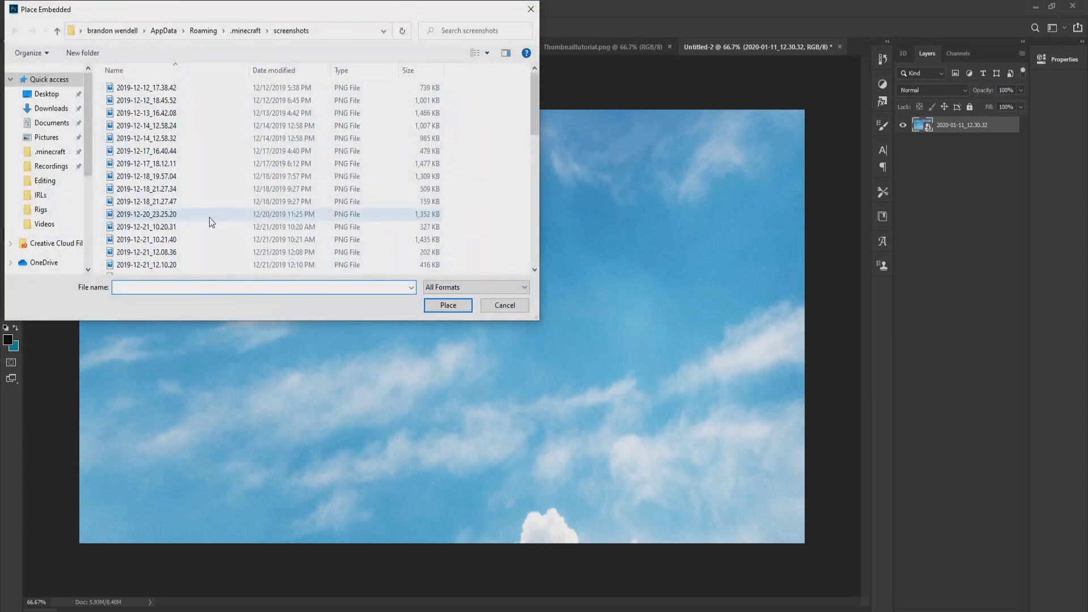
scroll(221, 219, down, 7)
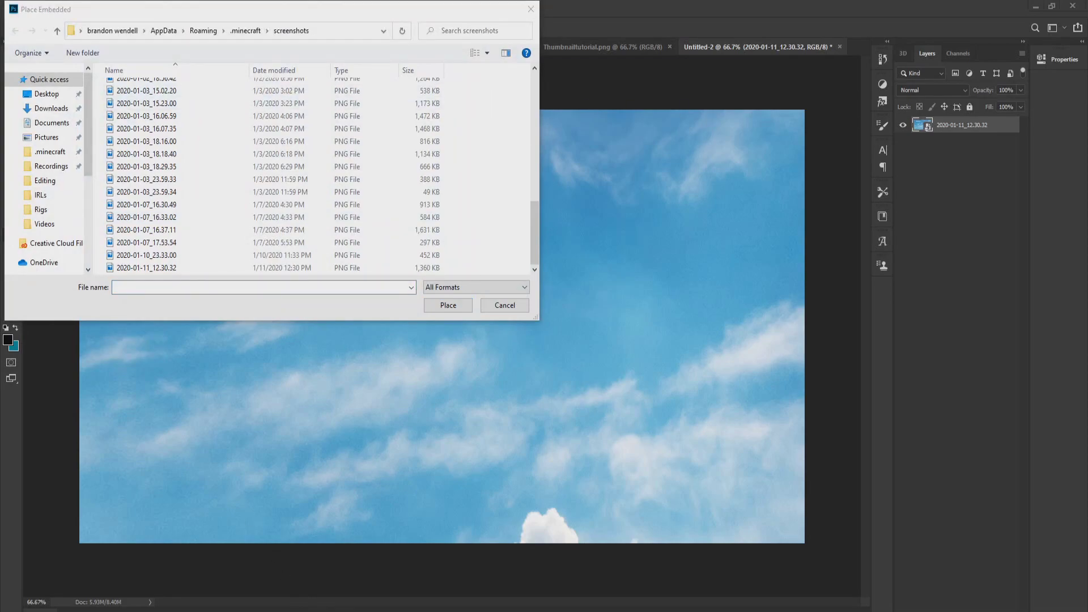
click(147, 242)
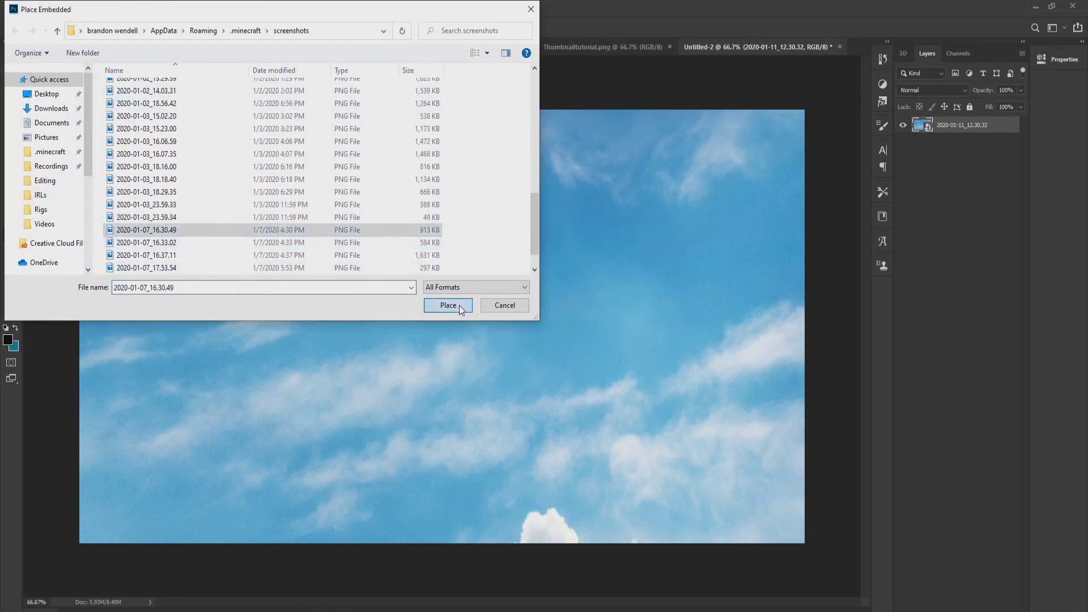
click(448, 305)
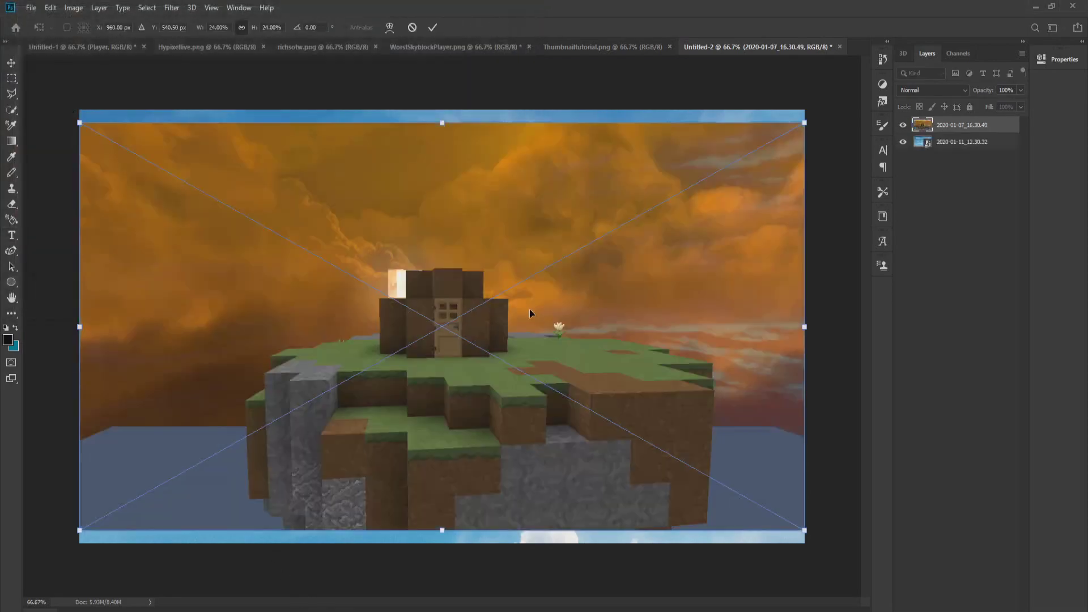
click(432, 27)
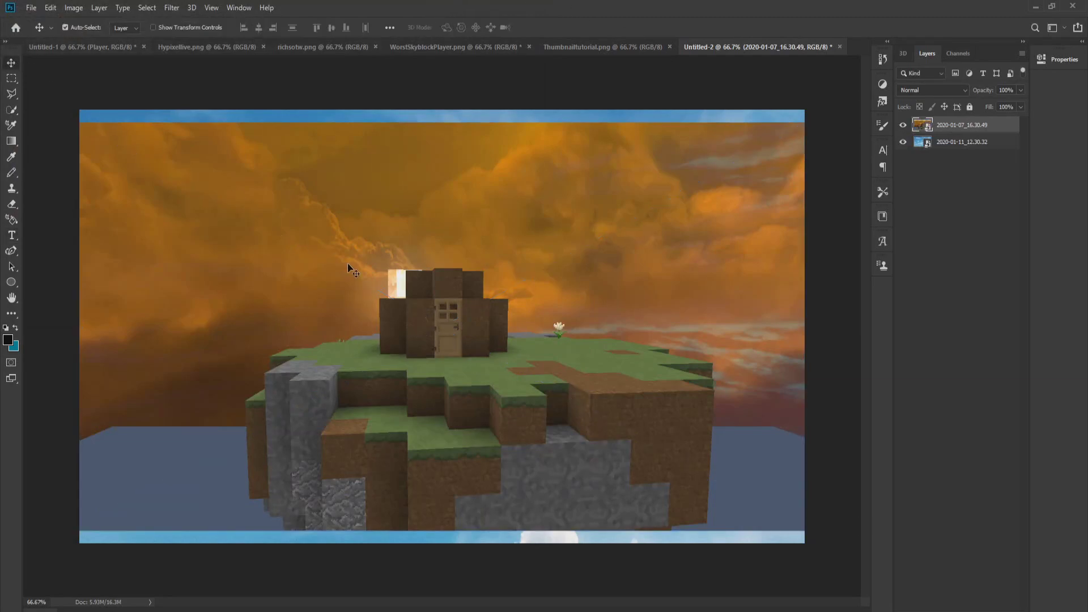
Scale the island screenshot proportionally to 39.69%, position it at X 486.50 px, Y 514.00 px, and commit the transform.
key(ctrl)
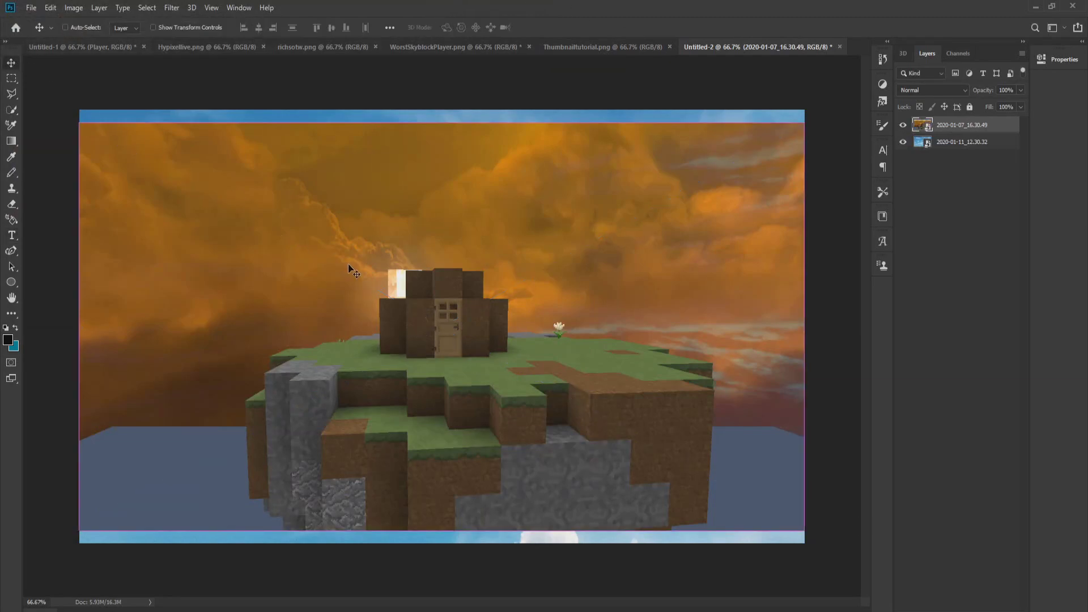
key(ctrl+t)
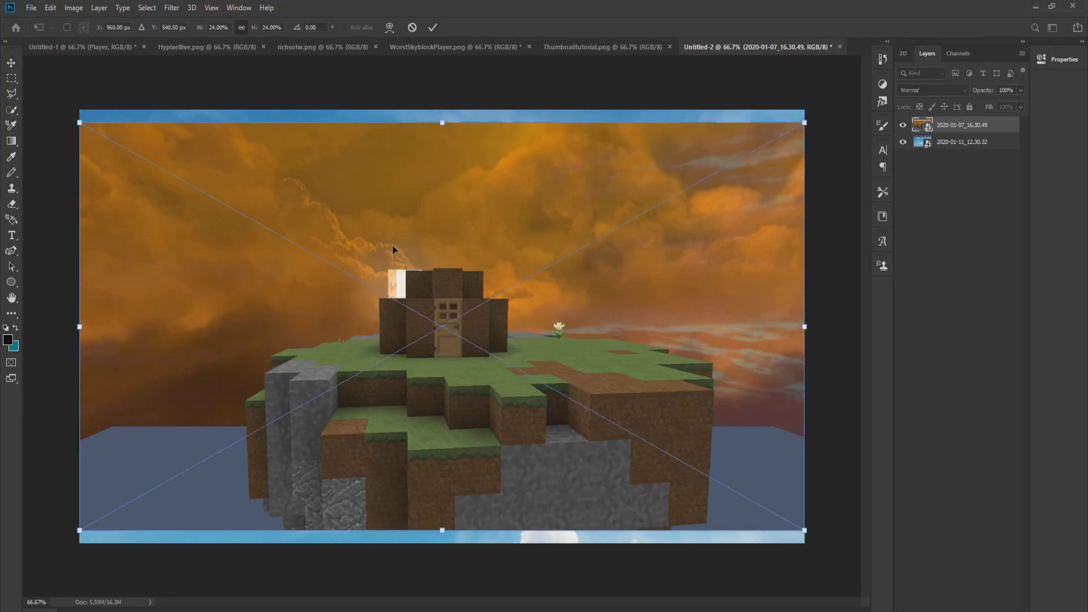
drag(810, 122, 885, 77)
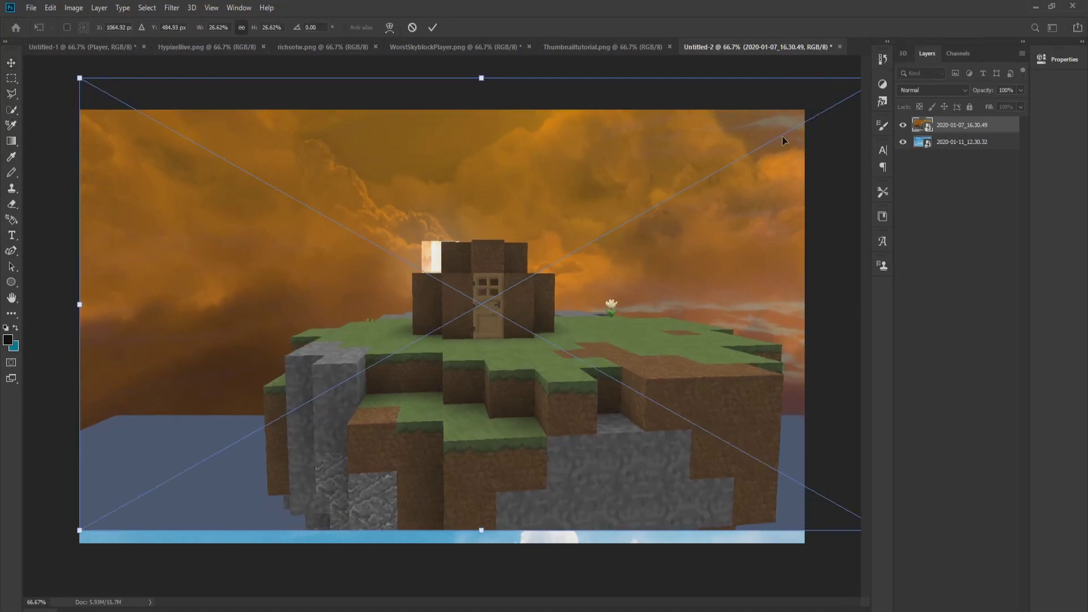
drag(777, 141, 655, 206)
drag(765, 152, 813, 109)
drag(674, 170, 534, 214)
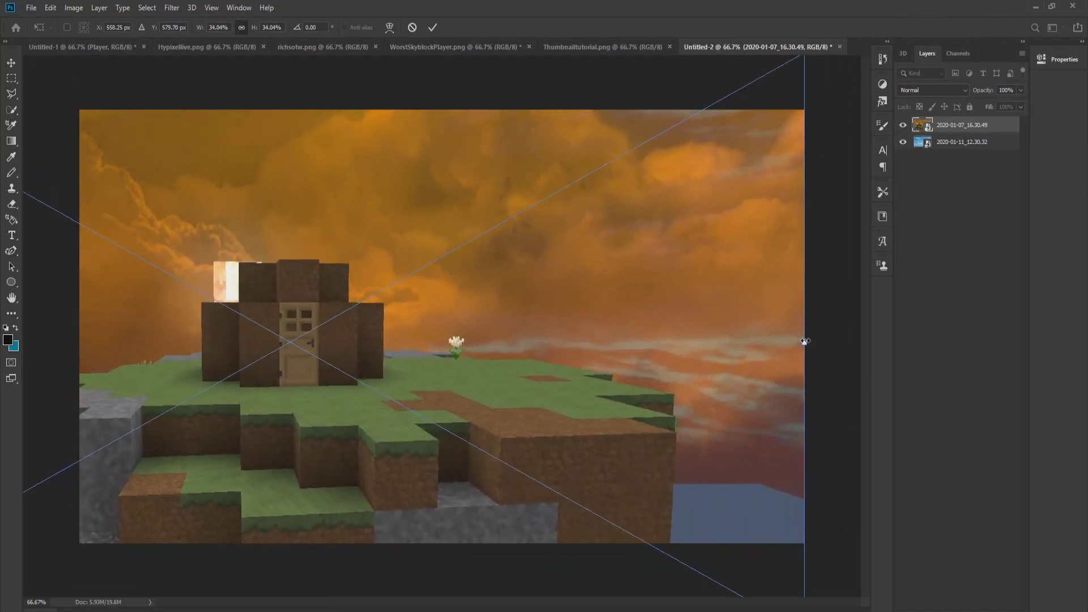
drag(805, 341, 983, 302)
drag(753, 336, 640, 311)
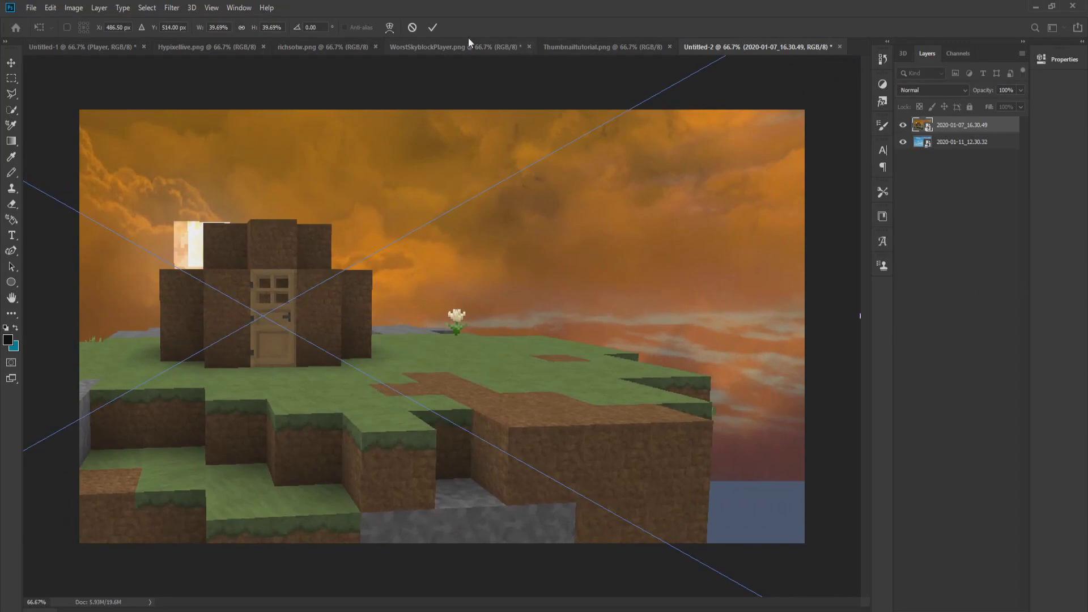
click(433, 32)
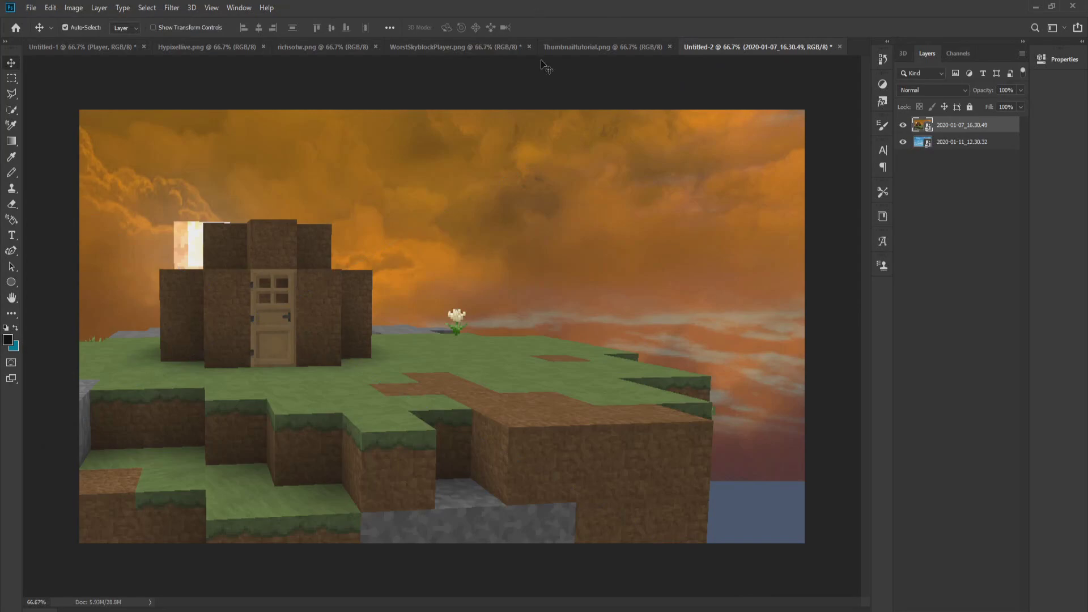
Start a Pen tool path at the island's lower right corner, tracing up its right side and along the grass edge towards the flower.
click(957, 145)
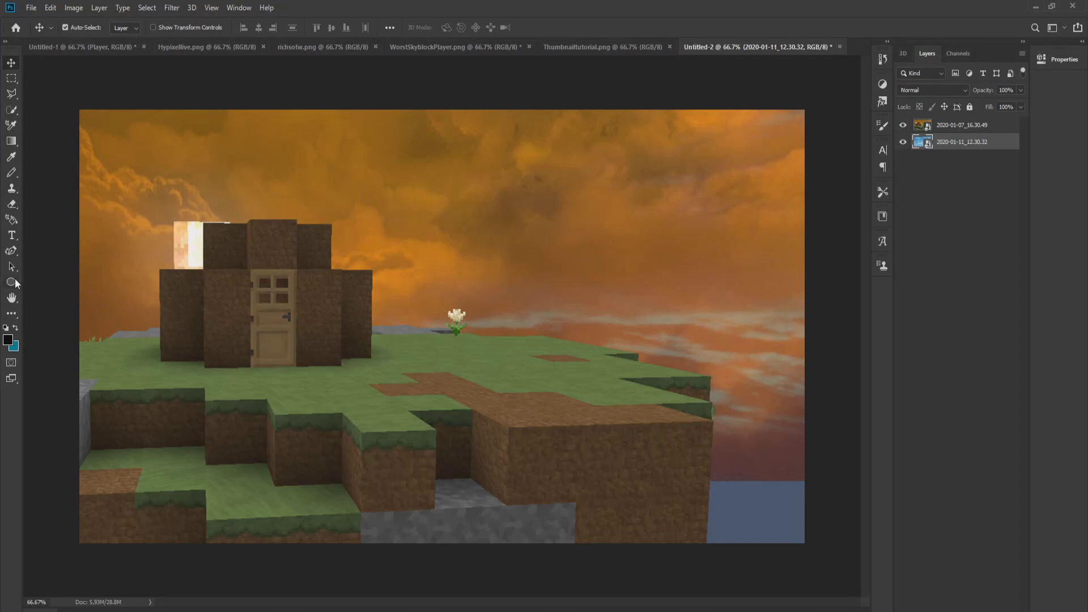
click(12, 253)
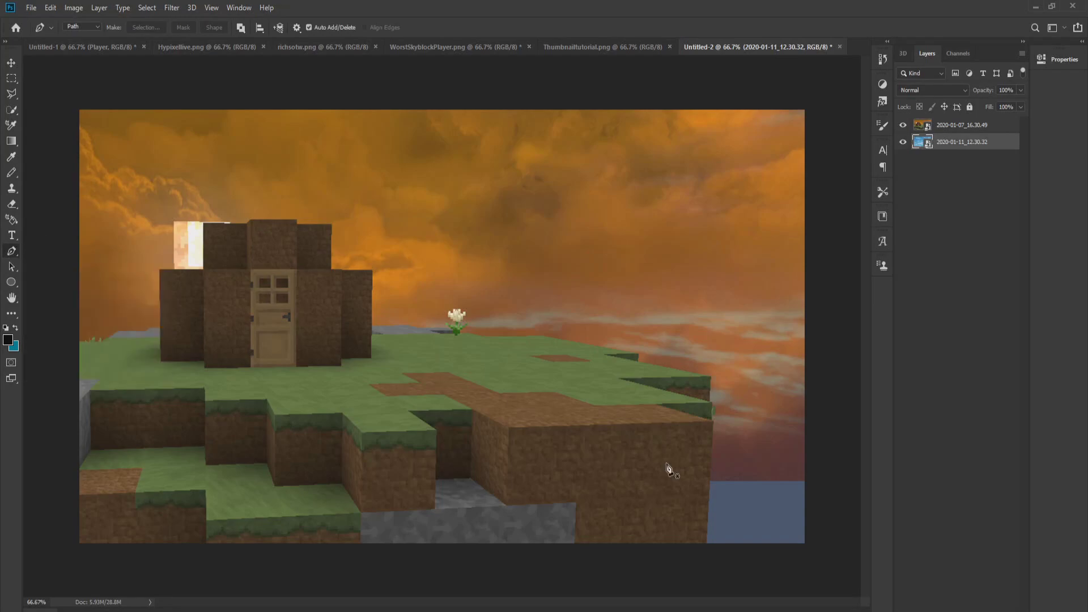
click(706, 543)
click(711, 403)
click(711, 376)
click(638, 360)
click(541, 336)
click(483, 337)
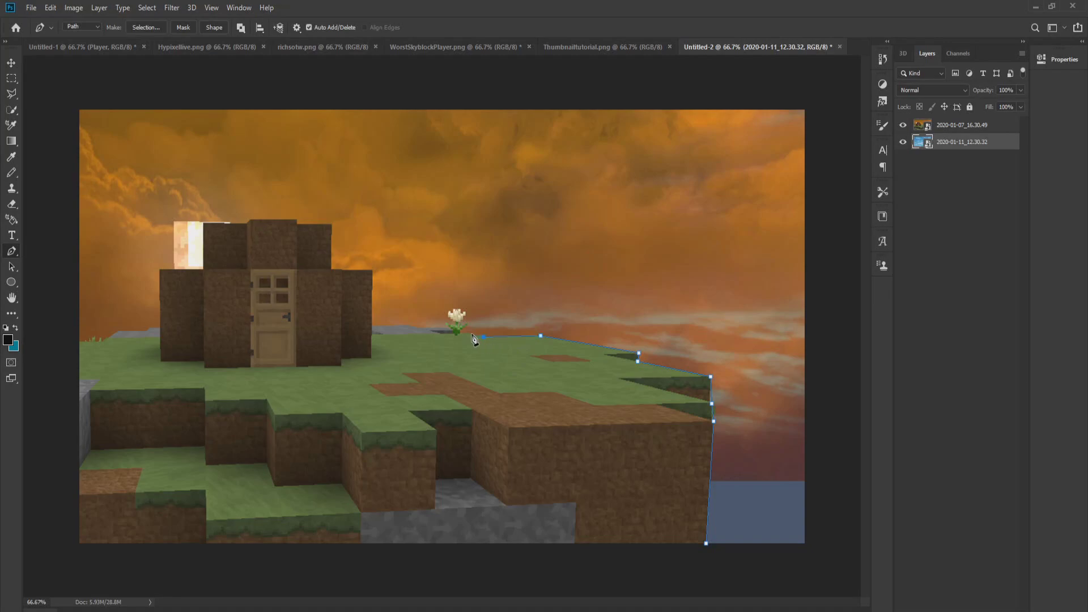
Continue the path below the flower, along the grass behind the house and up the house's stepped right side to the roof.
click(469, 333)
click(442, 333)
click(408, 326)
click(373, 326)
click(373, 271)
click(331, 269)
click(332, 225)
click(297, 220)
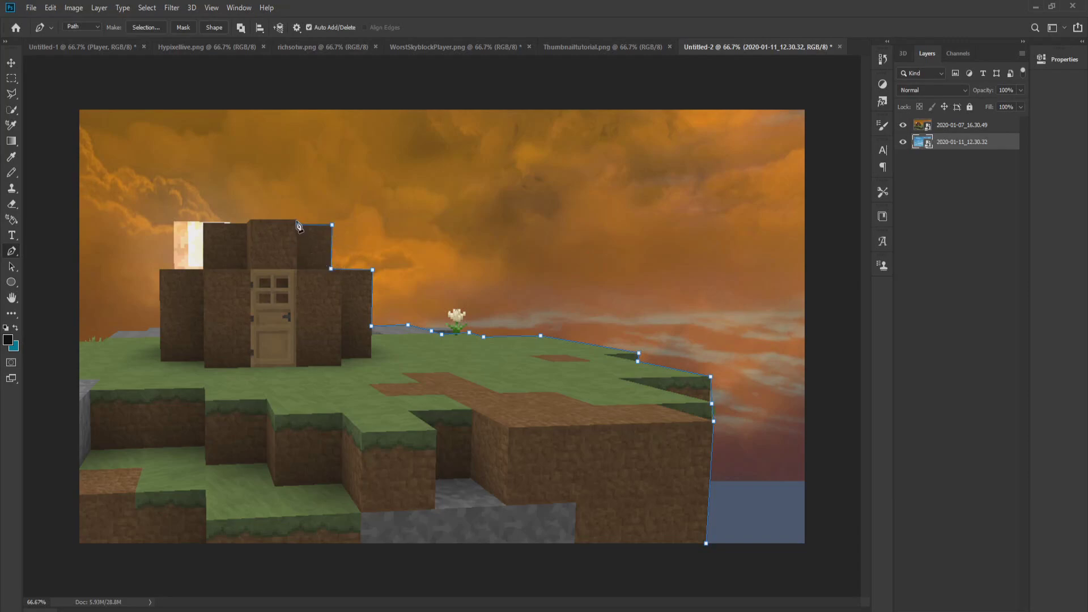
Trace the roof, the house's left side and the remaining grass edge, and close the path along the canvas's left and bottom edges.
click(247, 223)
click(204, 224)
click(204, 269)
click(159, 270)
click(205, 270)
click(203, 269)
click(161, 327)
click(150, 328)
click(80, 340)
click(80, 545)
key(ctrl+z)
click(80, 543)
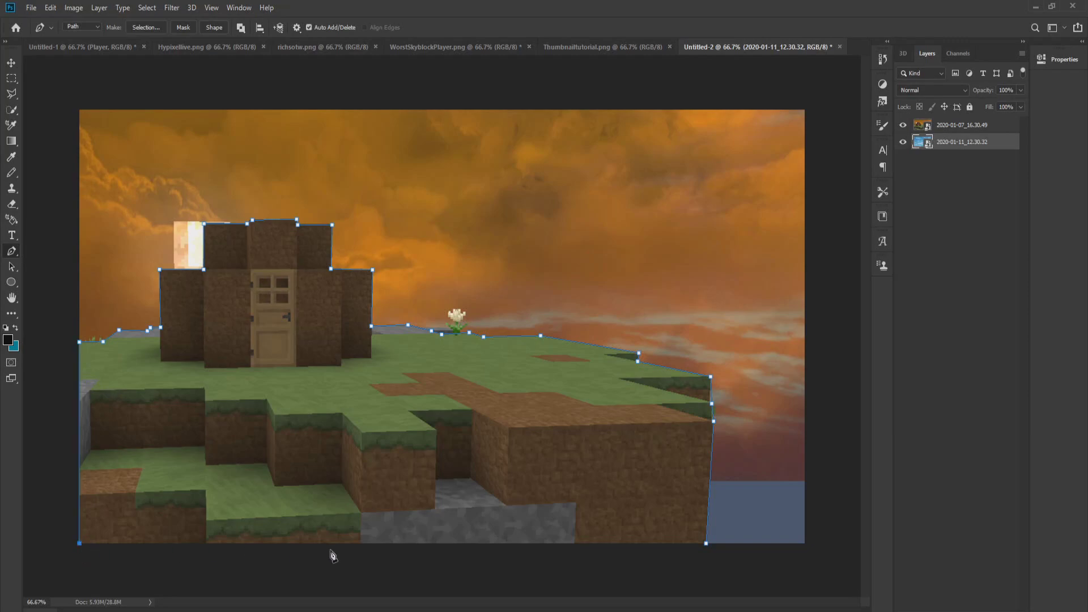
click(707, 544)
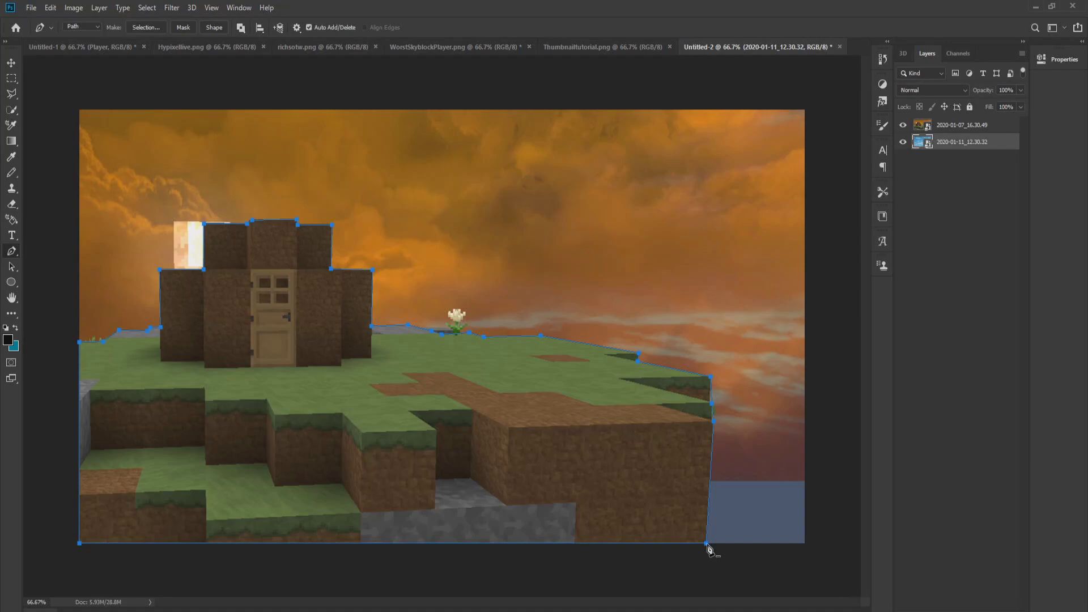
Convert the closed island path into a new anti-aliased selection with a feather radius of 0 pixels.
right_click(587, 454)
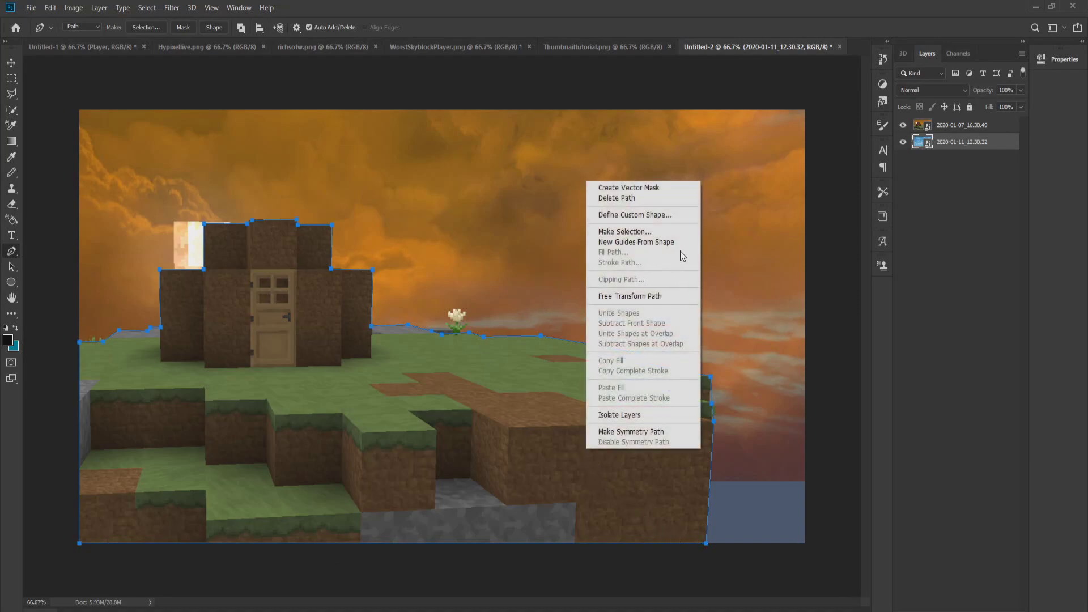
right_click(450, 361)
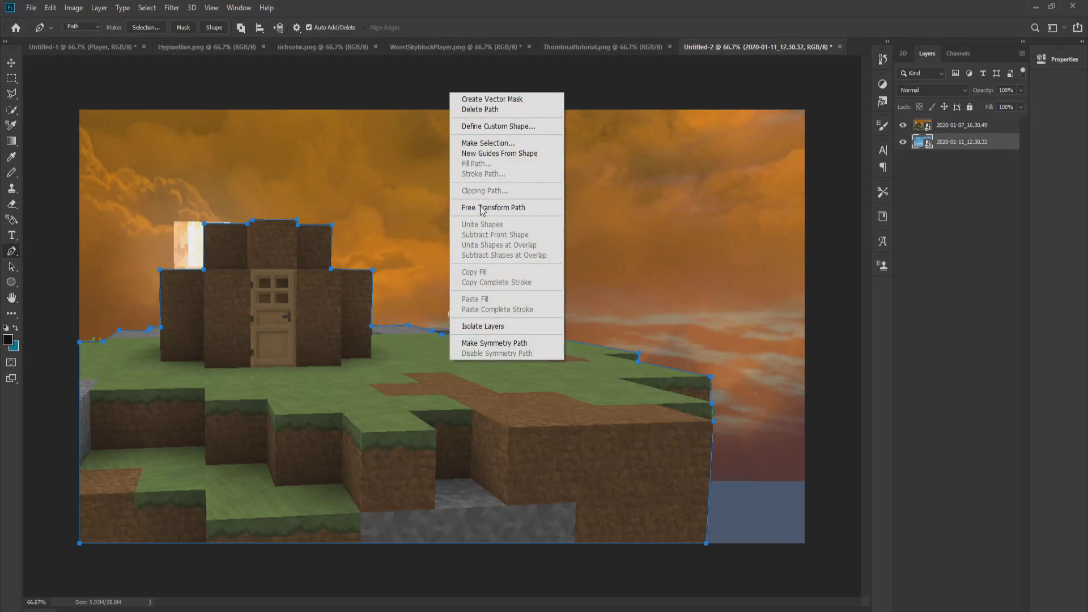
click(488, 143)
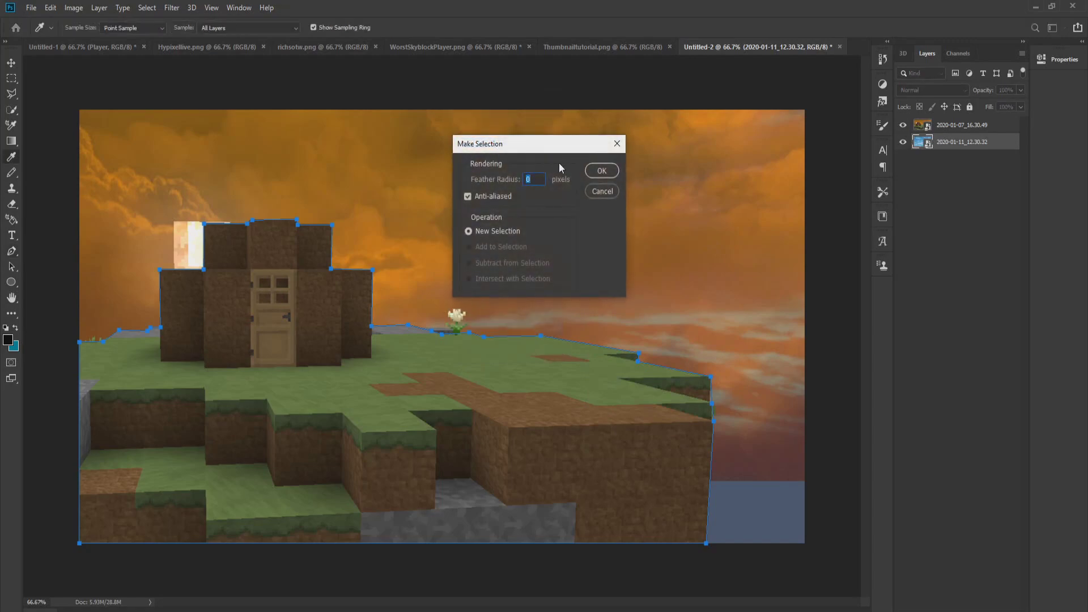
click(602, 170)
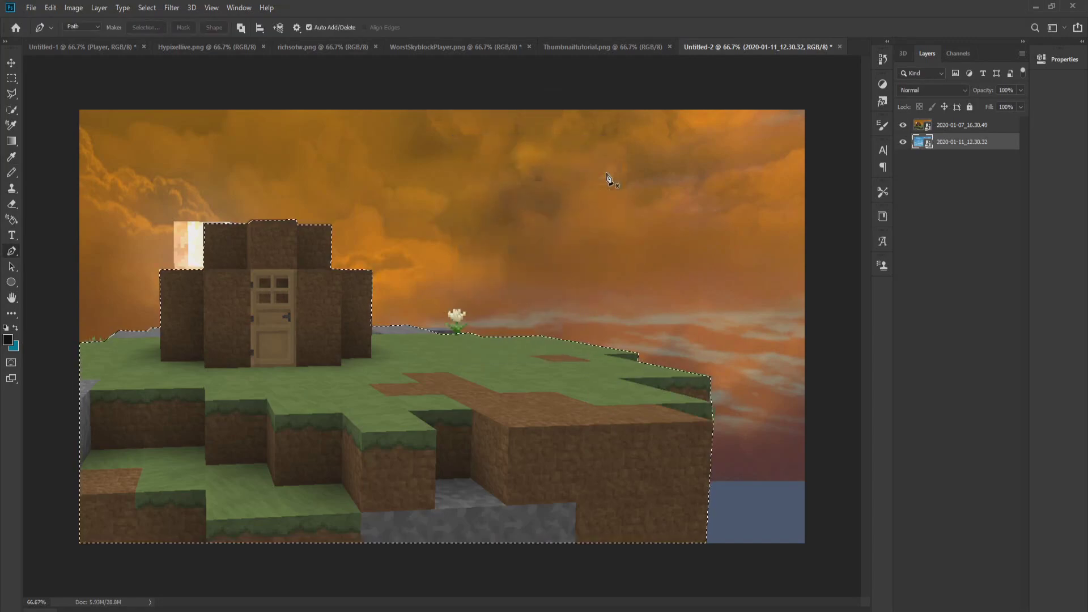
Copy the selected island from 2020-01-07_16.30.49 to a new layer and delete the original screenshot layer.
click(963, 125)
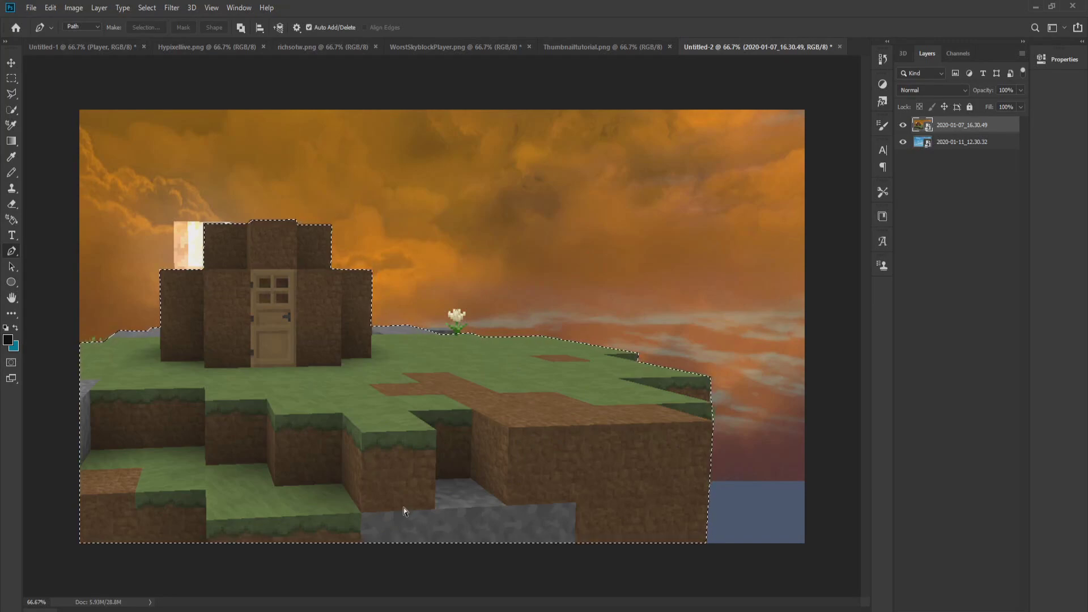
key(ctrl+j)
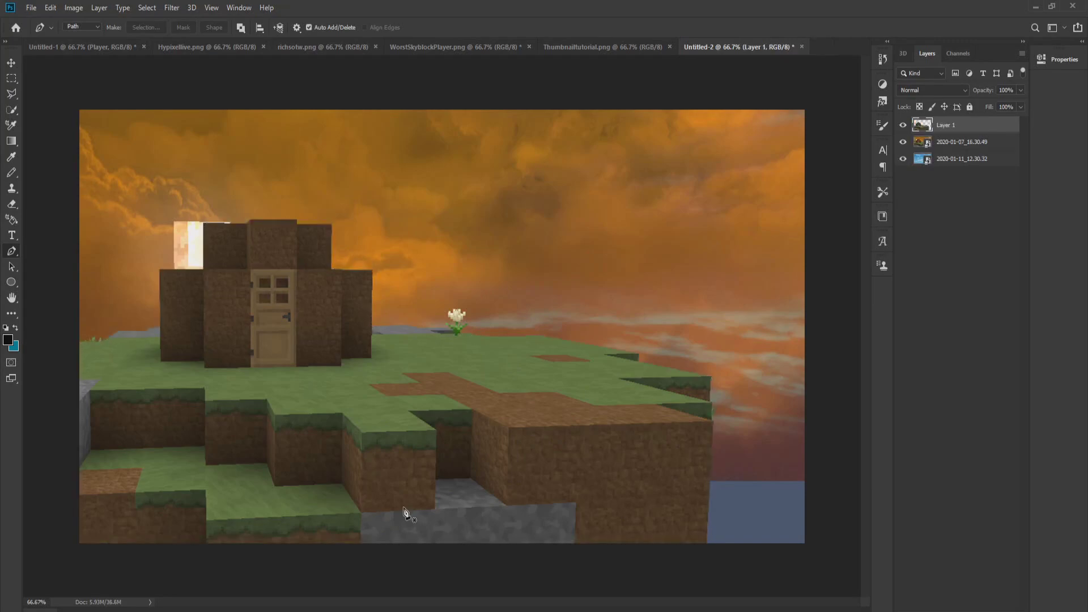
click(952, 145)
key(Delete)
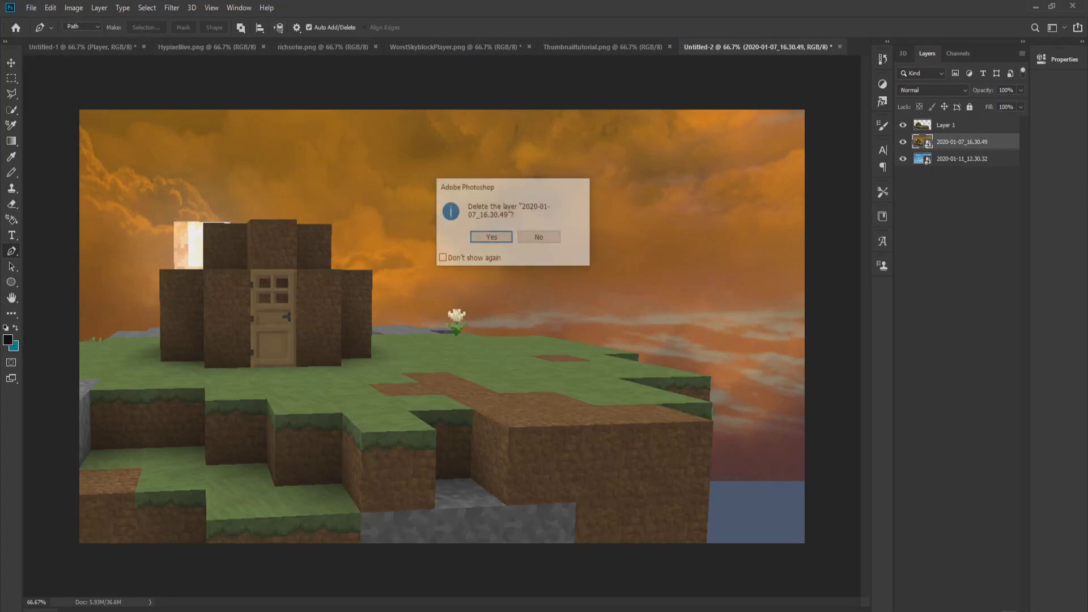
click(479, 237)
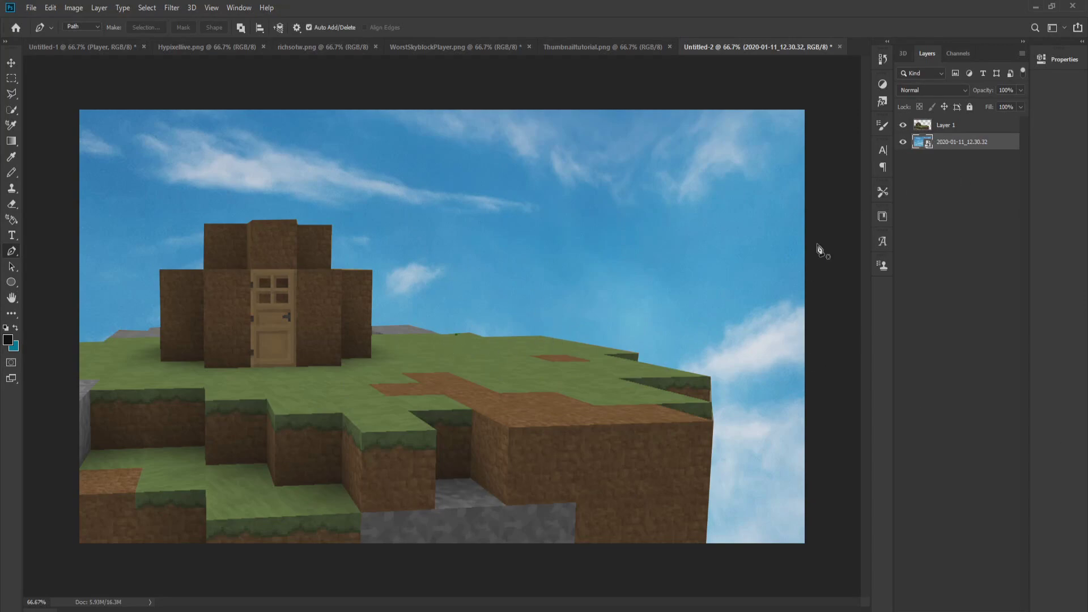
Add a 13 px outside Stroke in white (ffffff) at 100% opacity to the cut-out island layer.
click(946, 127)
right_click(945, 128)
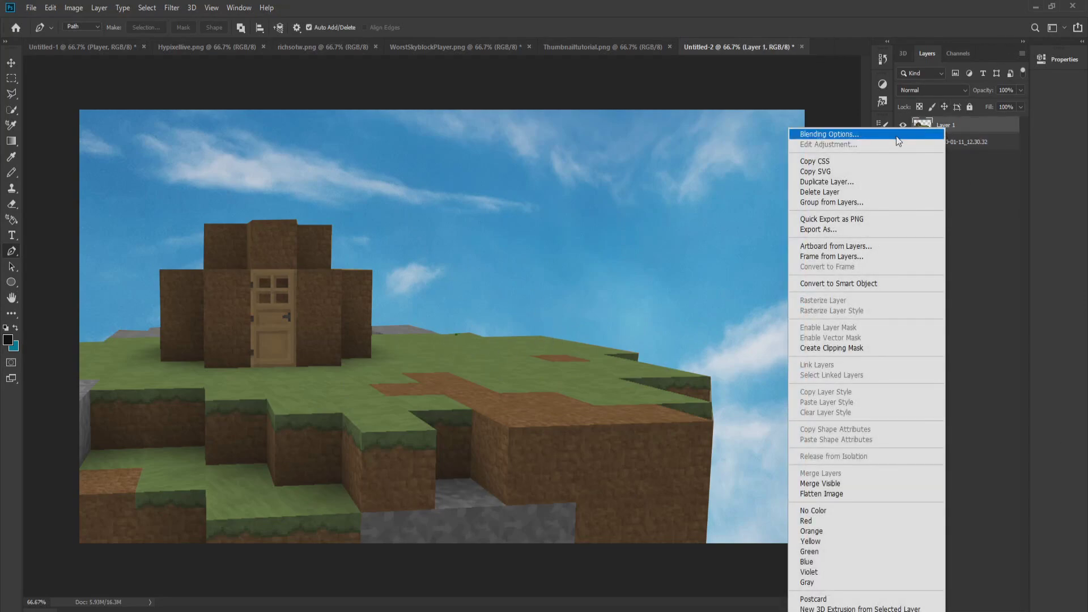
click(843, 135)
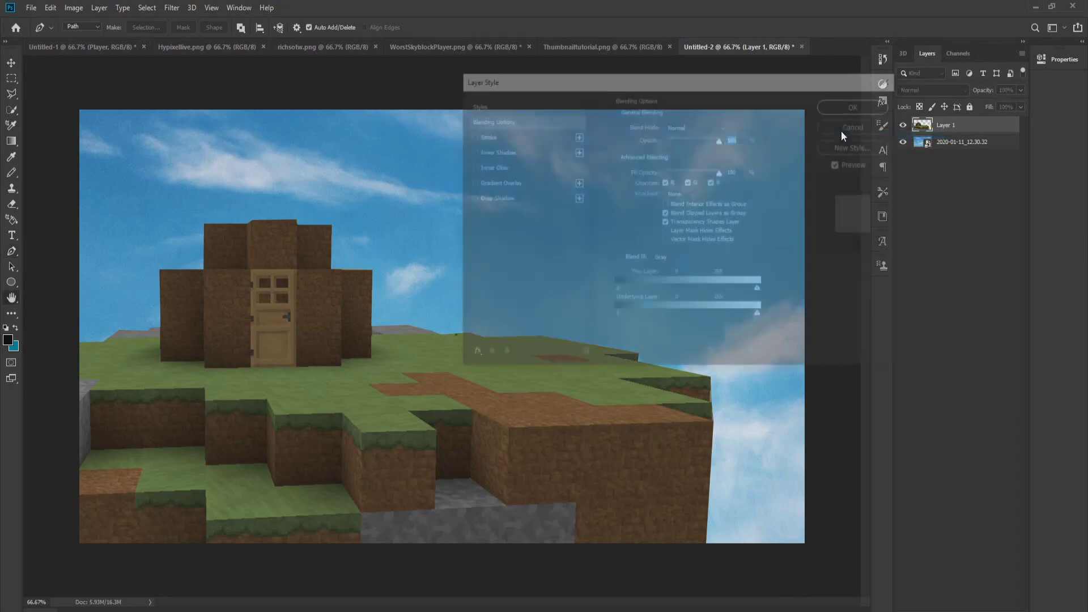
click(522, 135)
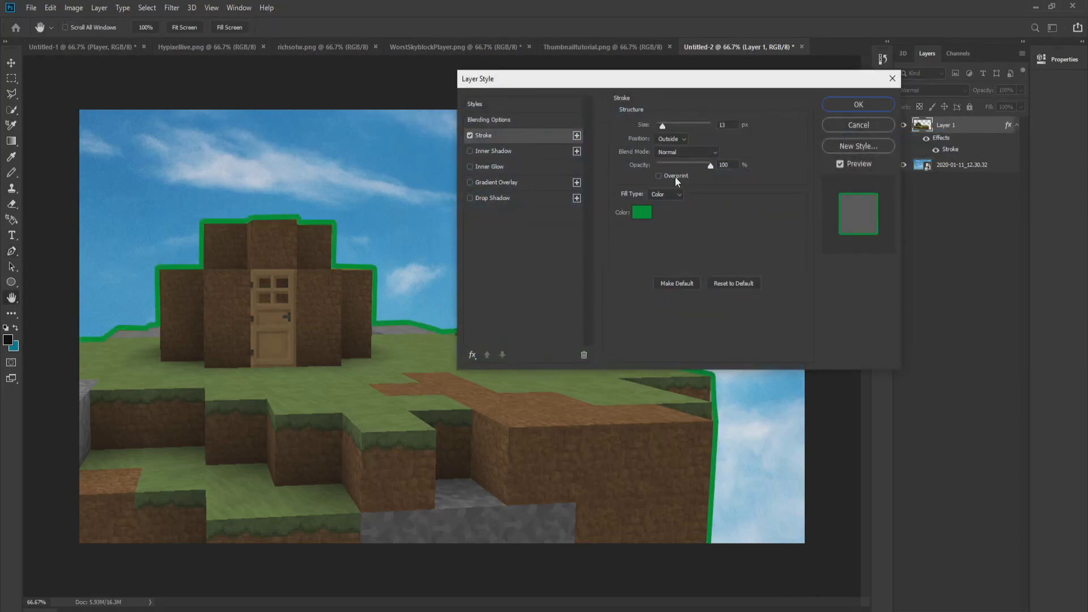
click(642, 213)
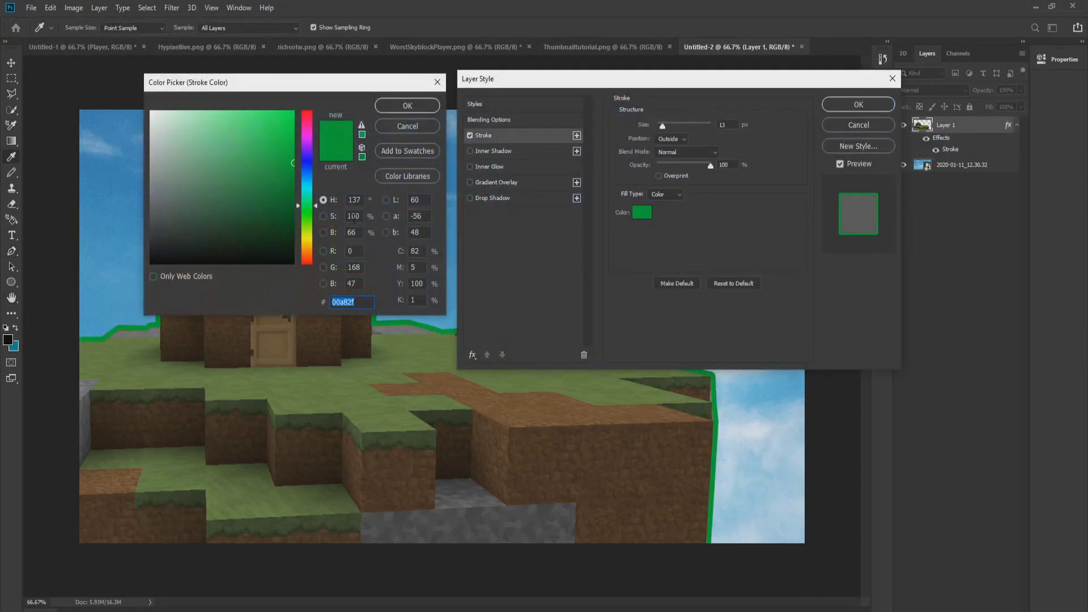
drag(211, 133, 150, 111)
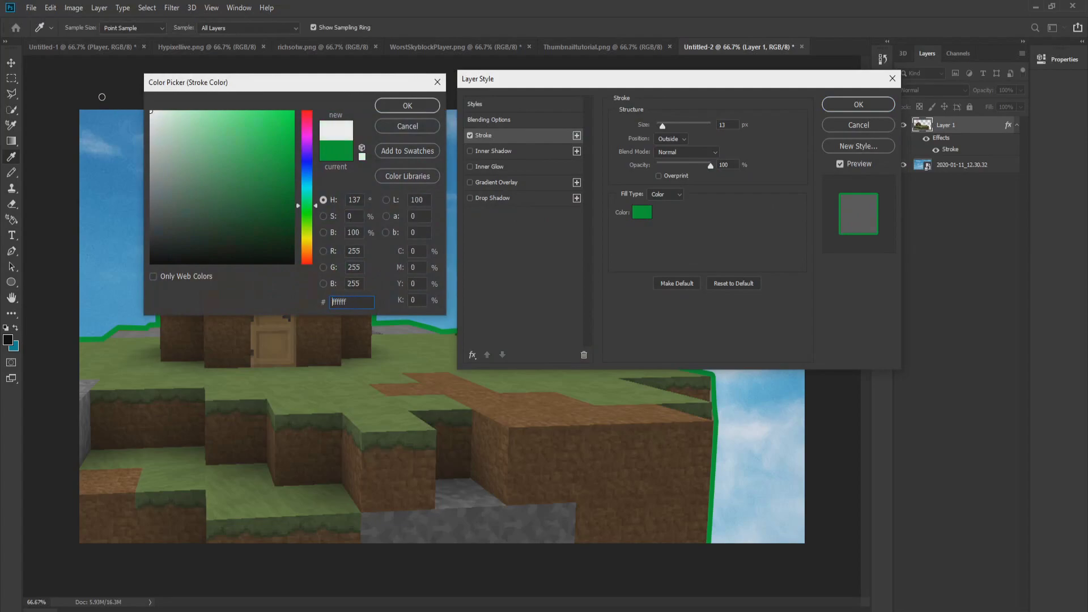
click(420, 112)
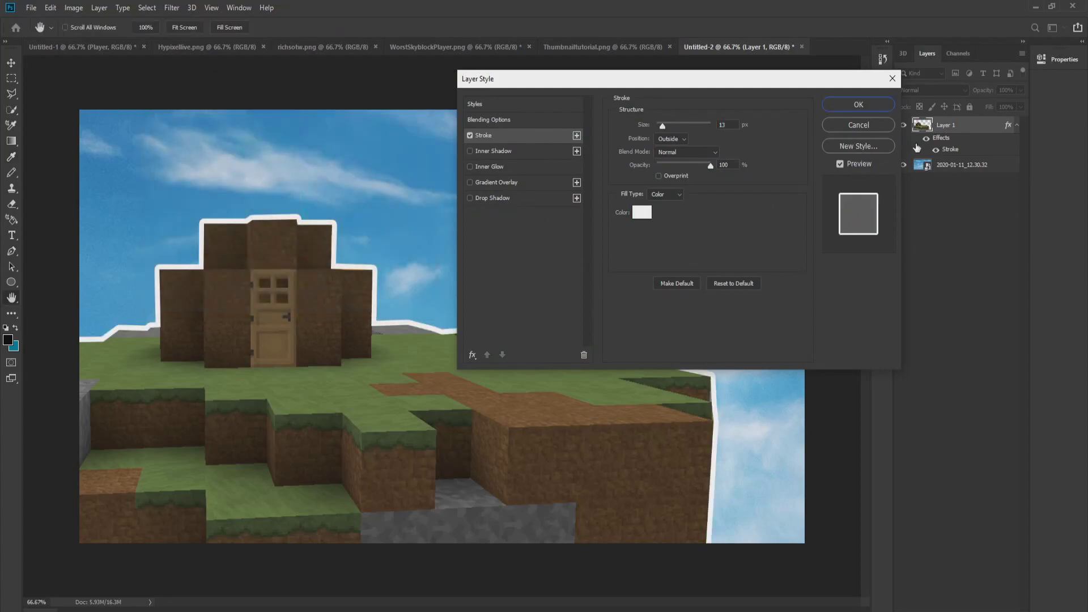
click(858, 105)
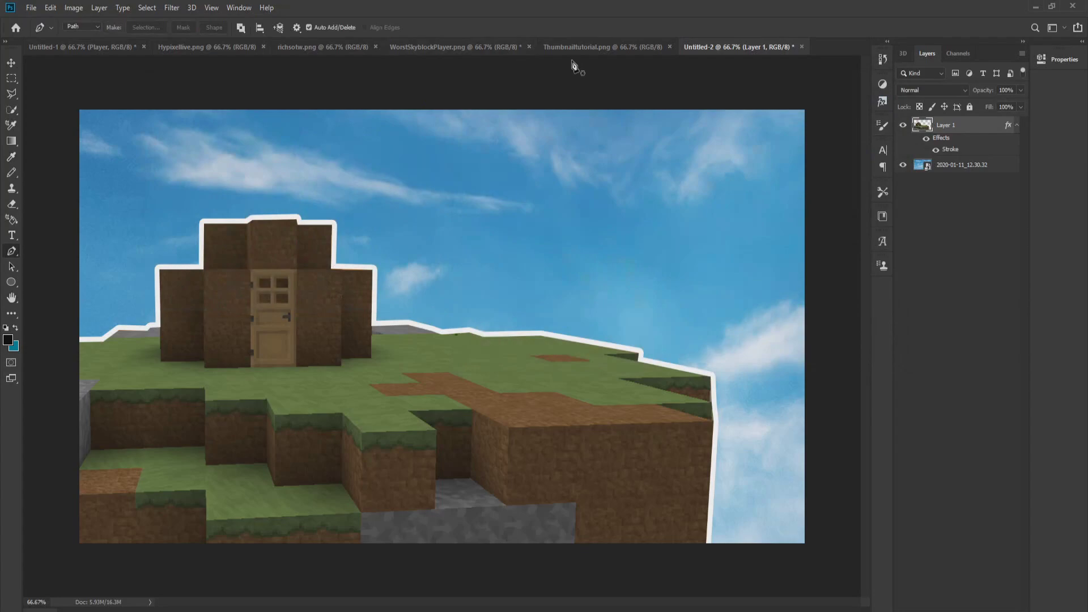
Compare with the finished WorstSkyblockPlayer.png, and place the tuti text image from the Pictures folder as an embedded layer in Untitled-2.
click(466, 48)
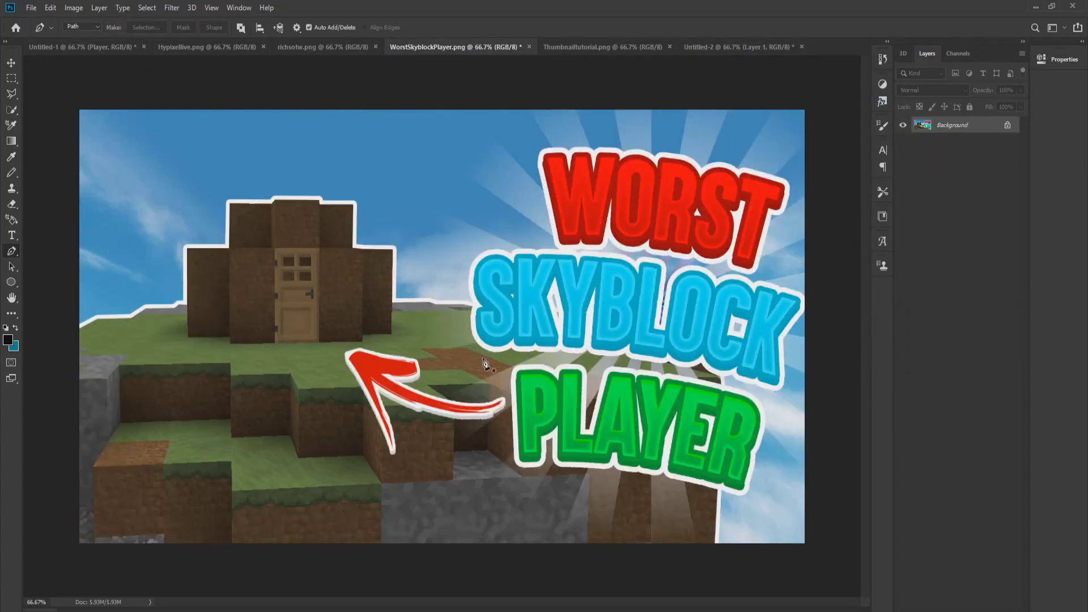
click(719, 45)
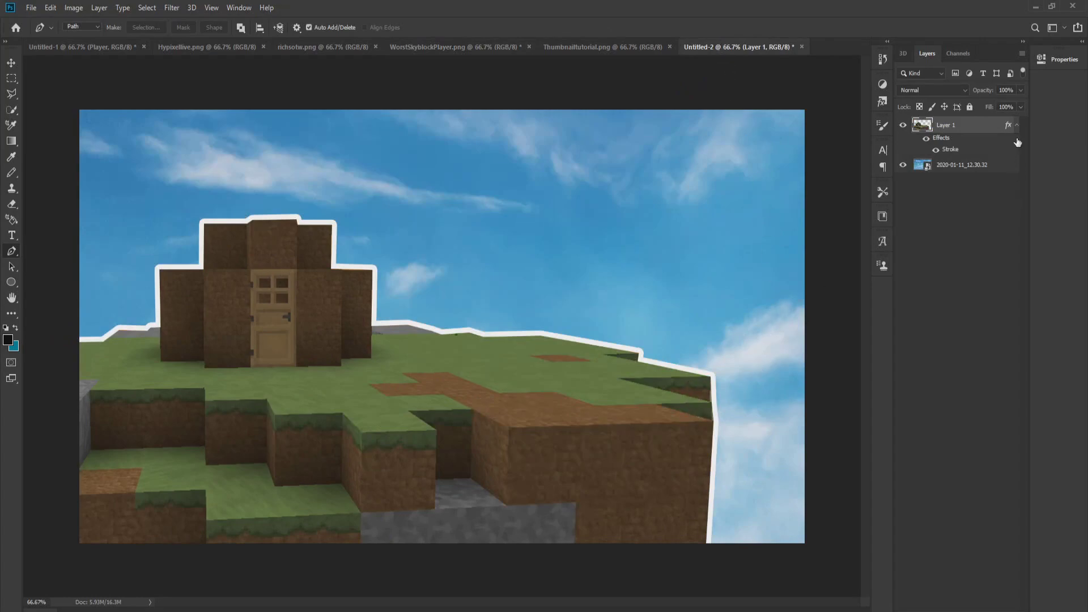
click(31, 8)
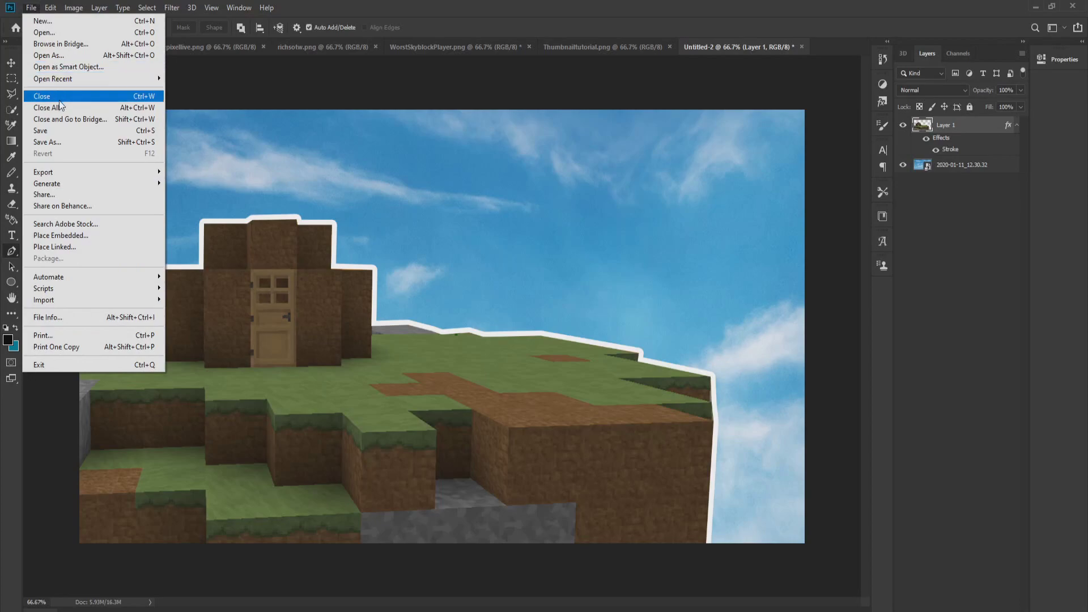
click(77, 235)
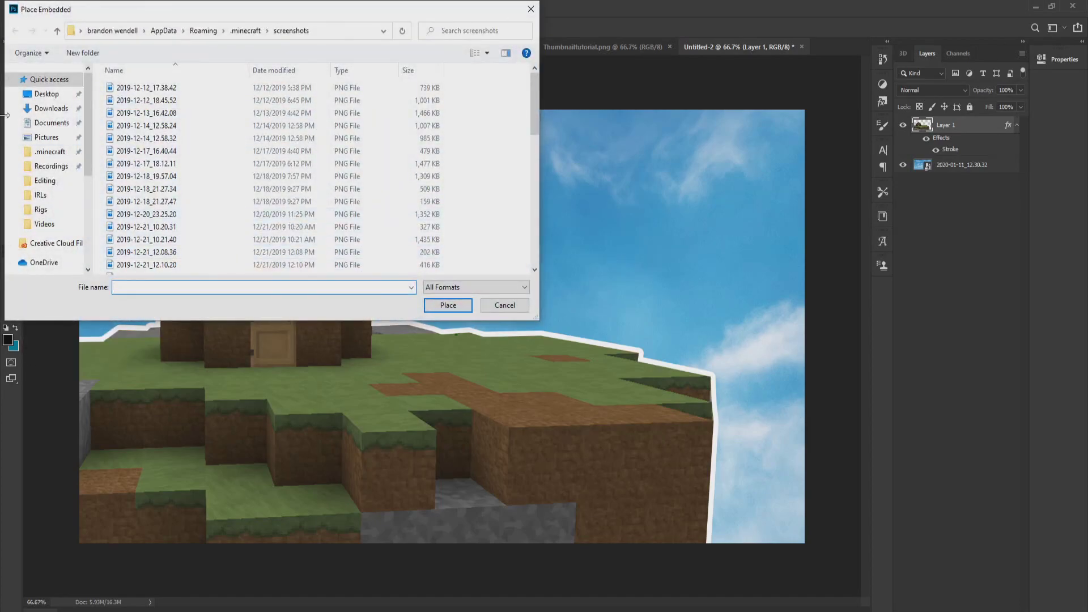
click(47, 137)
scroll(380, 224, down, 5)
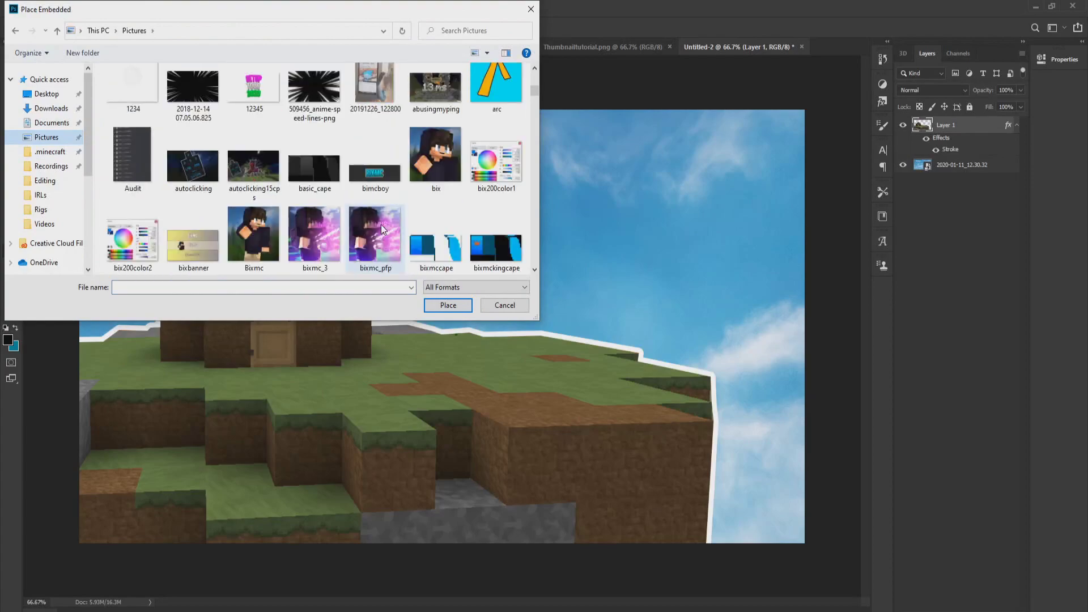
scroll(383, 227, down, 3)
scroll(383, 227, down, 15)
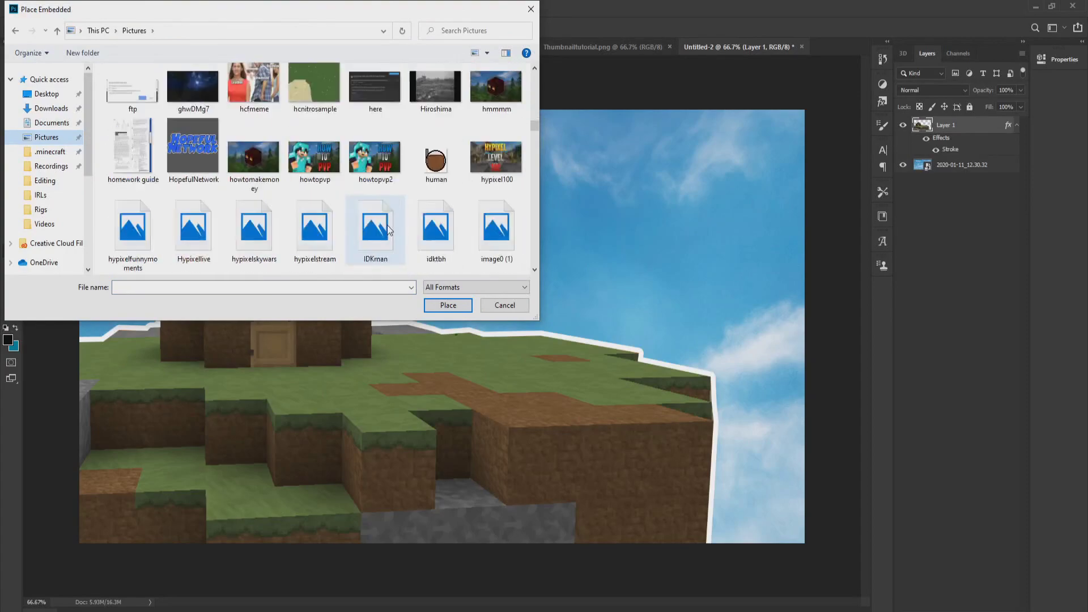
scroll(496, 206, down, 15)
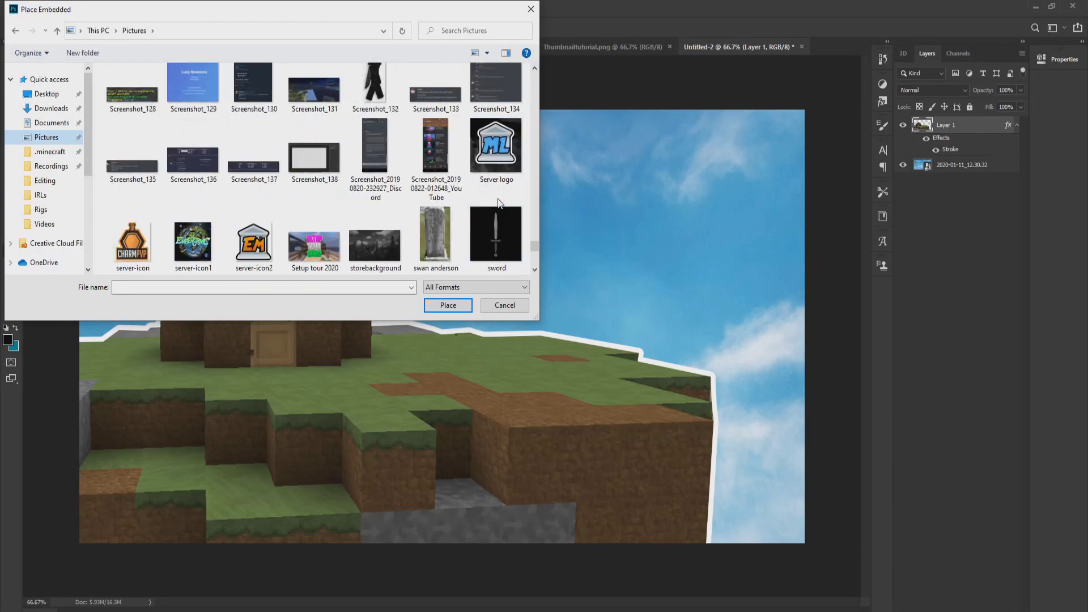
click(370, 247)
click(446, 306)
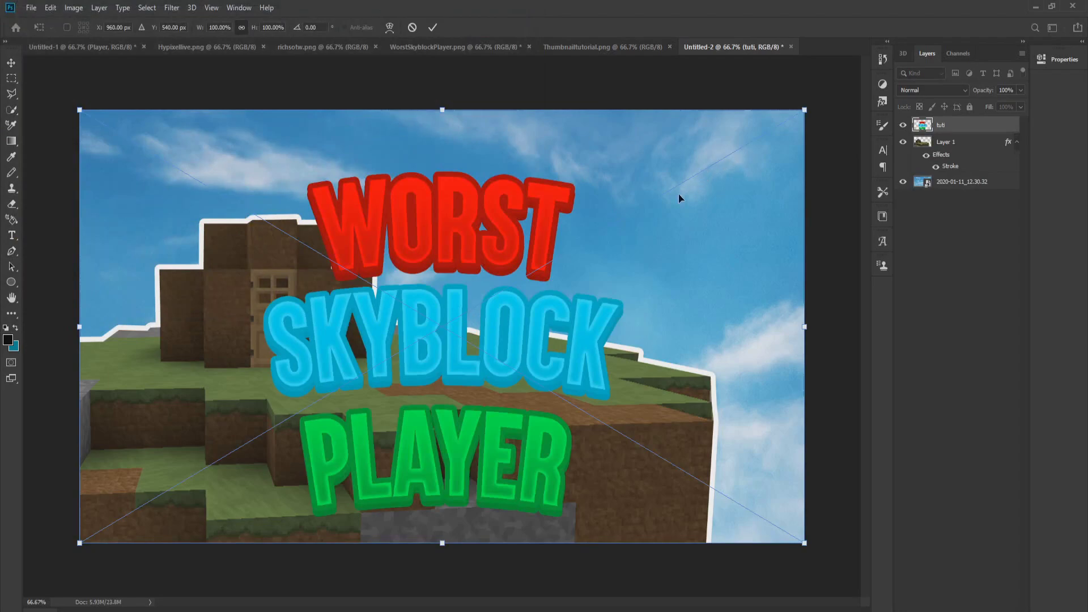
Confirm the tuti text placement, move it over the sky beside the house, and scale it to 92.76%.
click(433, 29)
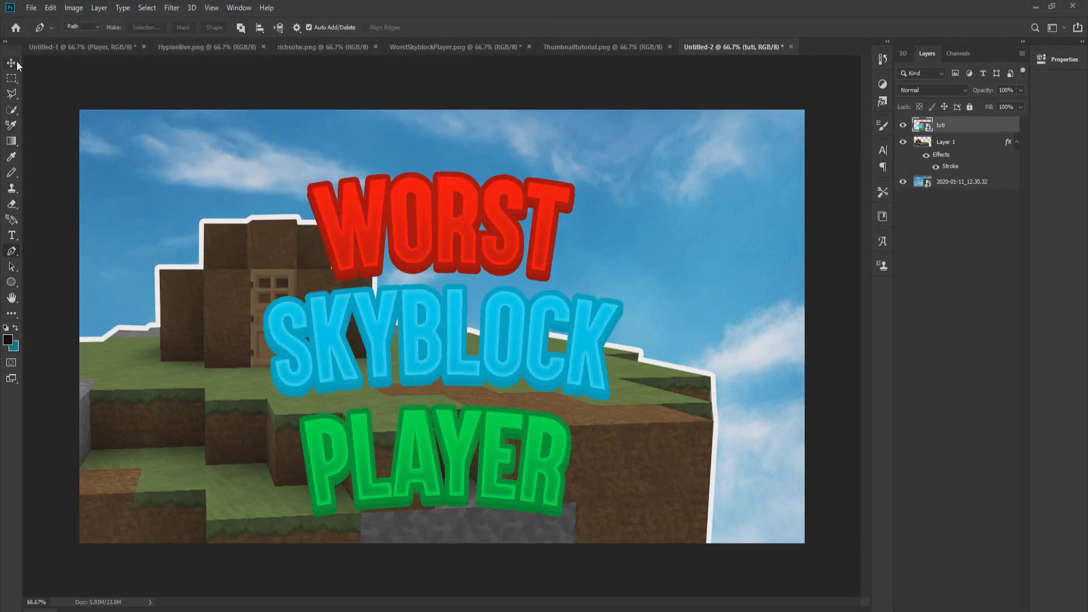
drag(400, 236, 565, 191)
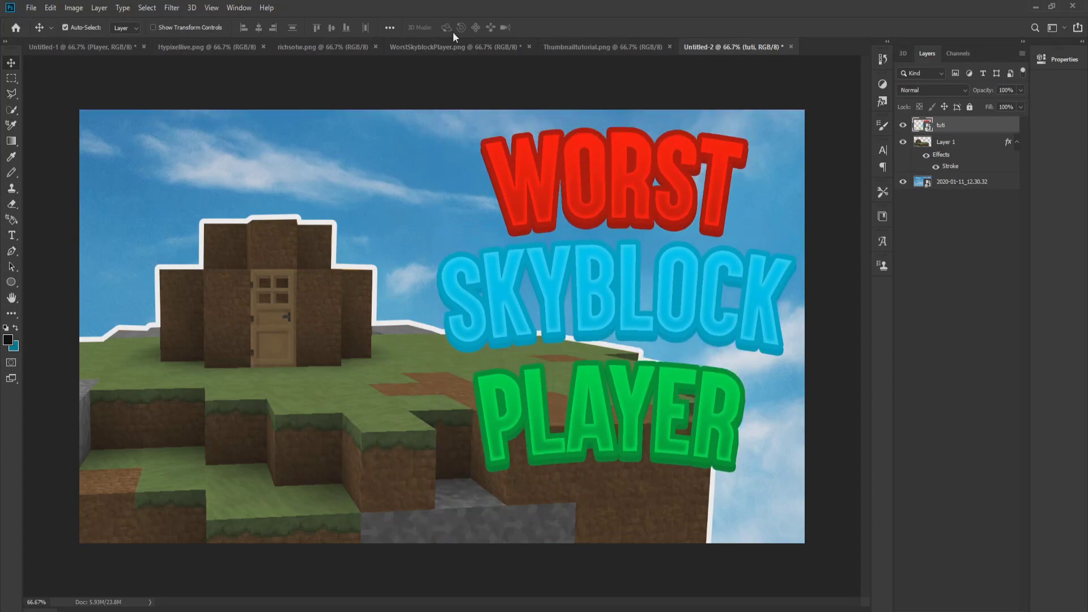
click(427, 50)
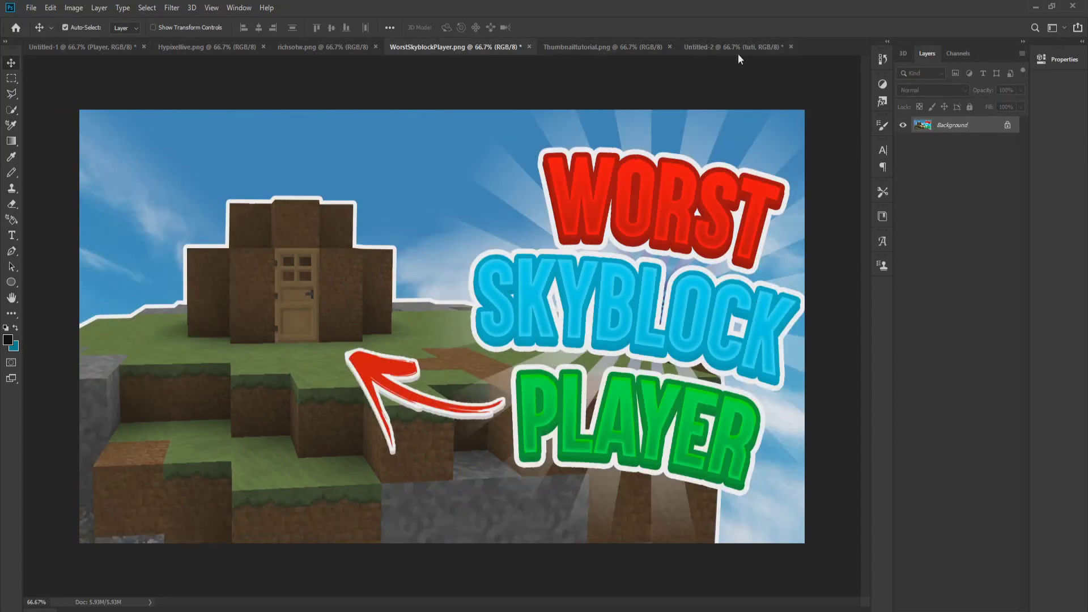
click(735, 47)
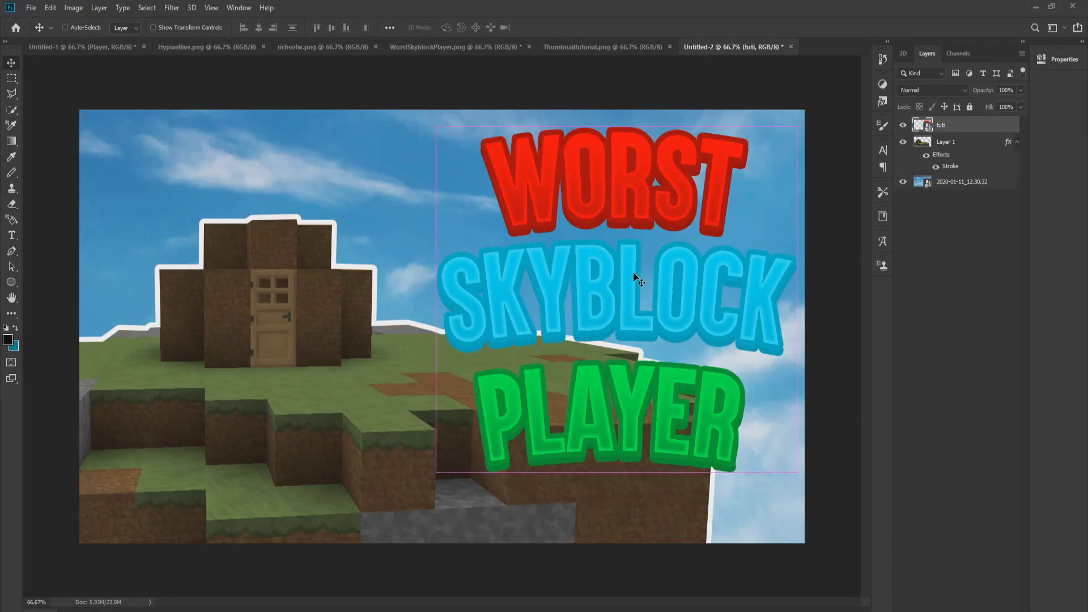
key(ctrl+t)
drag(253, 64, 305, 97)
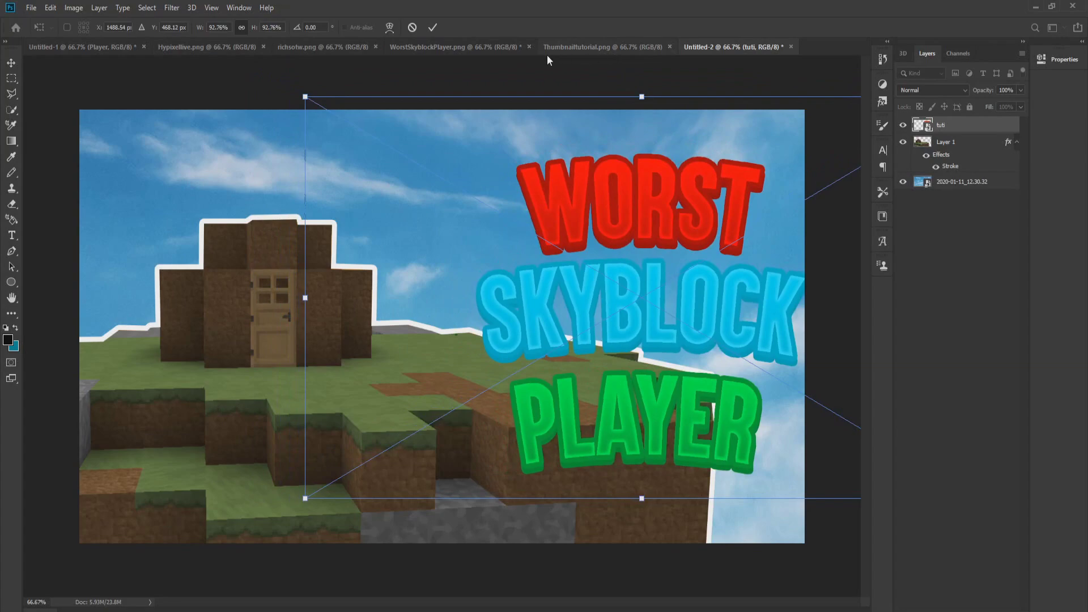
click(432, 27)
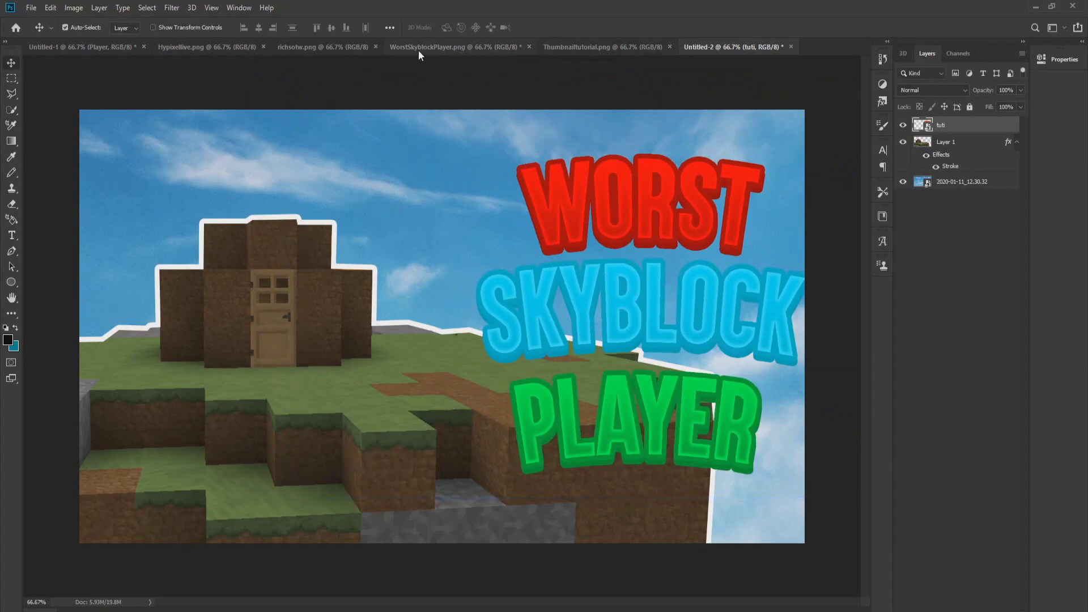
Match the finished thumbnail's slanted text by scaling the tuti layer to 88.65%, rotating it 12.61° clockwise, and repositioning it over the sky.
click(419, 51)
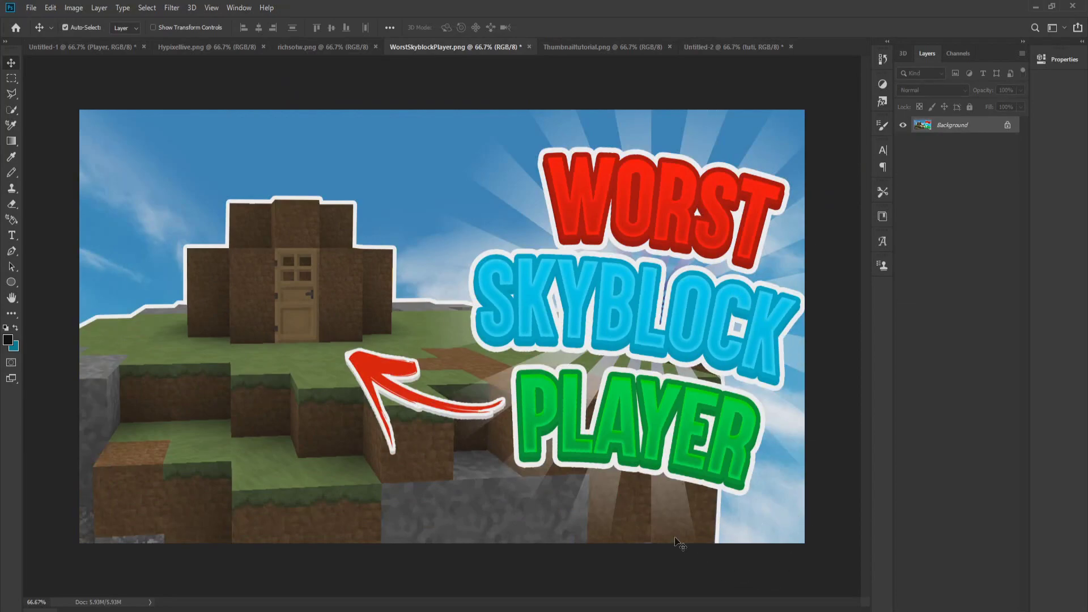
click(706, 50)
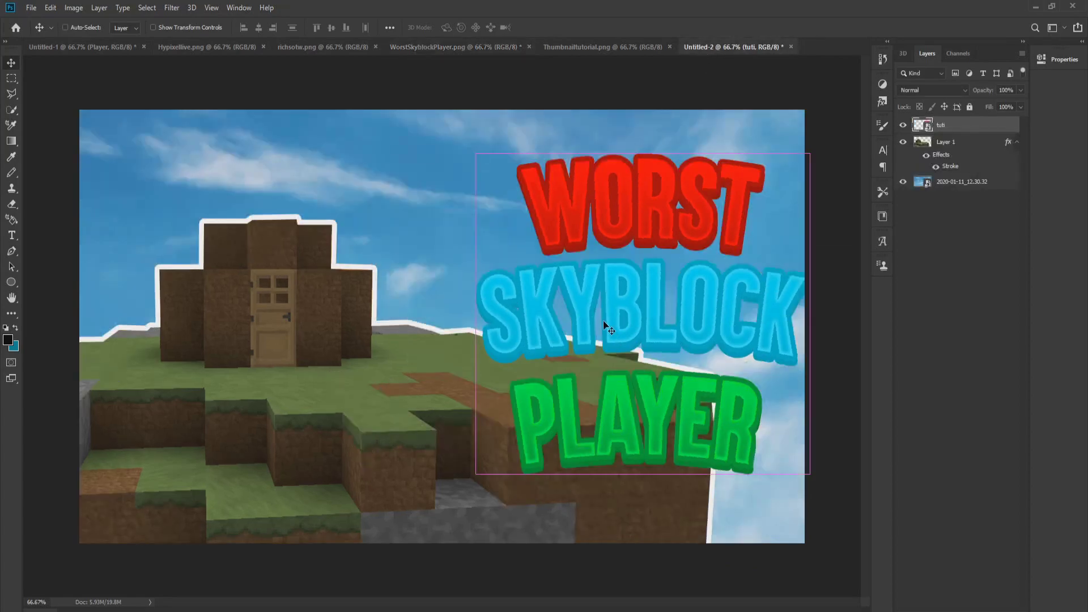
key(ctrl+t)
drag(291, 94, 340, 60)
drag(512, 209, 502, 196)
drag(671, 85, 670, 129)
click(432, 27)
Check the text outline in WorstSkyblockPlayer.png and add a 13 px outside white Stroke at 100% opacity to the tuti layer.
click(438, 47)
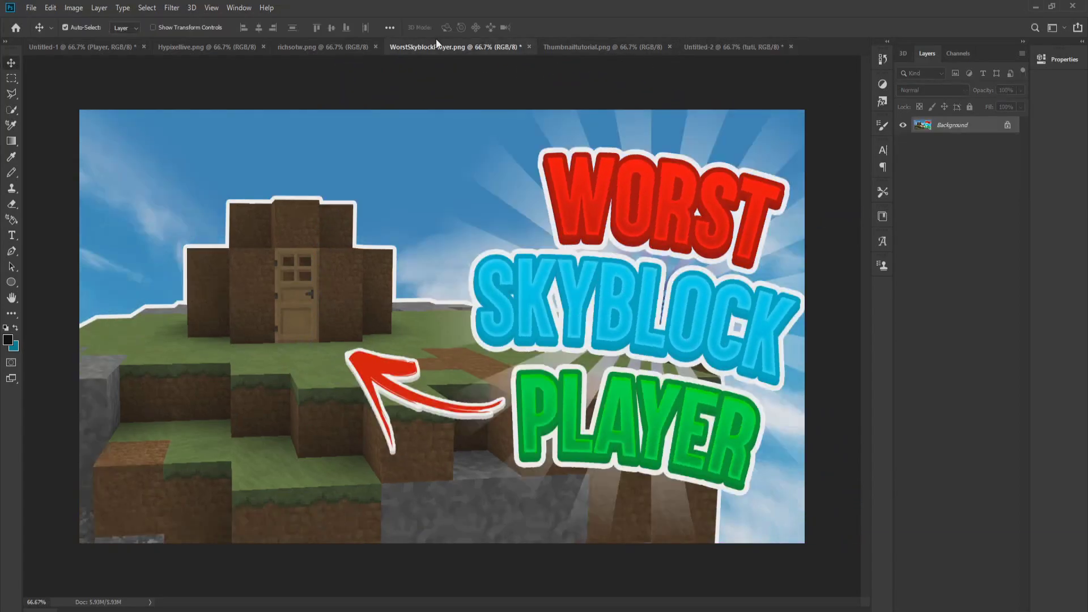
click(727, 47)
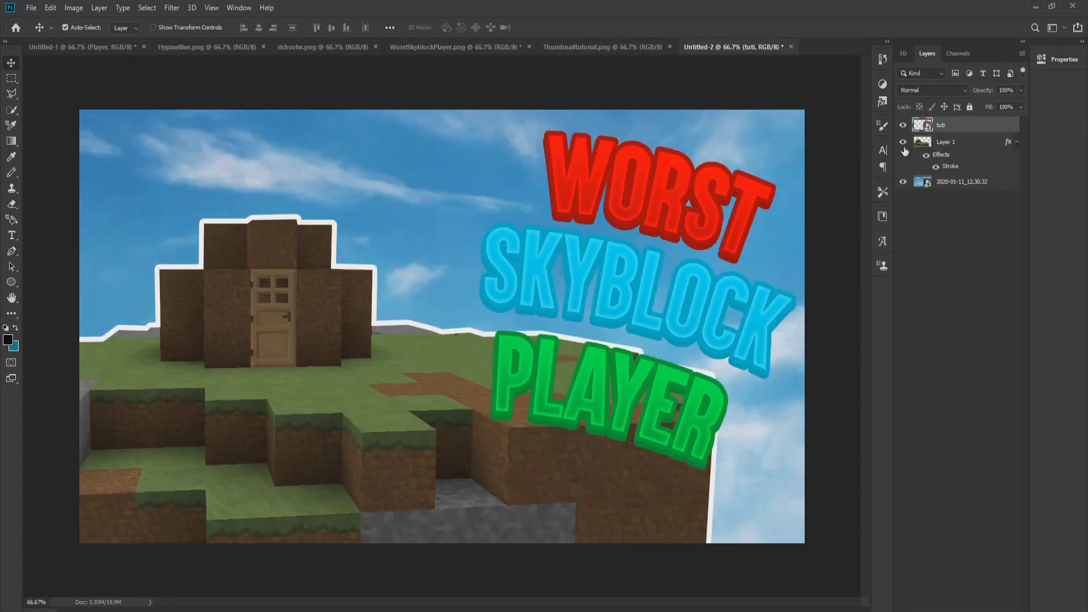
right_click(952, 130)
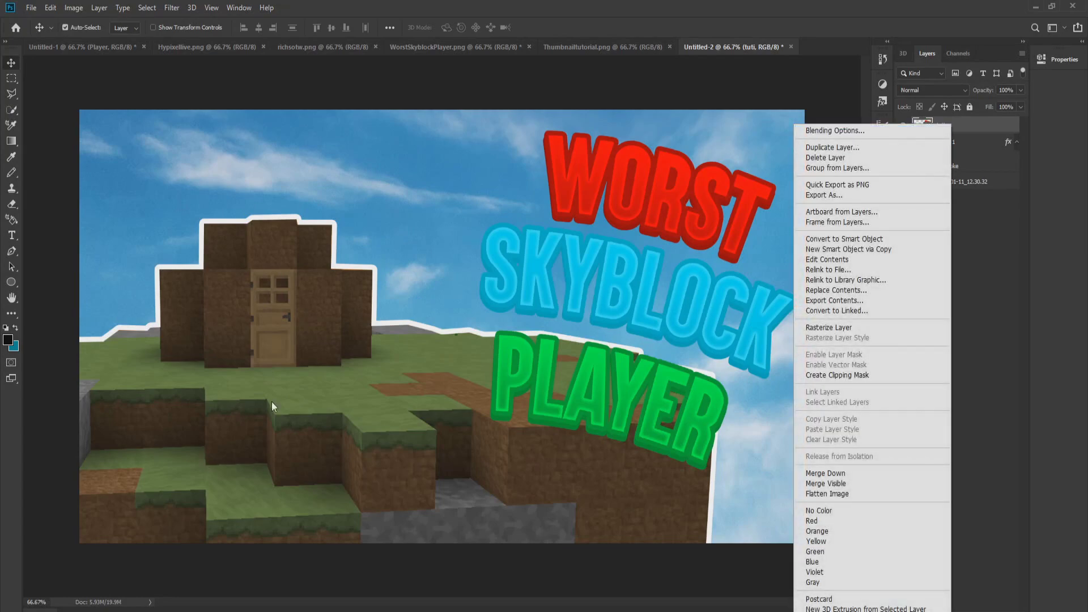
click(839, 131)
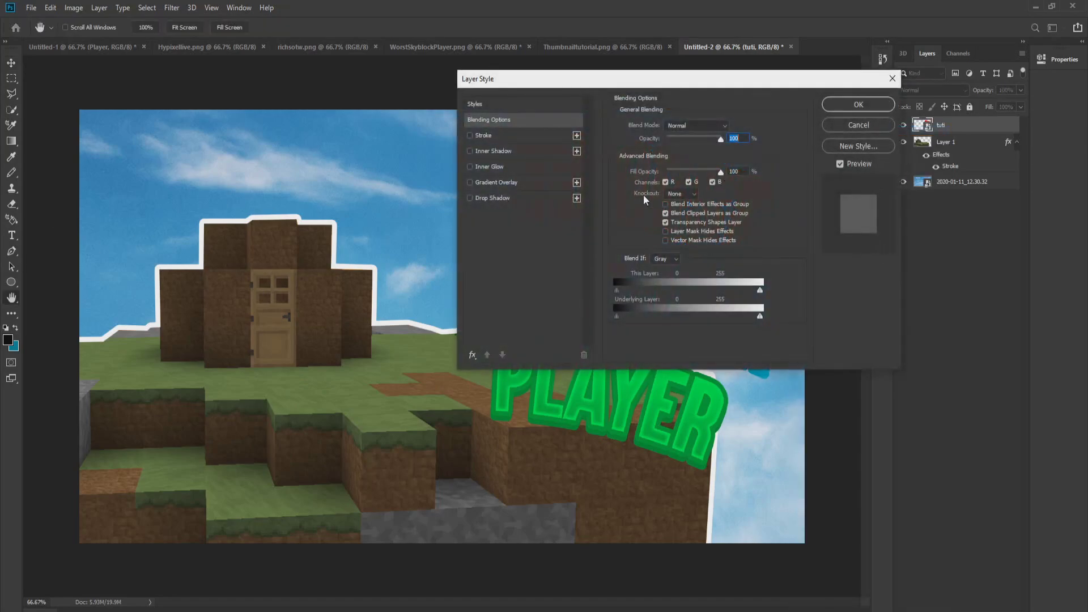
click(481, 135)
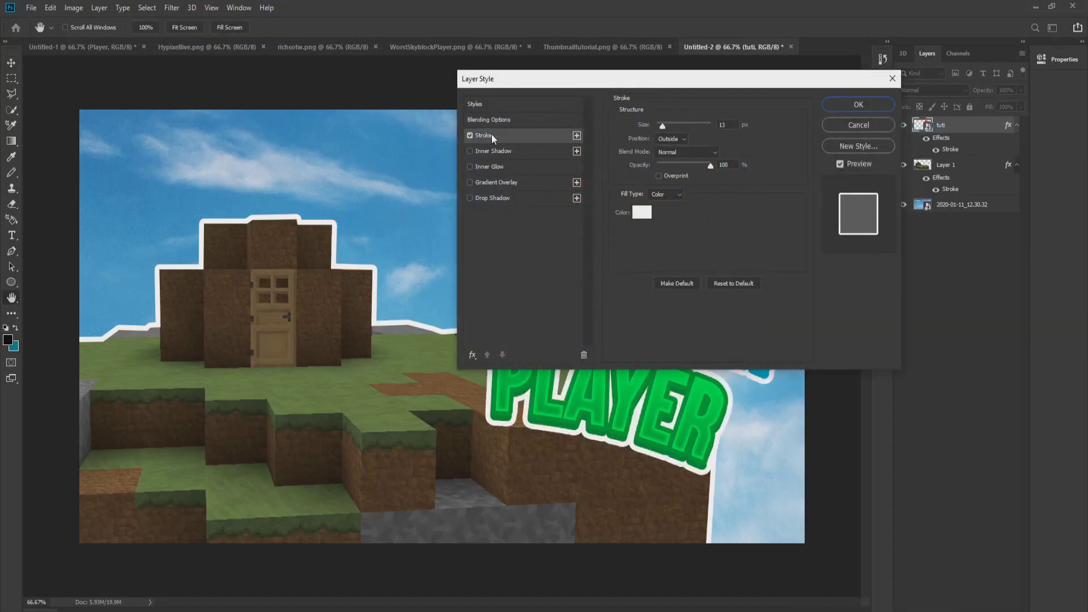
click(858, 104)
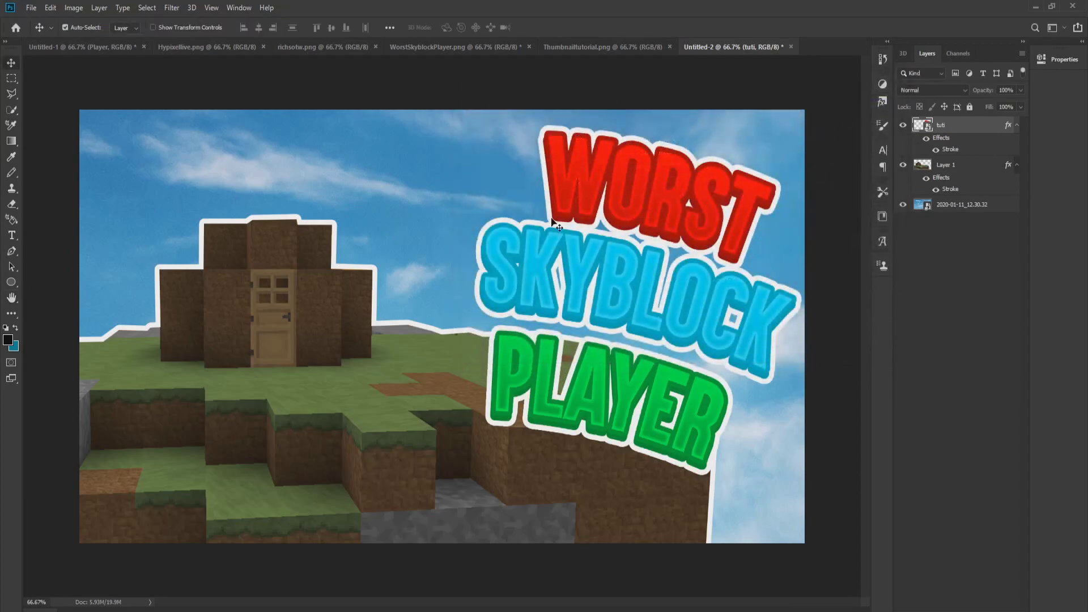
Compare the text tilt with WorstSkyblockPlayer.png and rotate the tuti layer slightly counterclockwise.
click(426, 48)
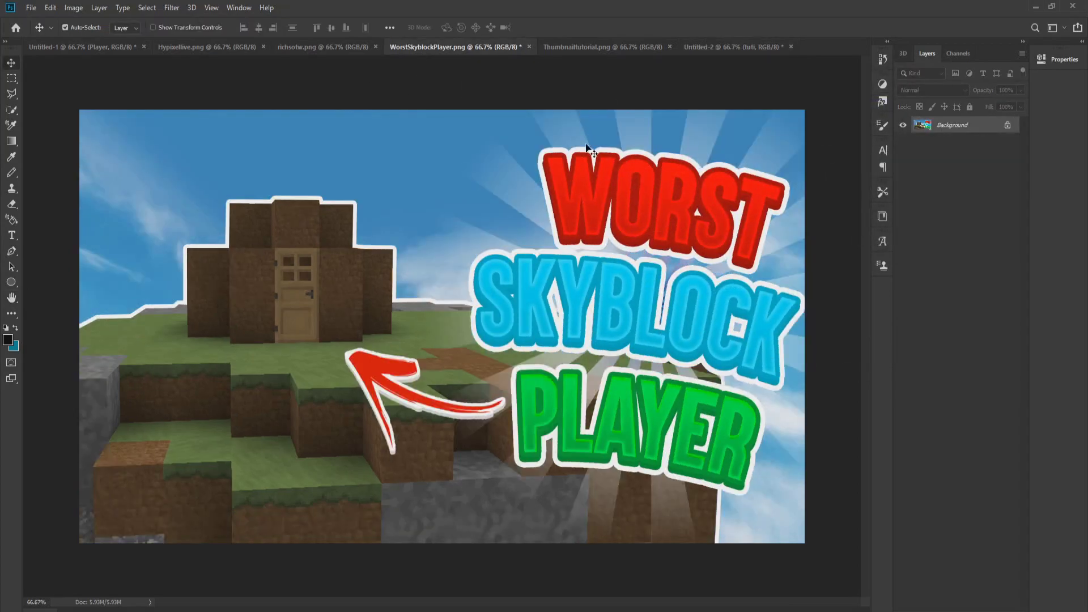
click(765, 47)
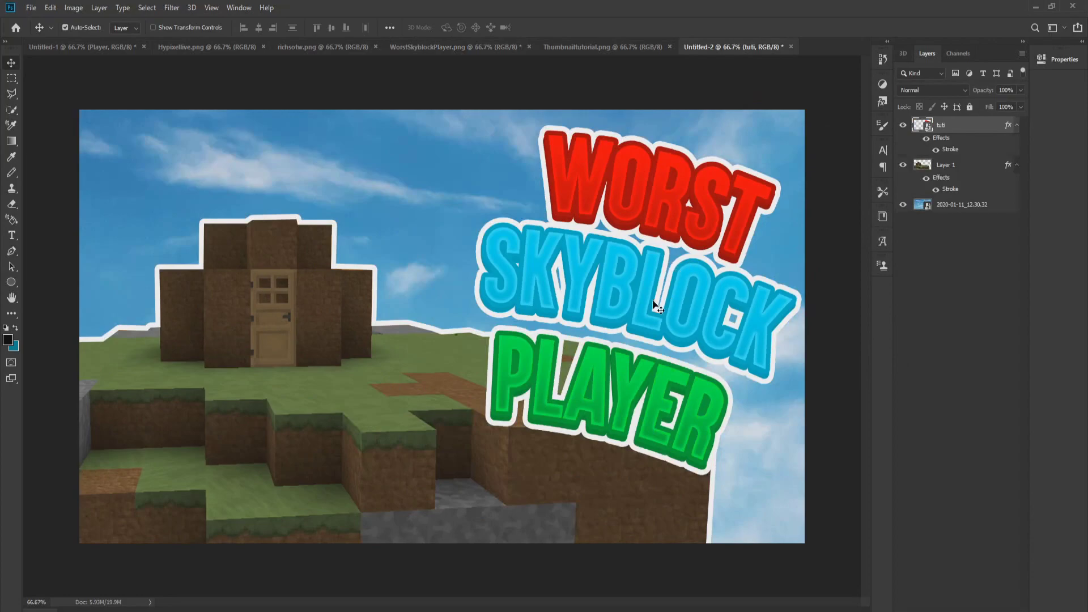
key(ctrl+t)
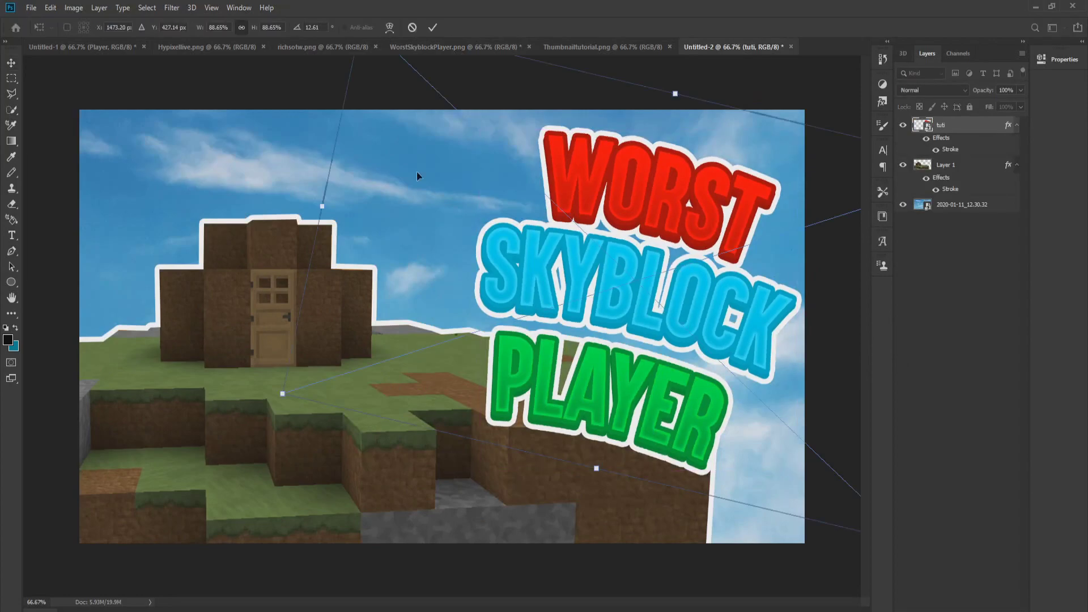
drag(268, 397, 305, 426)
click(432, 27)
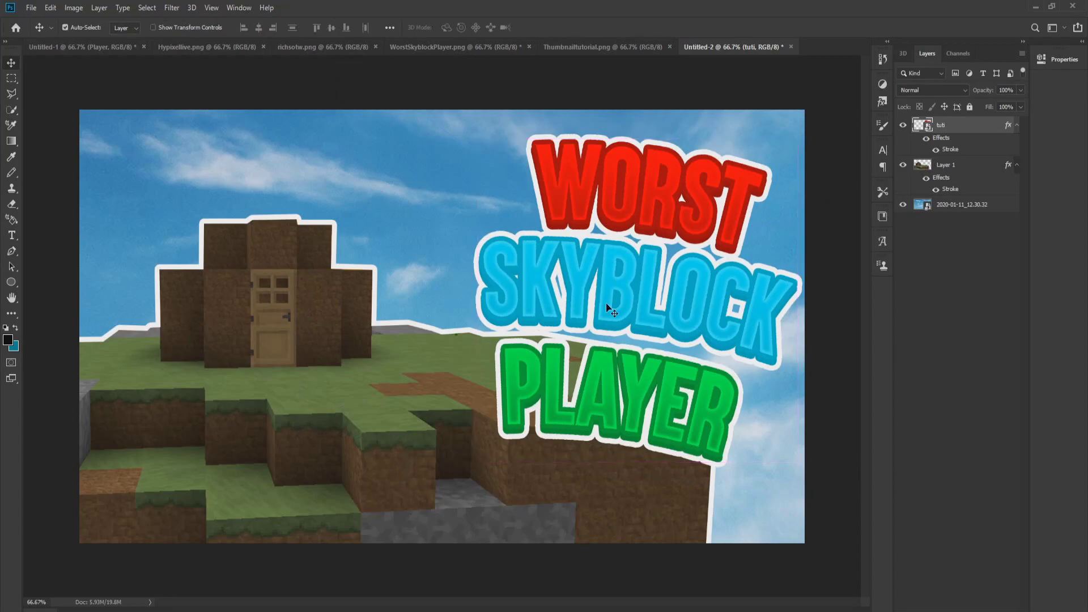
Place Blue Rays Gradient from the Pictures folder as an embedded layer centred on the text, and reorder it directly below the tuti layer.
click(462, 48)
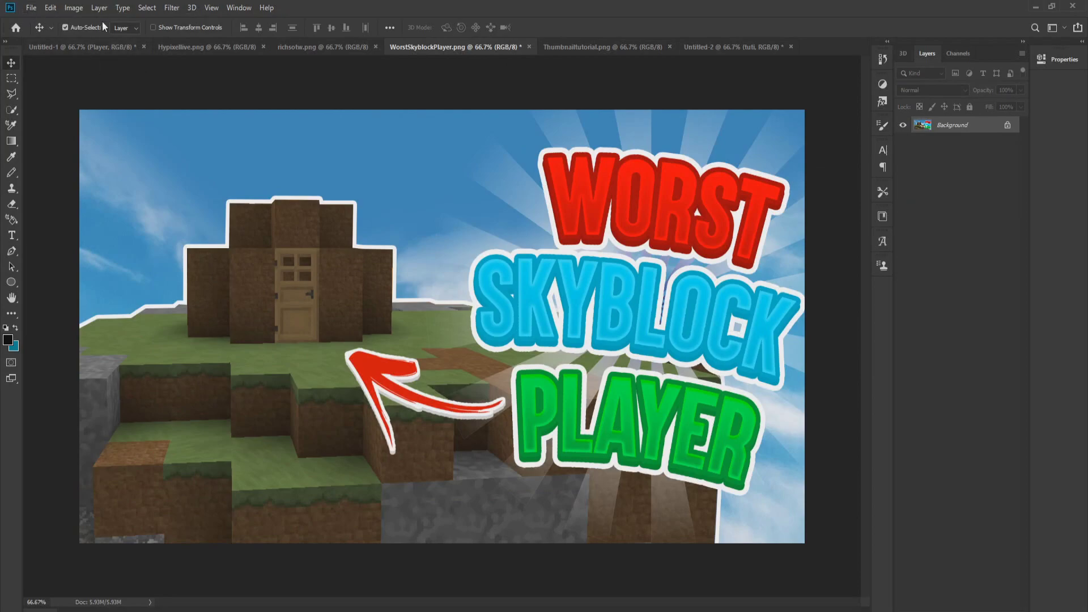
click(719, 47)
click(28, 8)
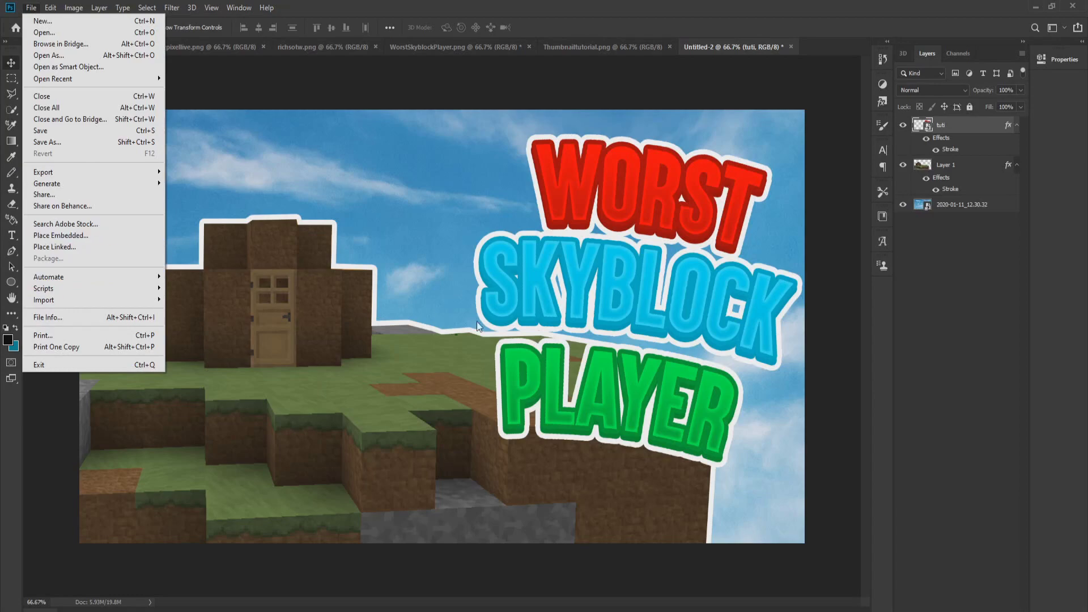
click(82, 236)
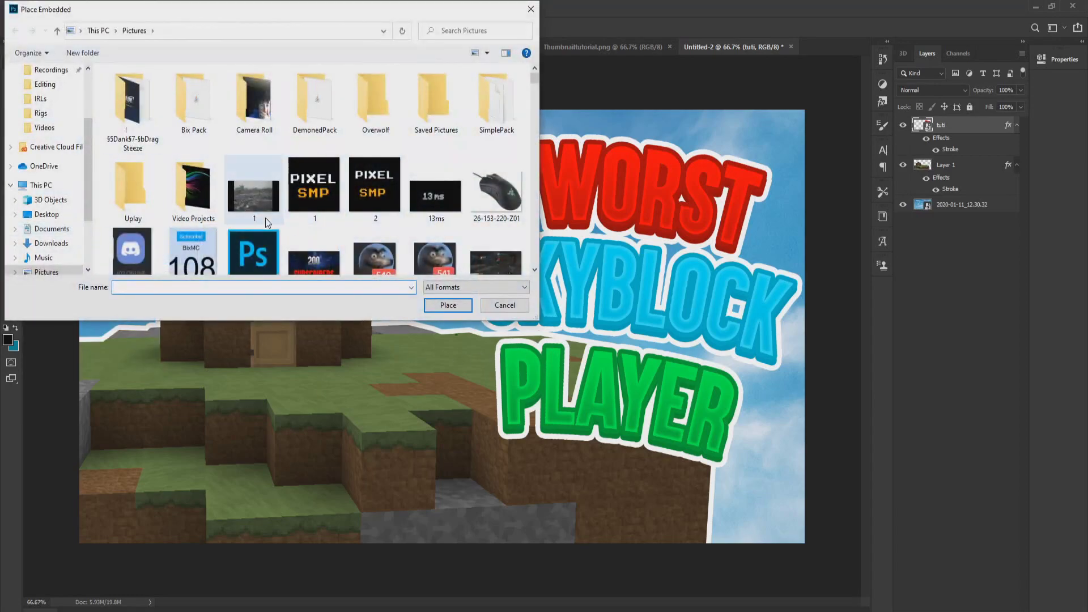
scroll(306, 183, down, 5)
click(327, 146)
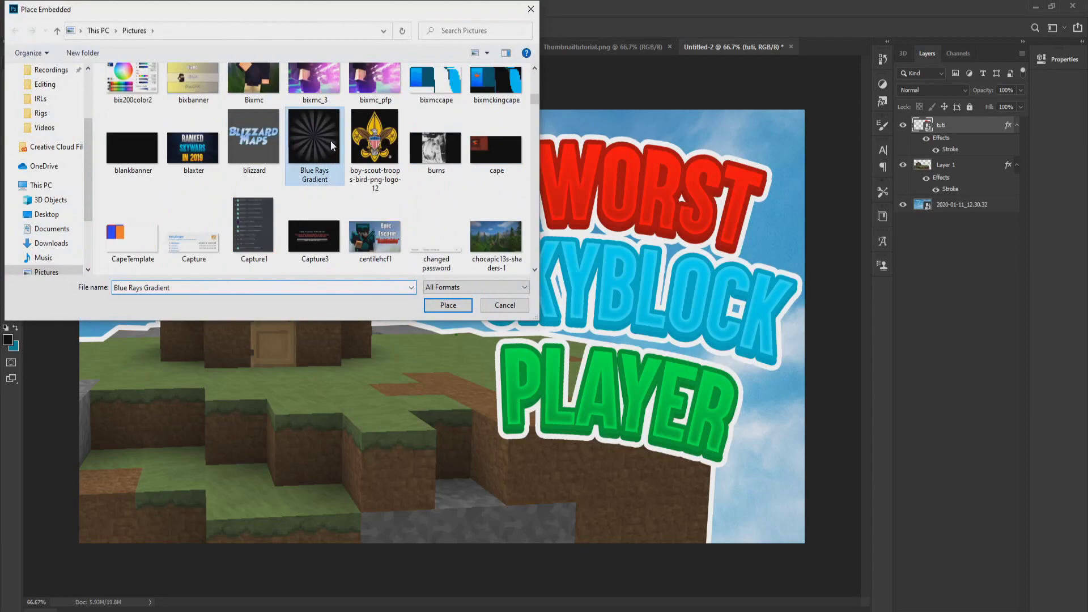
click(447, 305)
drag(590, 370, 790, 347)
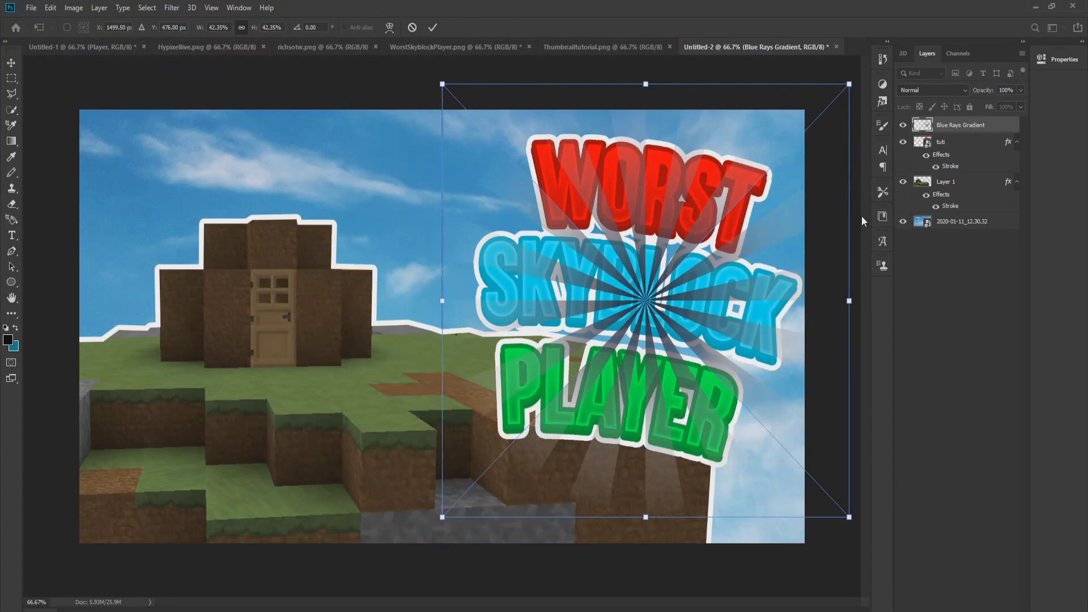
click(430, 28)
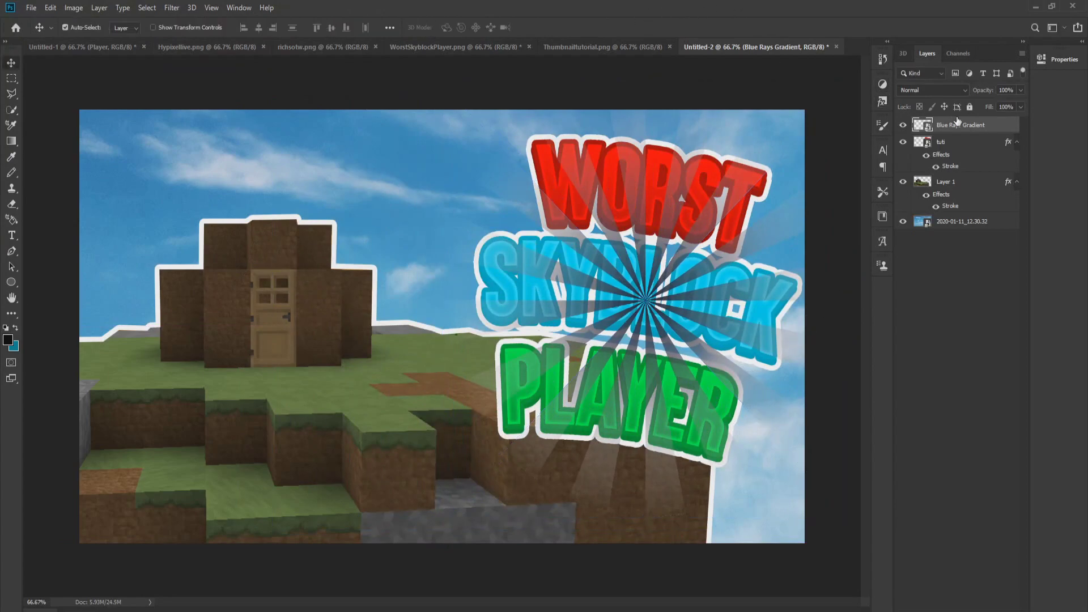
drag(971, 125, 966, 165)
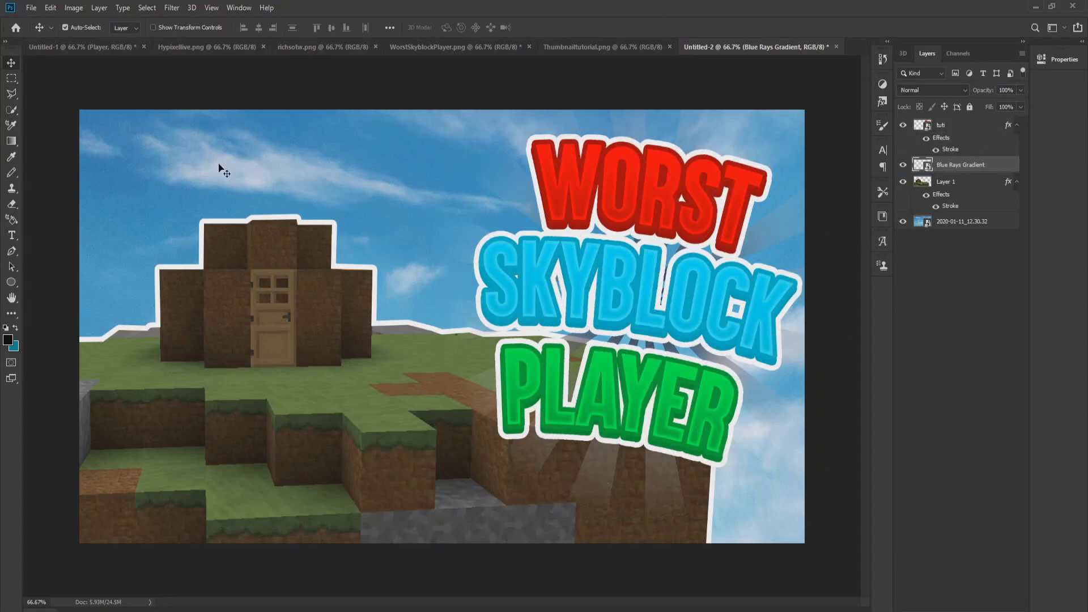
Apply a Brightness/Contrast adjustment to the Blue Rays Gradient layer with brightness 150 and contrast 0.
click(75, 9)
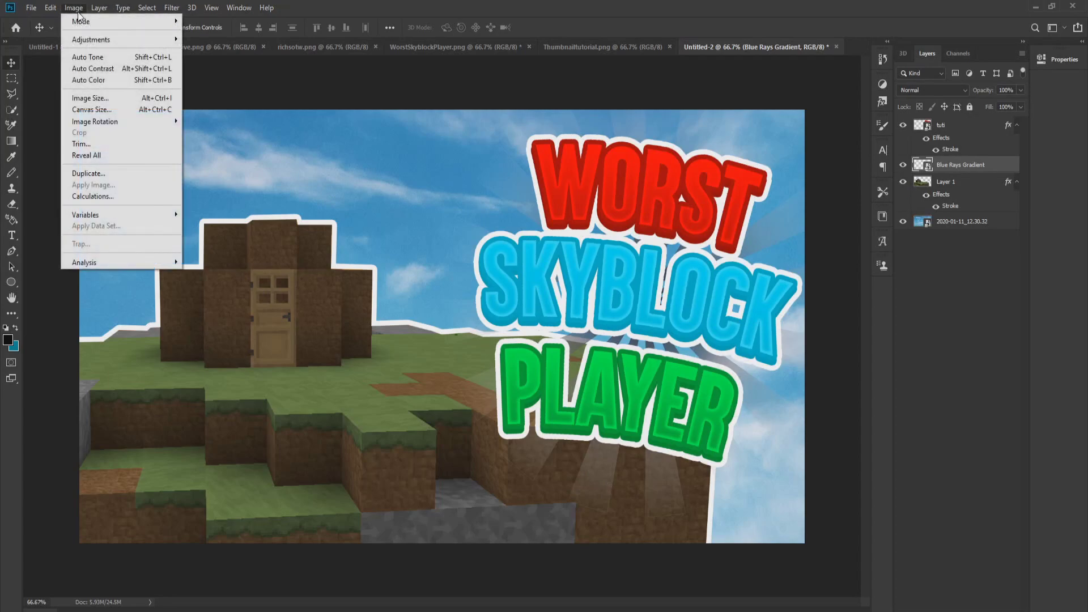
mouse_move(92, 45)
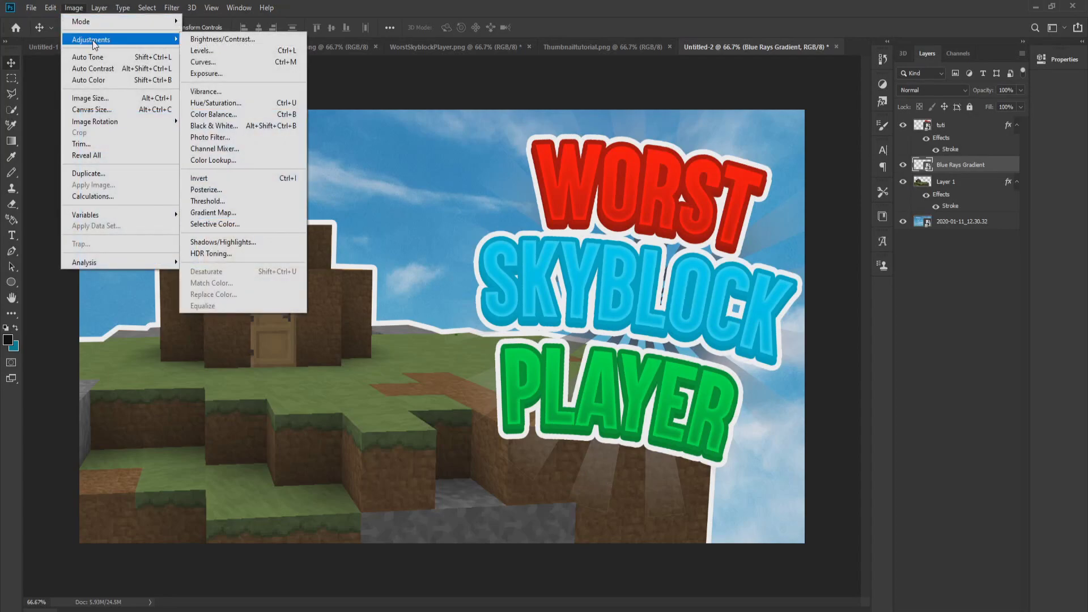
click(222, 40)
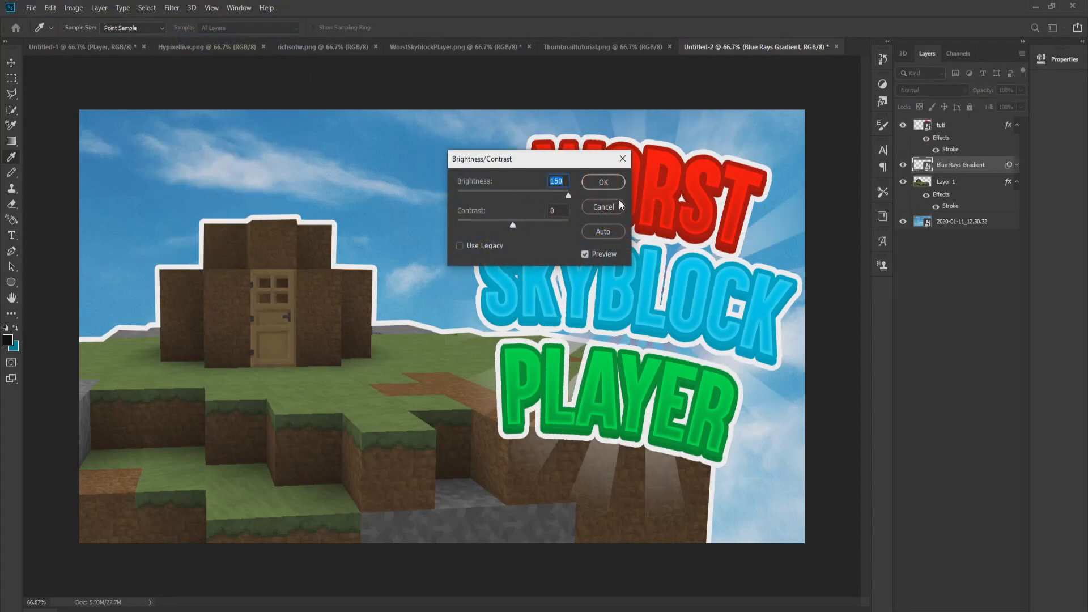
click(603, 182)
key(v)
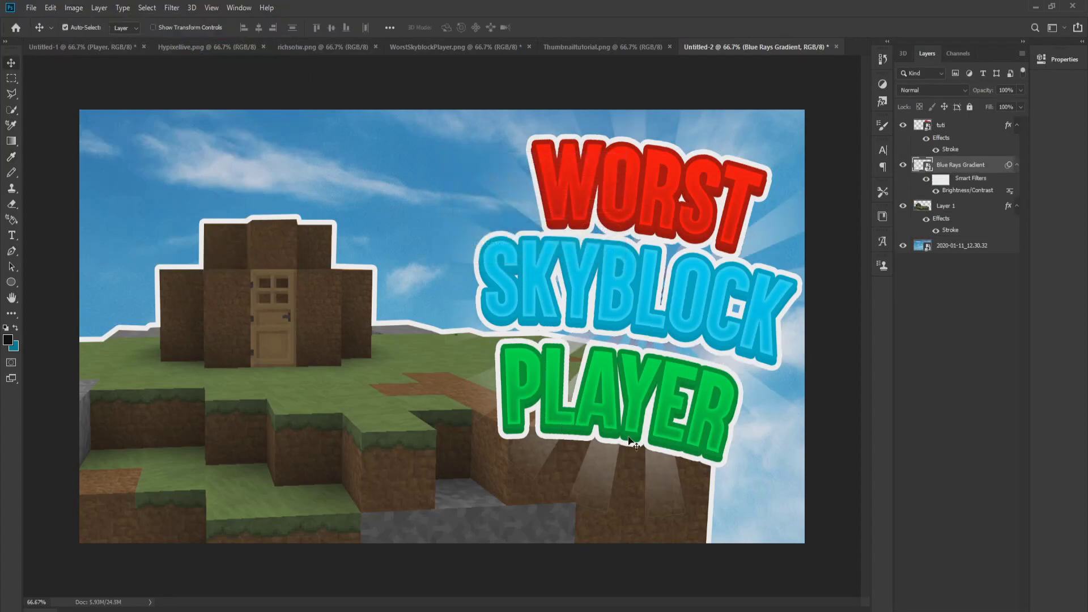
Compare the rays with WorstSkyblockPlayer.png, then scale the Blue Rays Gradient layer to 46.29% and adjust its position behind the text.
click(481, 50)
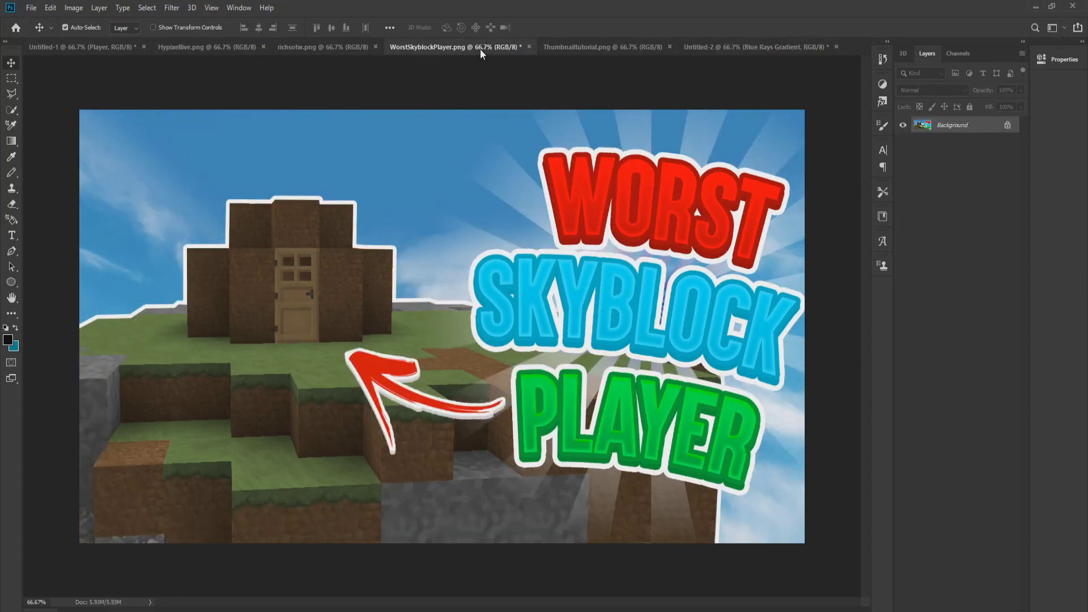
click(753, 47)
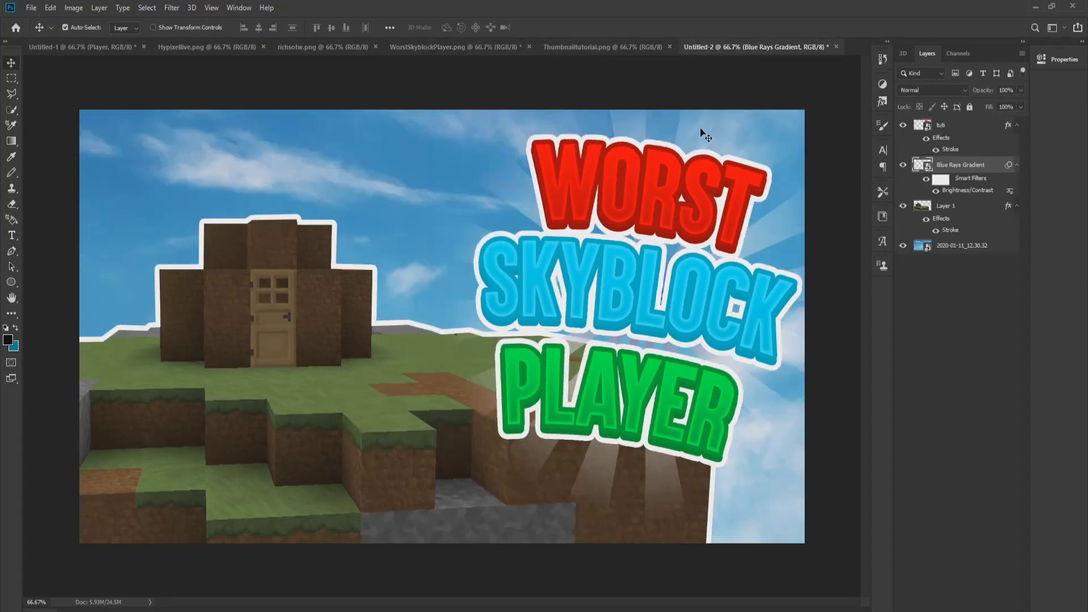
key(ctrl+t)
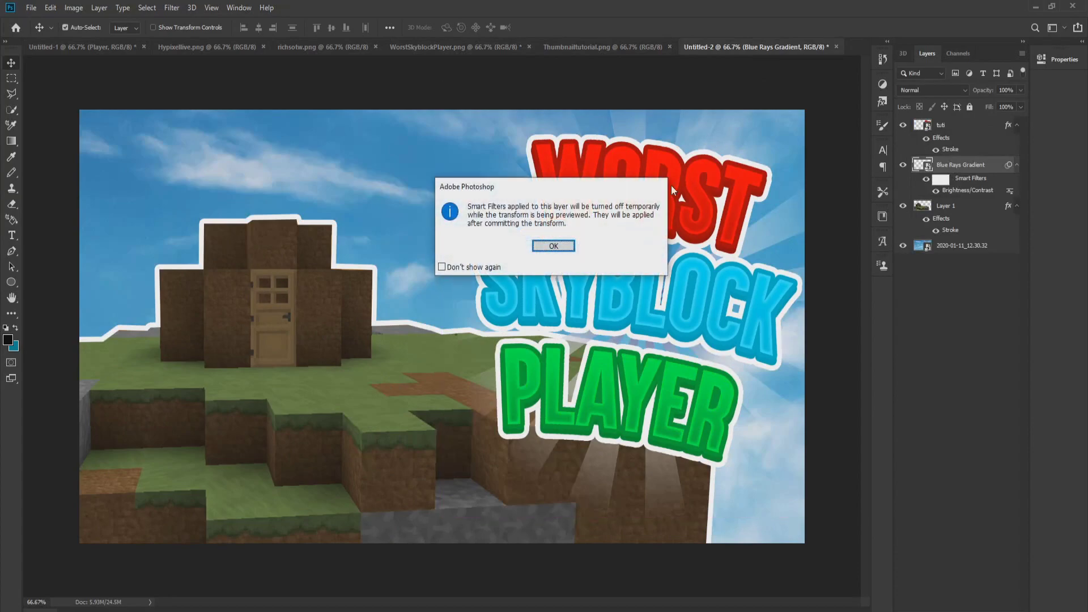
click(552, 247)
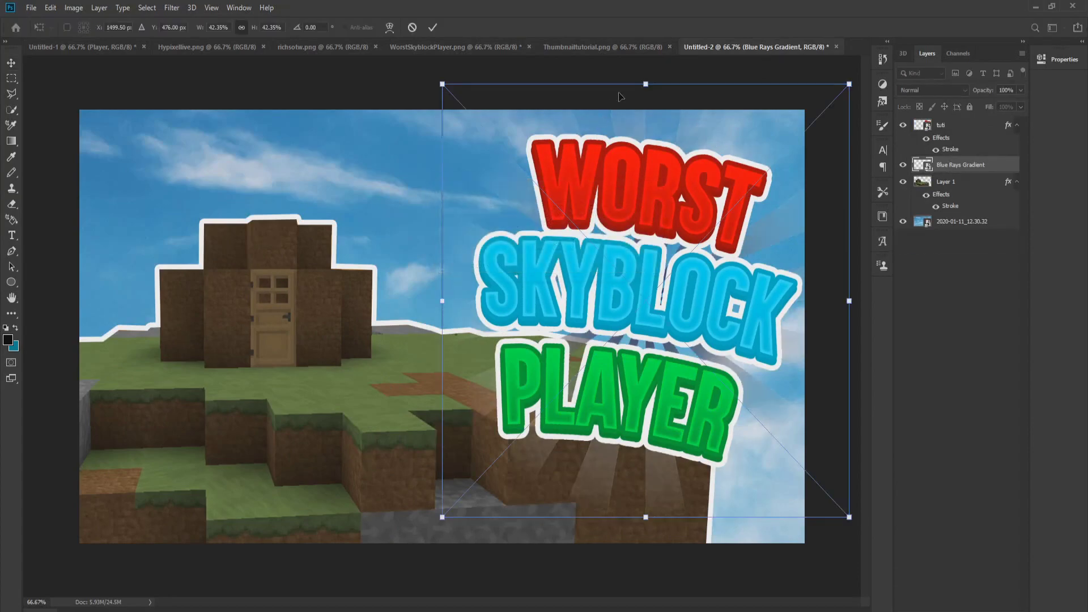
drag(651, 85, 649, 70)
mouse_move(672, 165)
mouse_down()
mouse_move(674, 196)
mouse_move(667, 180)
mouse_up()
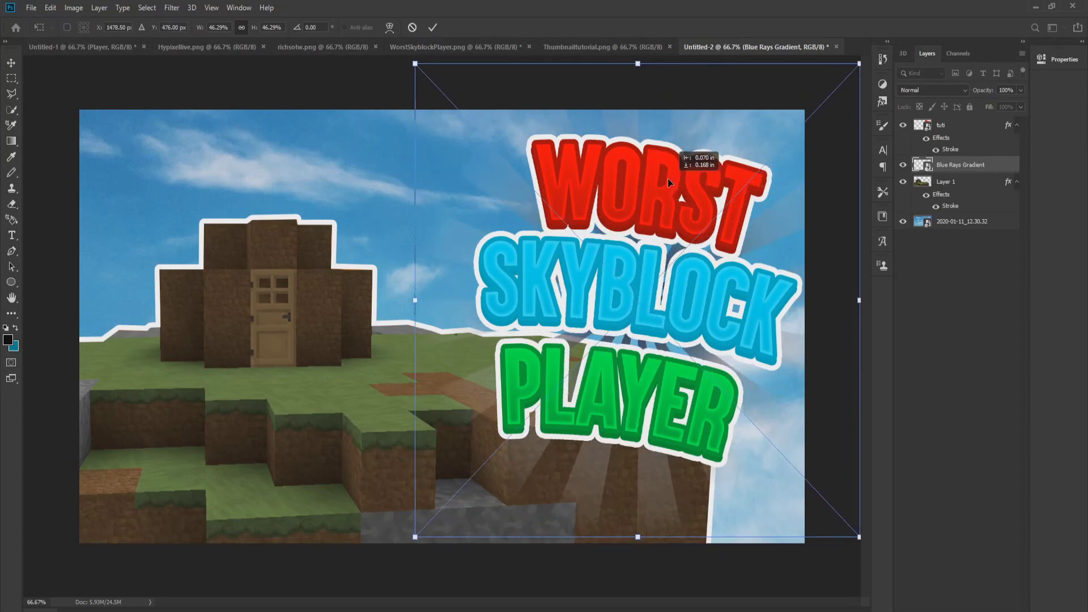
click(433, 27)
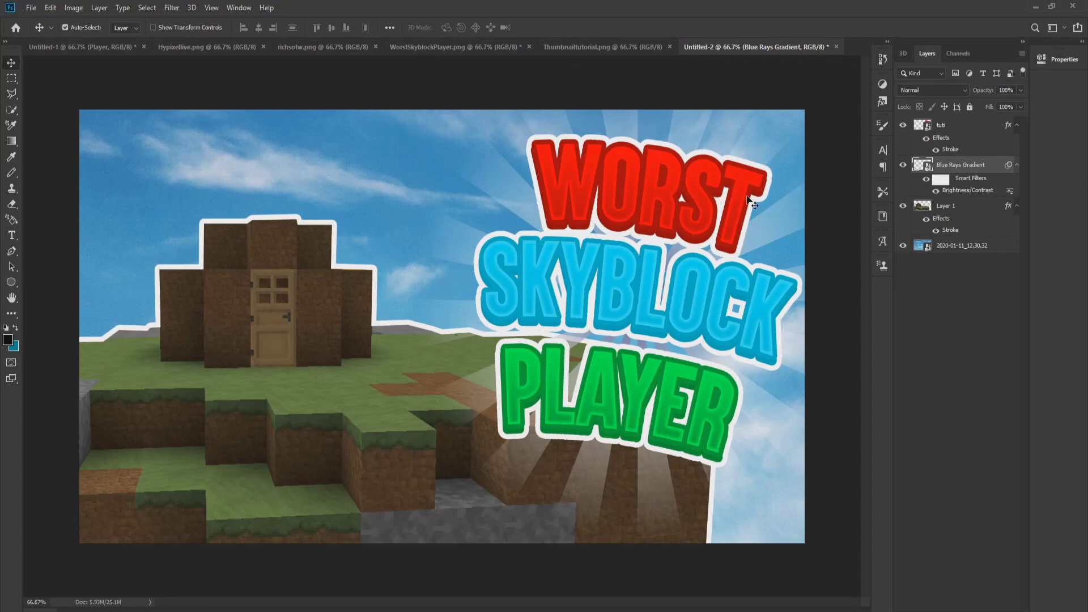
Compare the Untitled-2 composition with the finished WorstSkyblockPlayer.png, and view the Hypixellive.png document.
click(462, 46)
click(719, 49)
click(488, 48)
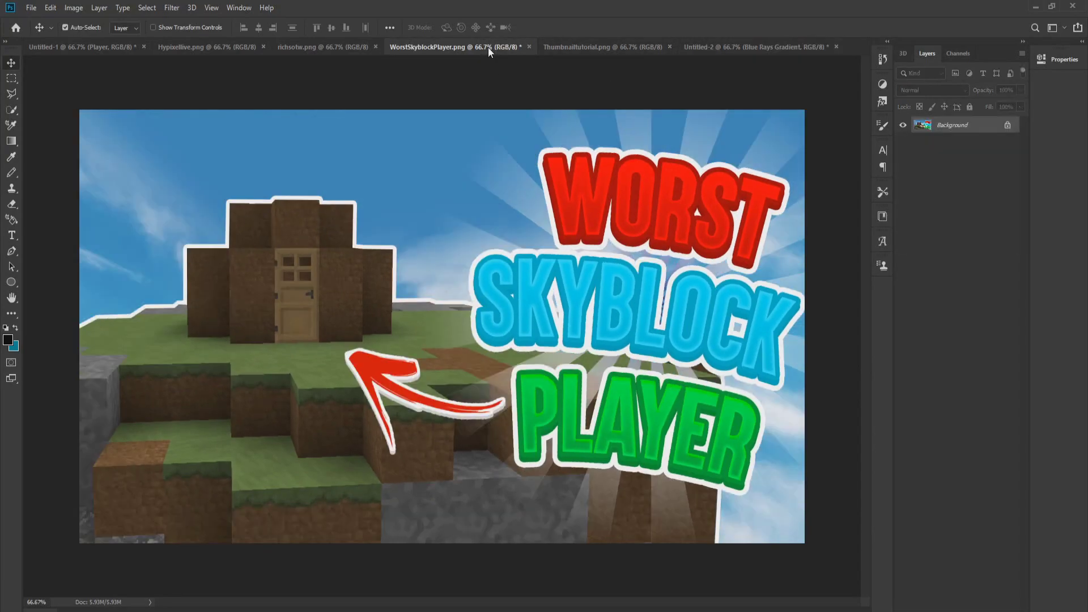
click(726, 55)
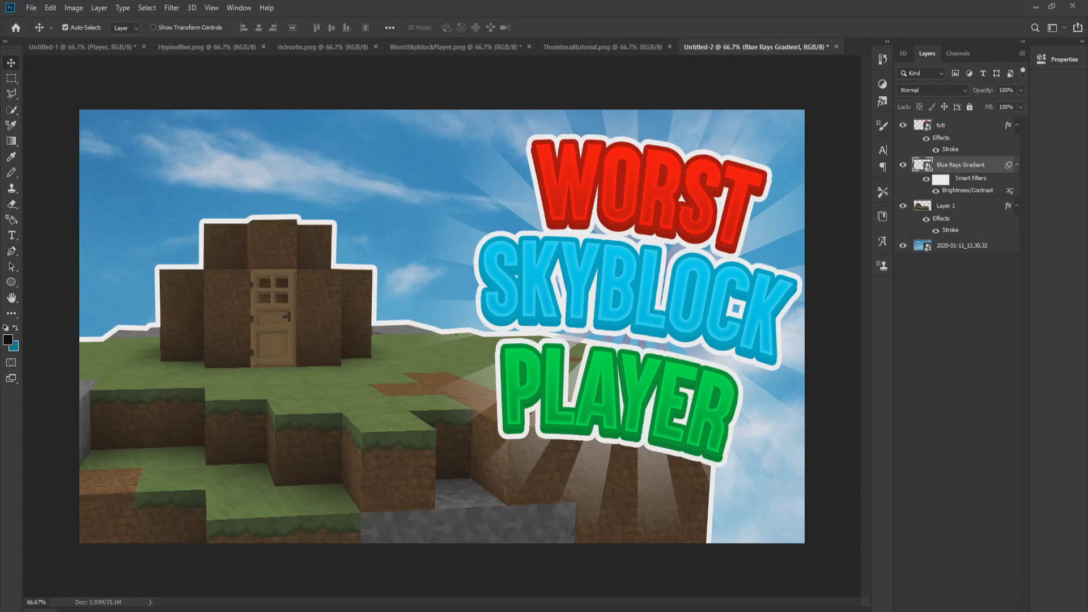
click(206, 49)
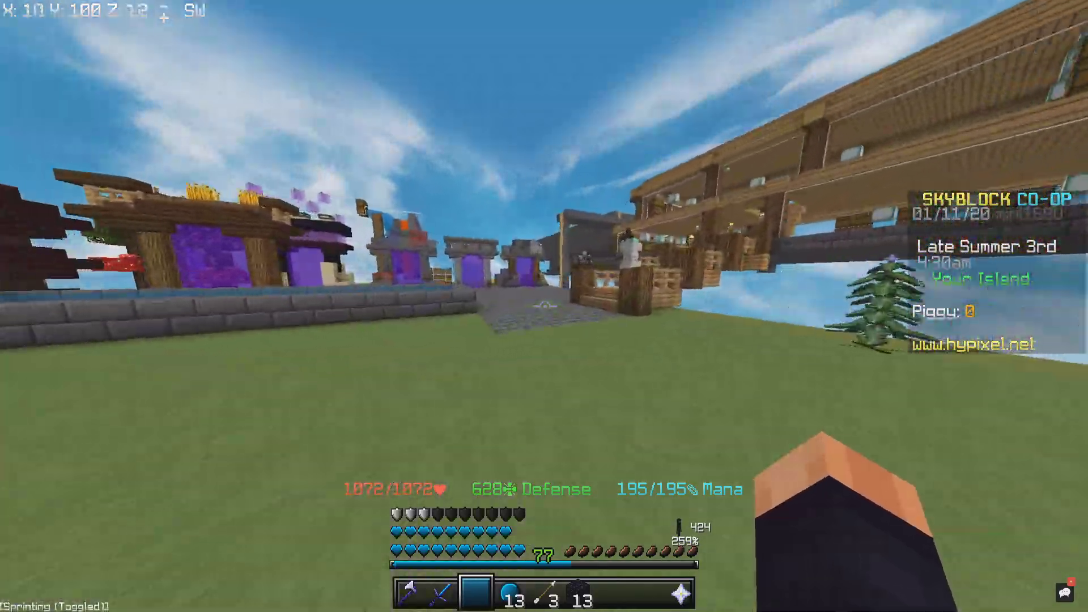
key(w)
key(w)
key(w)
key(w)
key(e)
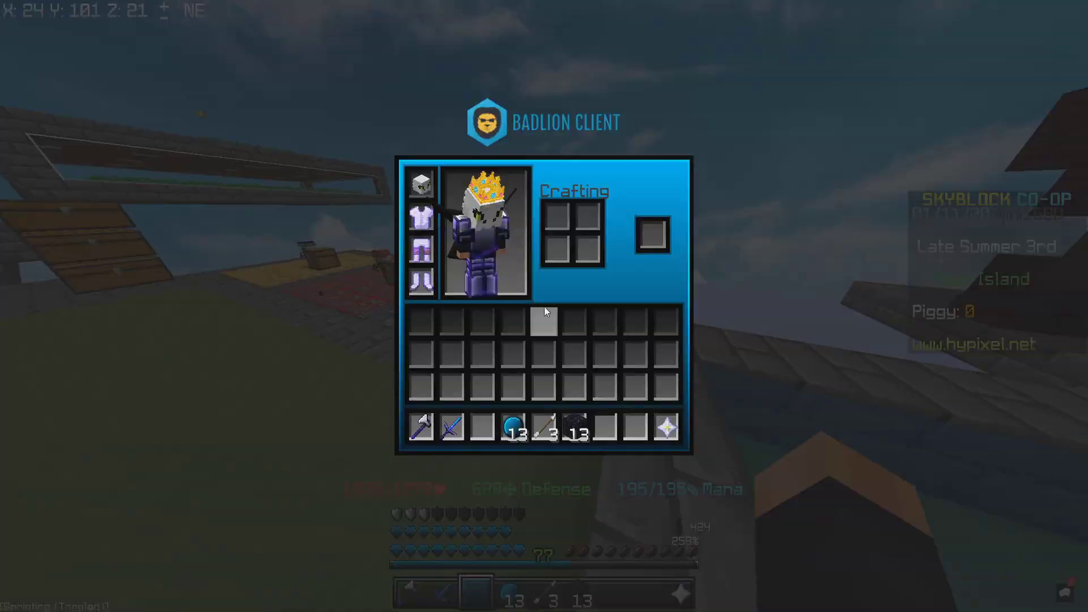
key(e)
key(w)
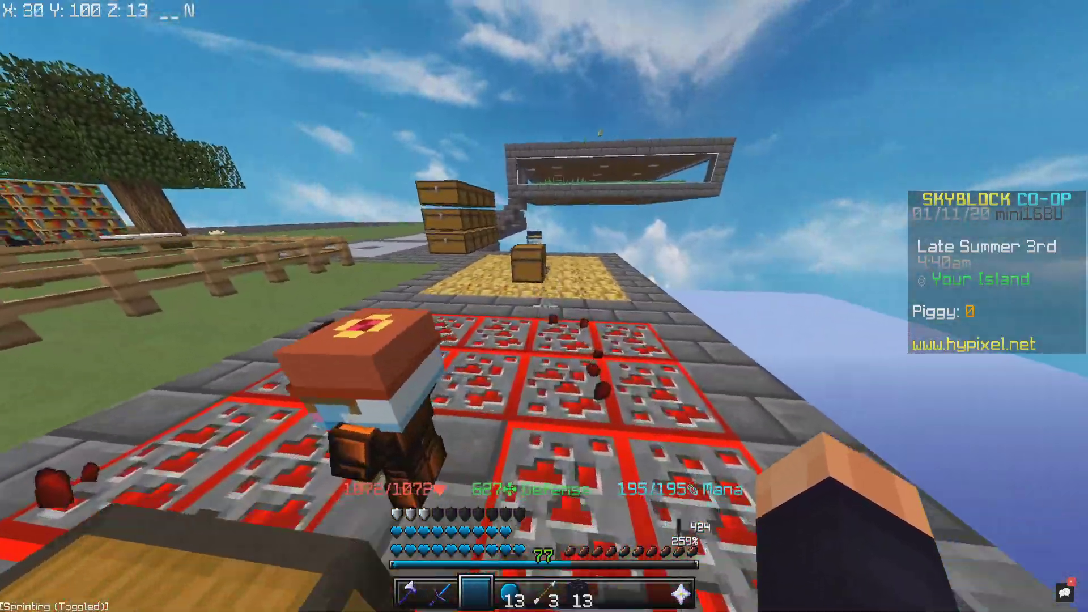
key(w)
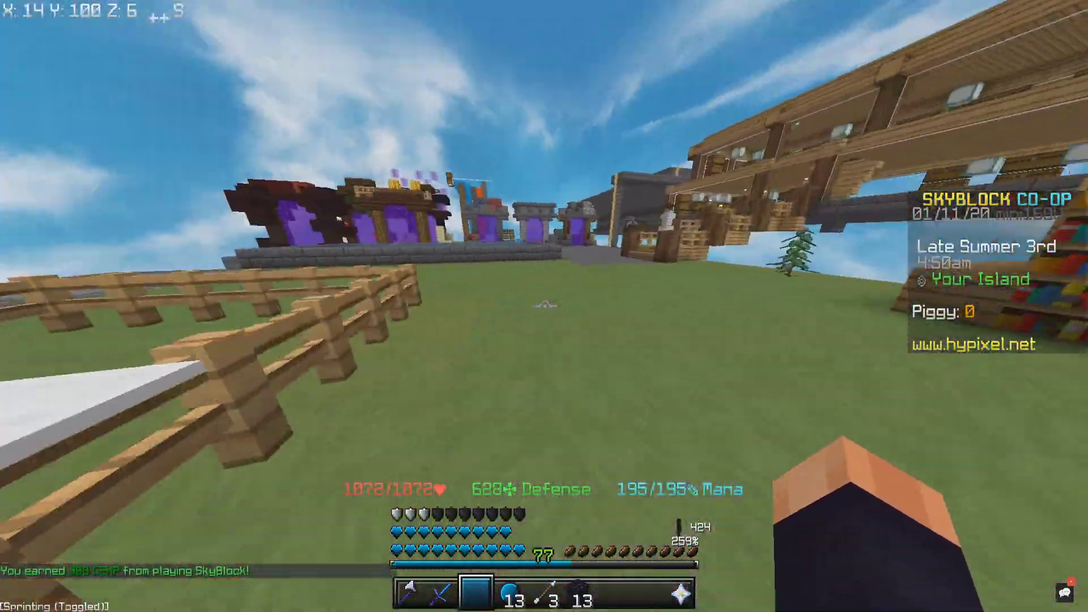
key(w)
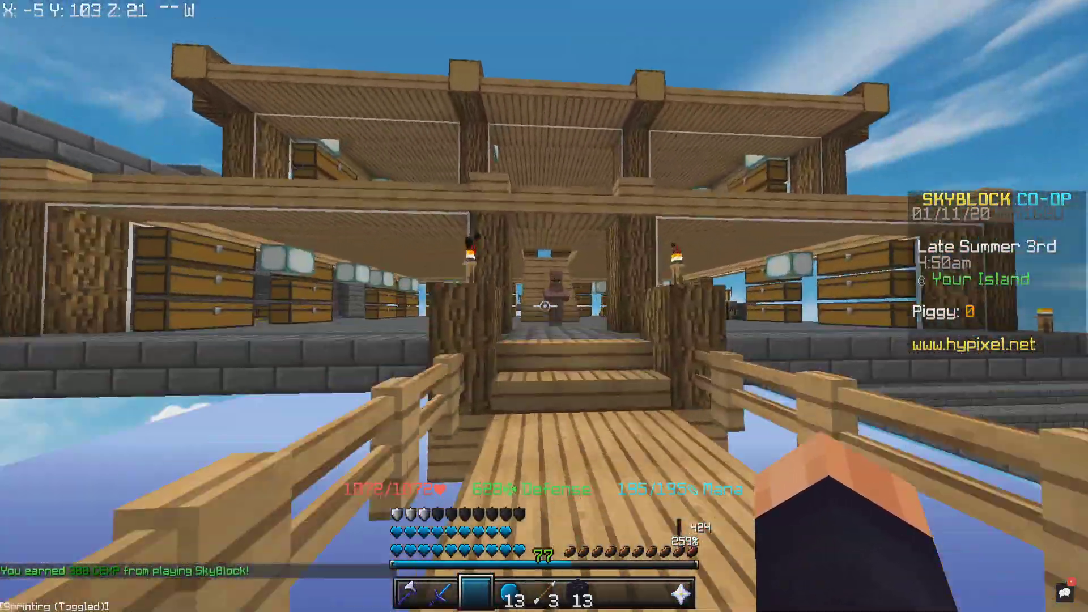
key(w)
key(w)
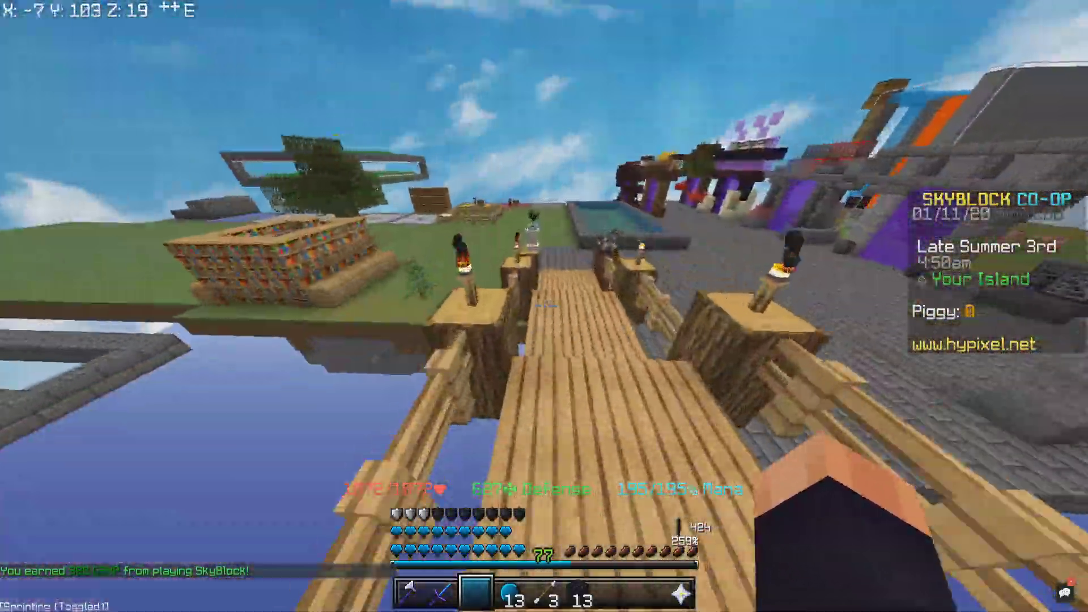